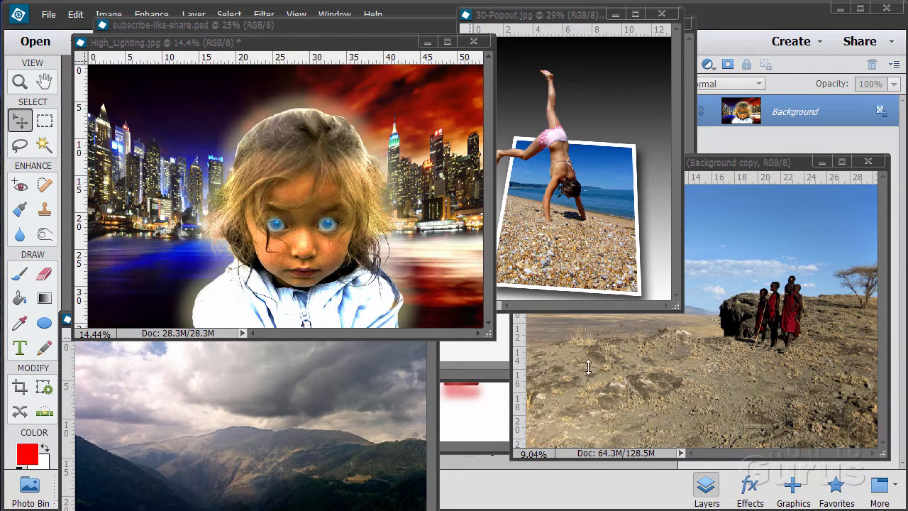
# - Clear the workspace by minimizing the open photo documents and closing description.jpg and the Christmas tree poem card
pyautogui.click(427, 42)
pyautogui.click(615, 15)
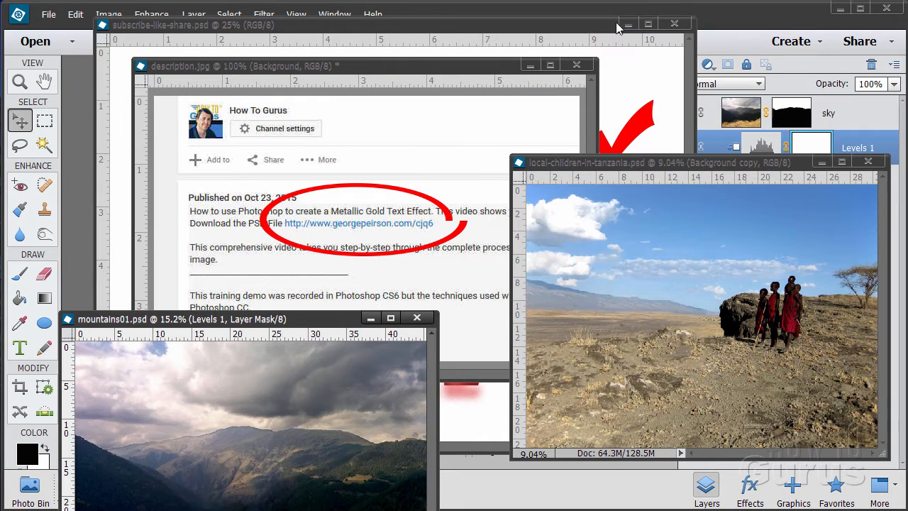
pyautogui.click(821, 161)
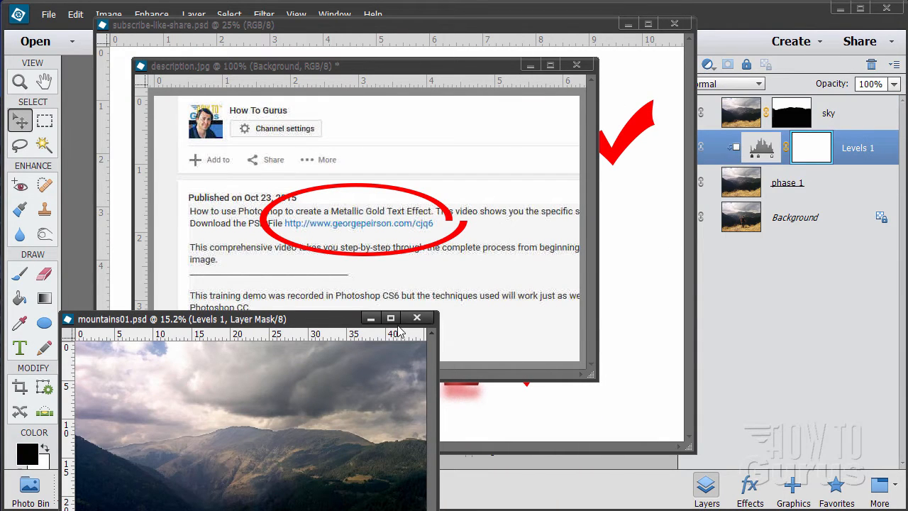
pyautogui.click(370, 318)
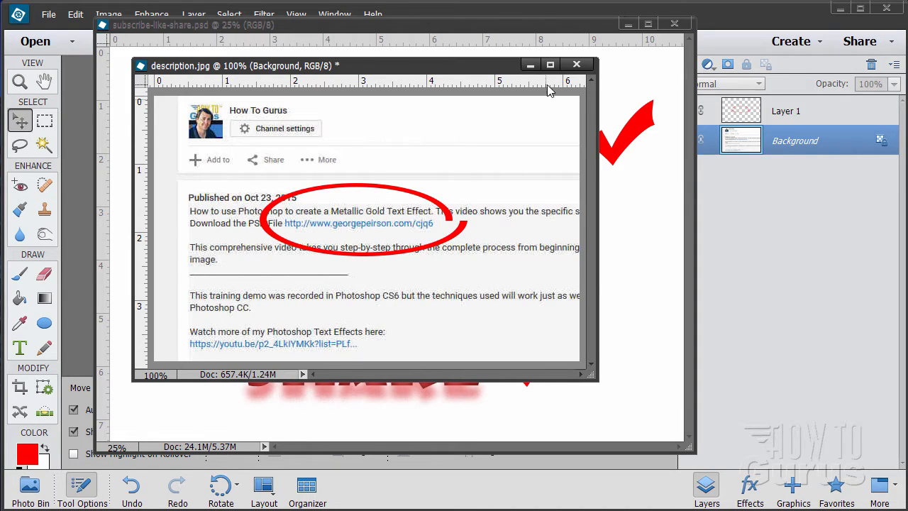
pyautogui.click(576, 65)
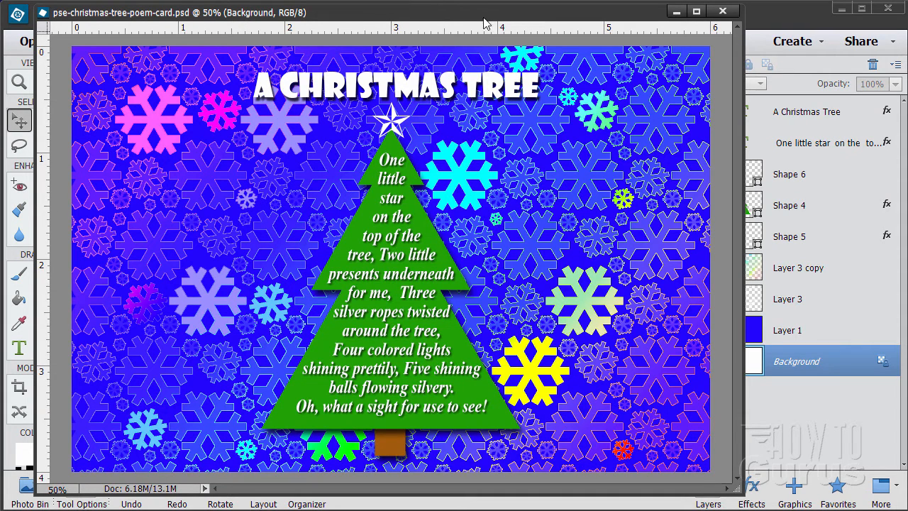
pyautogui.click(723, 11)
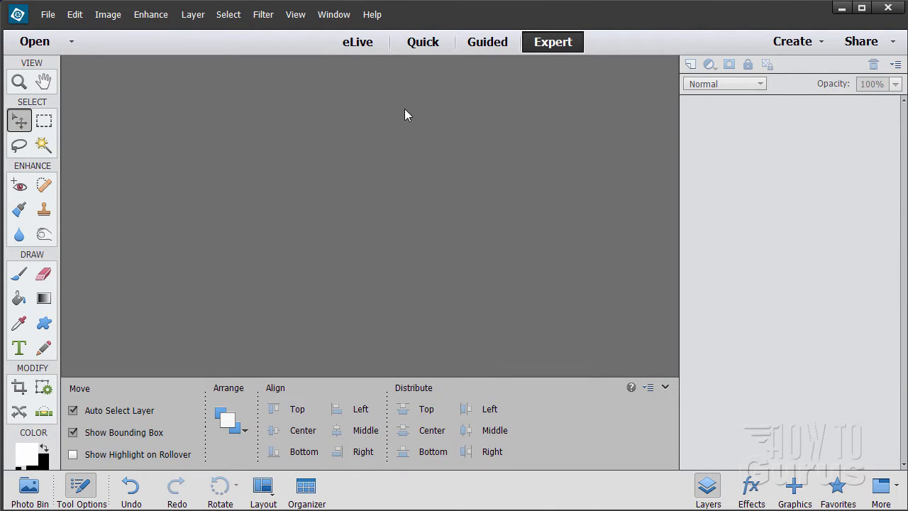
# - Create a blank 6 x 4 inch RGB document at 300 pixels/inch with a white background
pyautogui.click(46, 15)
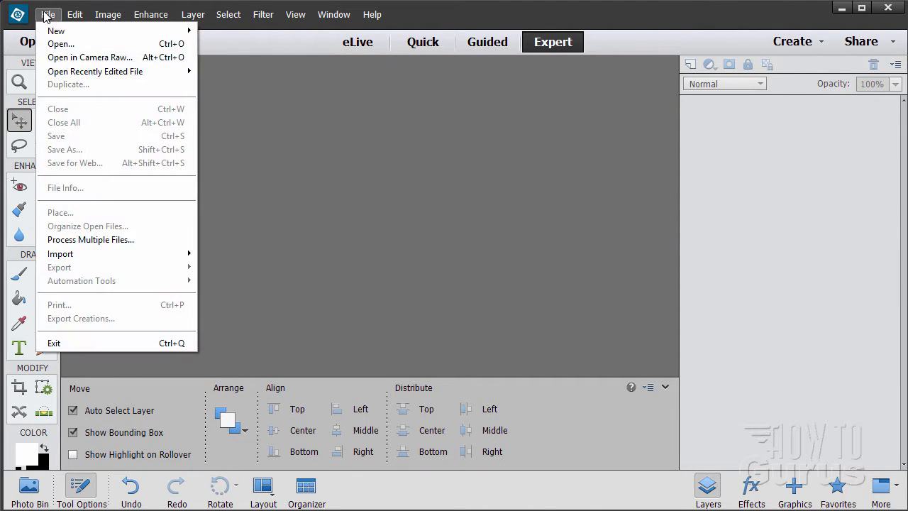
pyautogui.moveTo(57, 33)
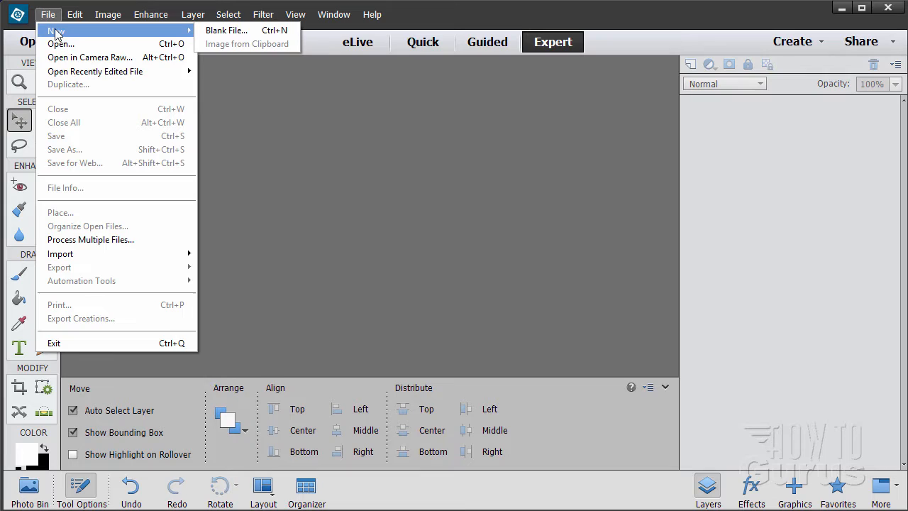
pyautogui.click(226, 30)
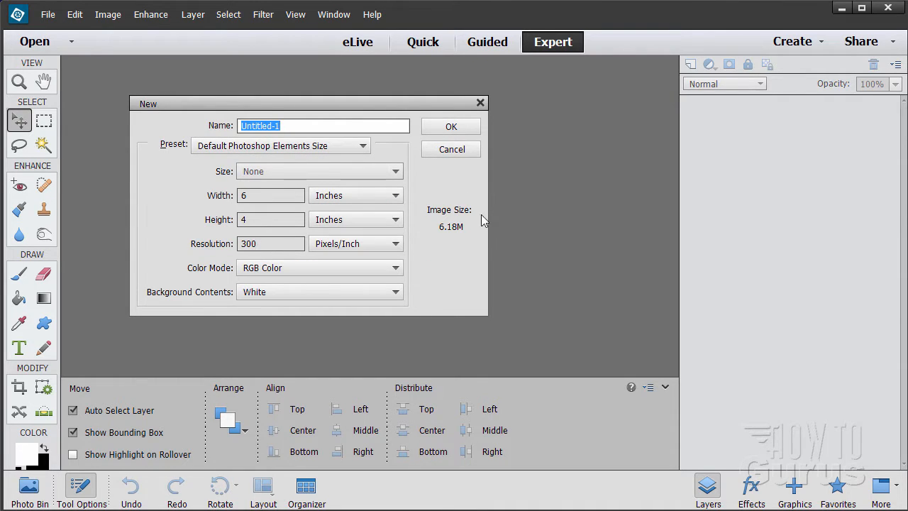
pyautogui.click(445, 128)
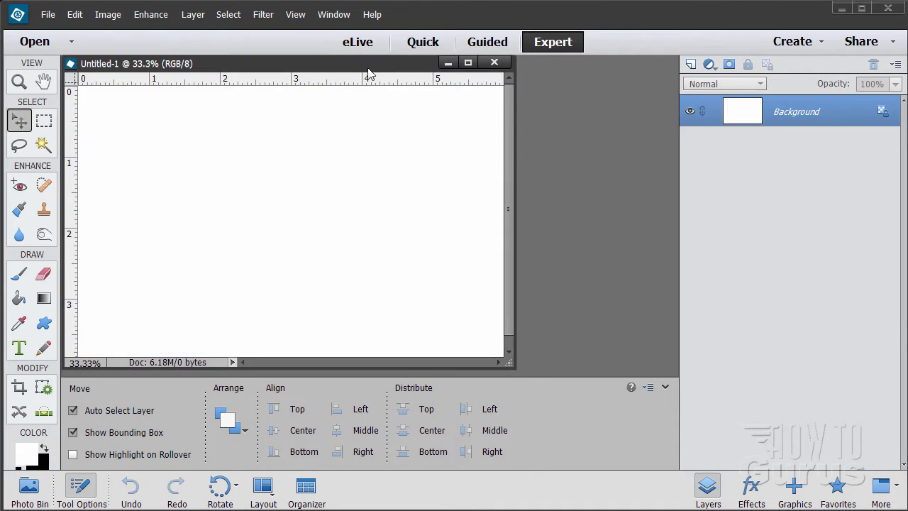
# - Reposition and enlarge the new document's window and set its zoom to 50% so the canvas fits inside
pyautogui.moveTo(370, 70); pyautogui.dragTo(418, 35)
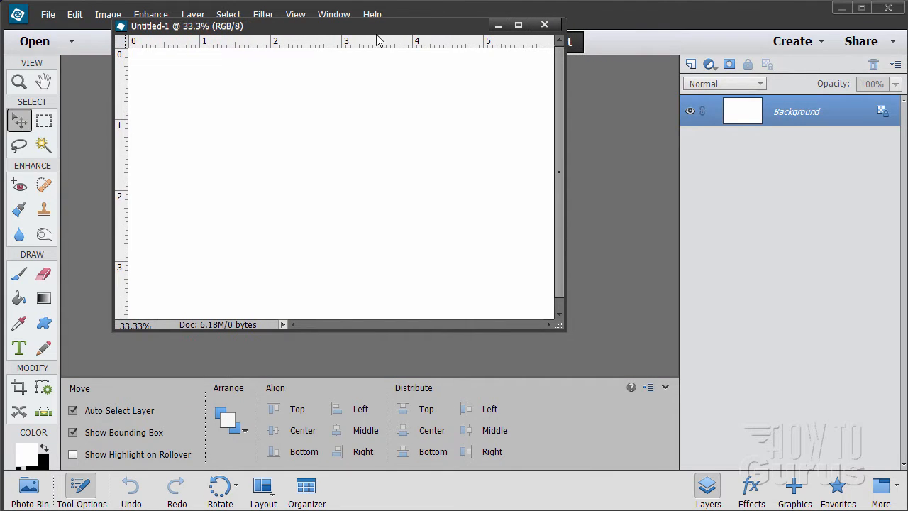
pyautogui.moveTo(566, 330); pyautogui.dragTo(683, 487)
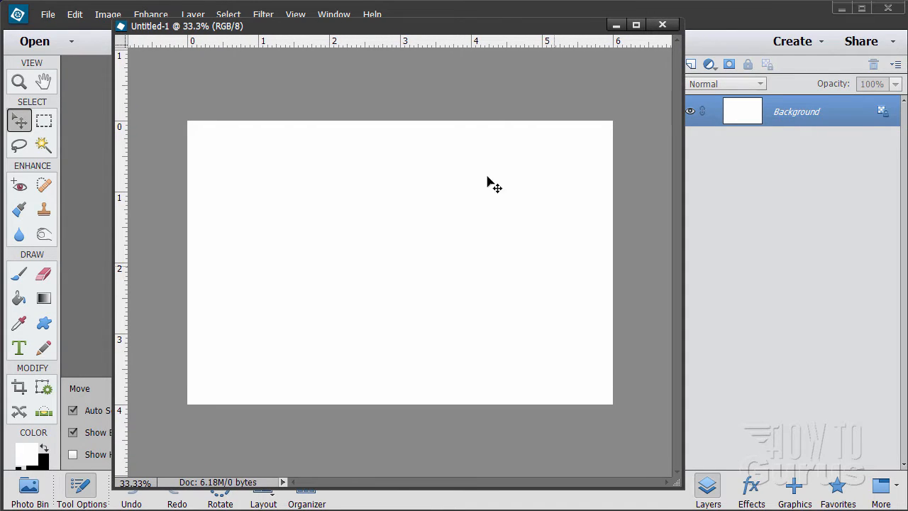
pyautogui.click(19, 83)
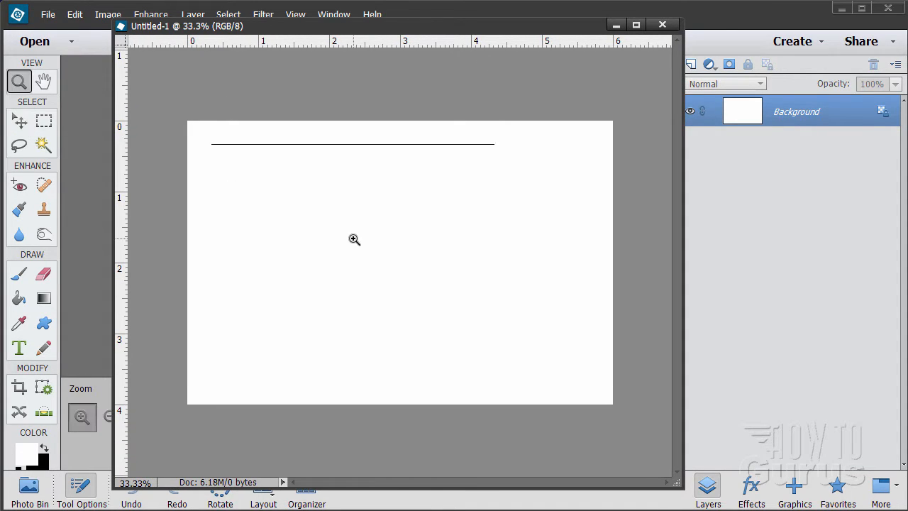
pyautogui.click(354, 239)
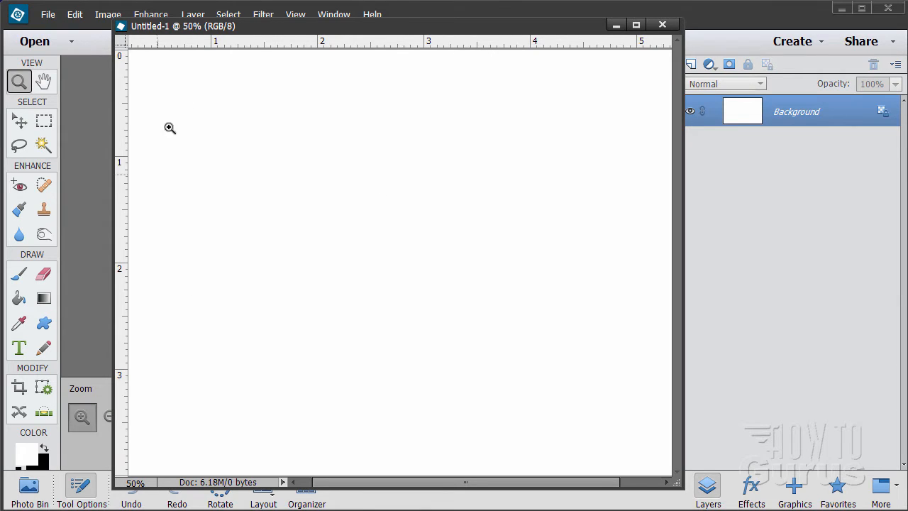
pyautogui.moveTo(265, 30); pyautogui.dragTo(227, 30)
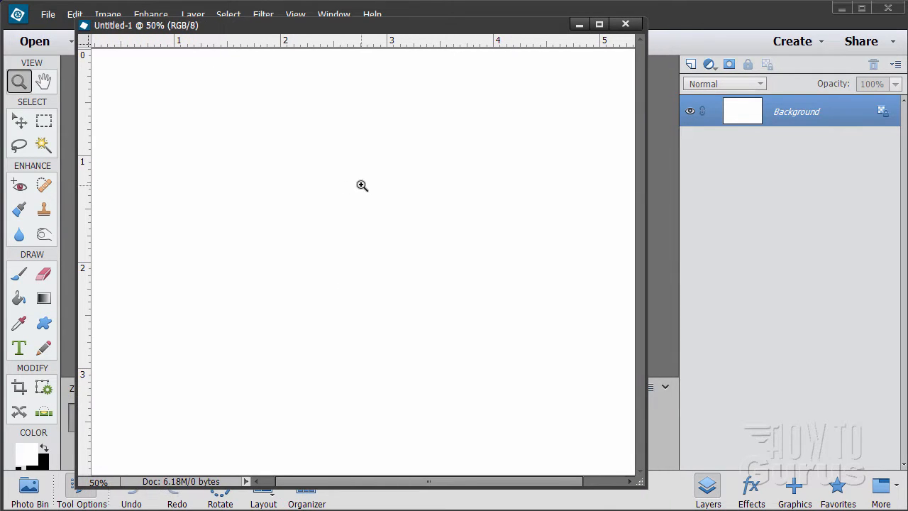
pyautogui.moveTo(647, 370); pyautogui.dragTo(777, 385)
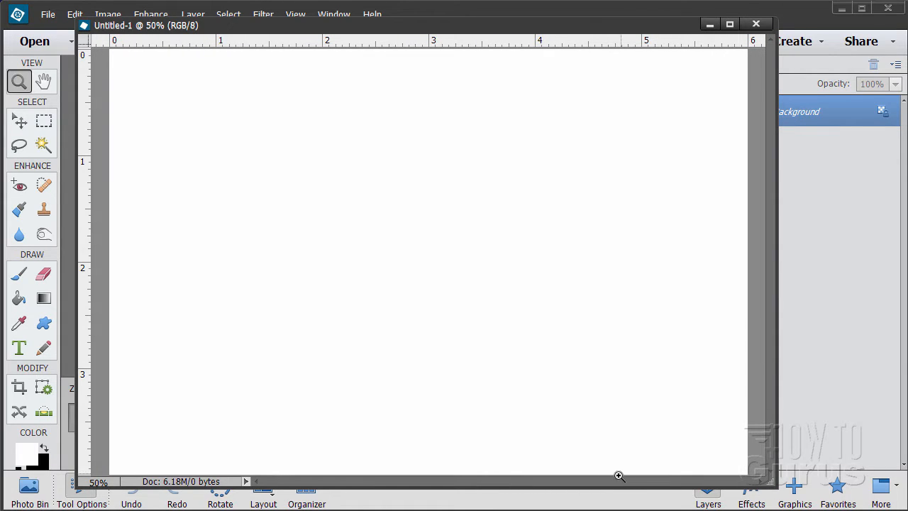
pyautogui.moveTo(617, 488); pyautogui.dragTo(622, 495)
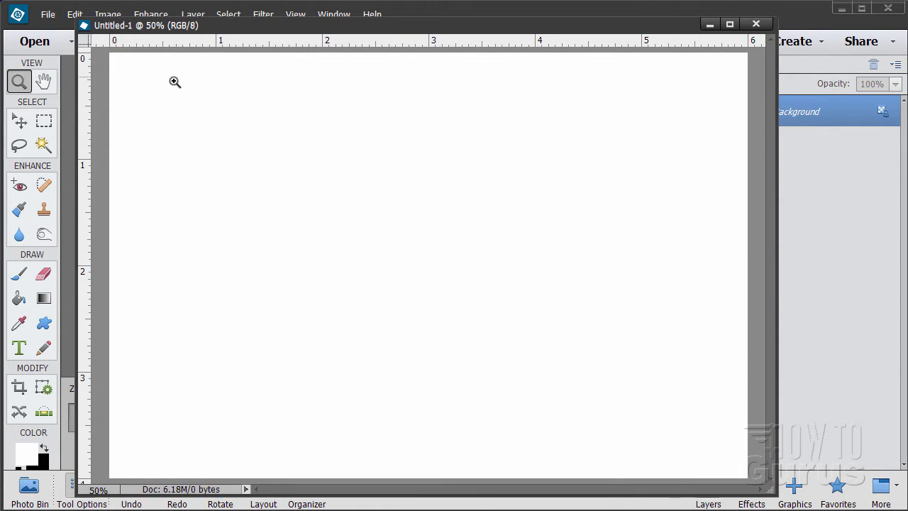
# - Place three vertical guides on the canvas at 3 inches, about 1.75 inches and about 4.25 inches
pyautogui.click(20, 120)
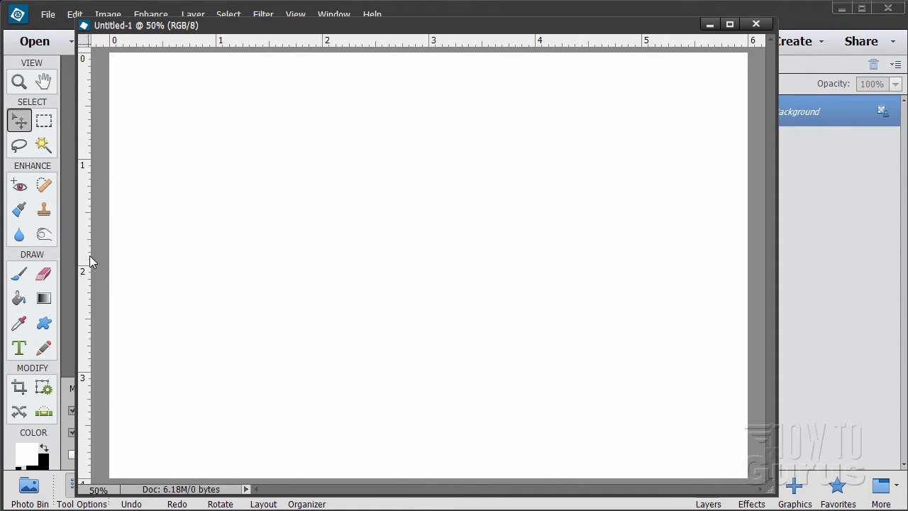
pyautogui.moveTo(88, 261); pyautogui.dragTo(428, 268)
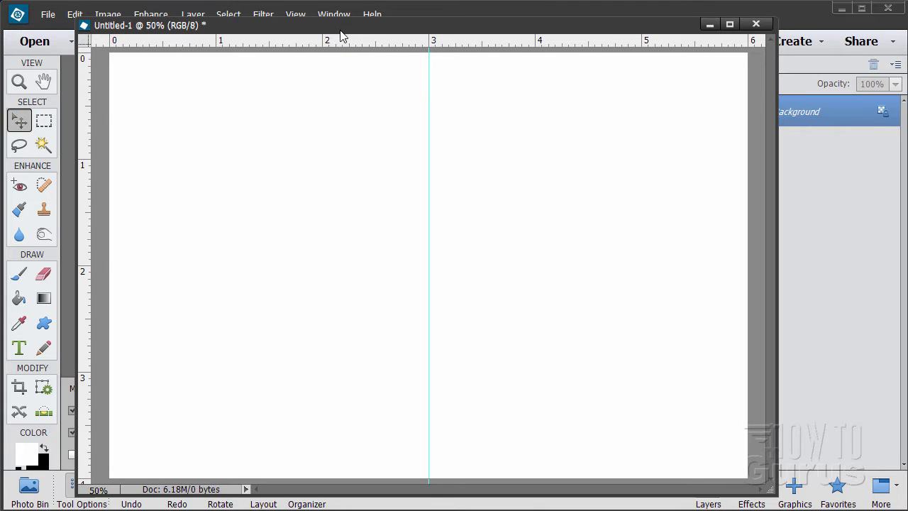
pyautogui.click(295, 15)
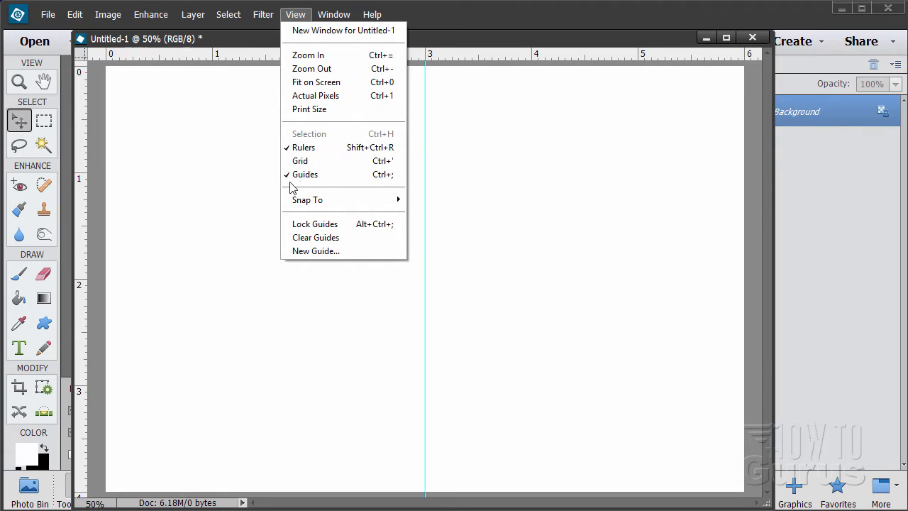
pyautogui.click(476, 12)
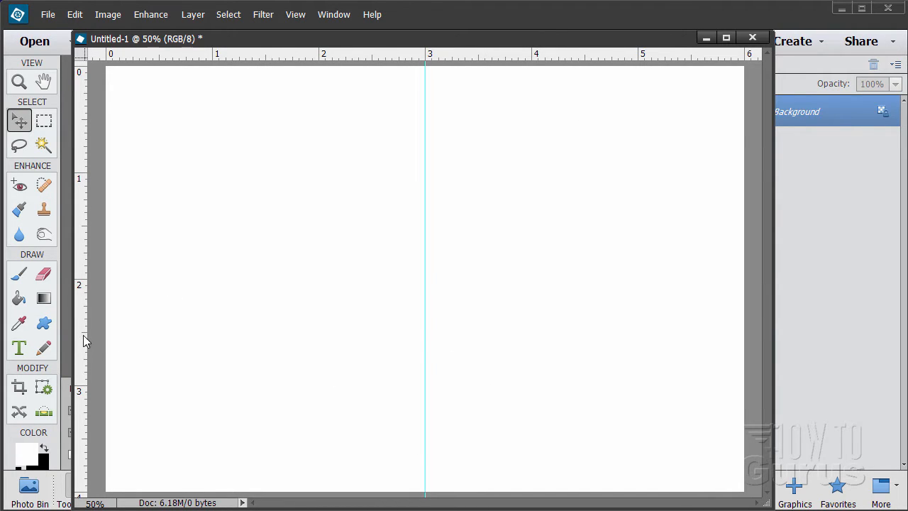
pyautogui.moveTo(84, 342); pyautogui.dragTo(293, 308)
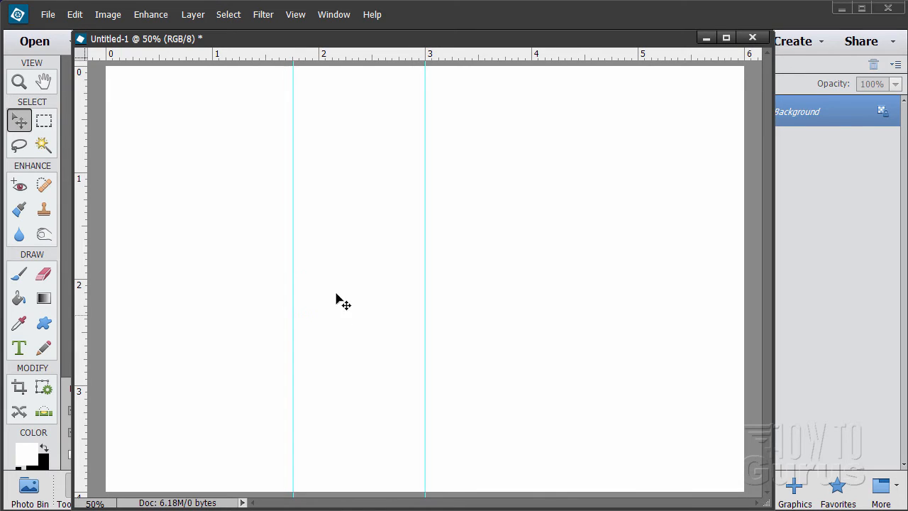
pyautogui.moveTo(82, 374); pyautogui.dragTo(558, 340)
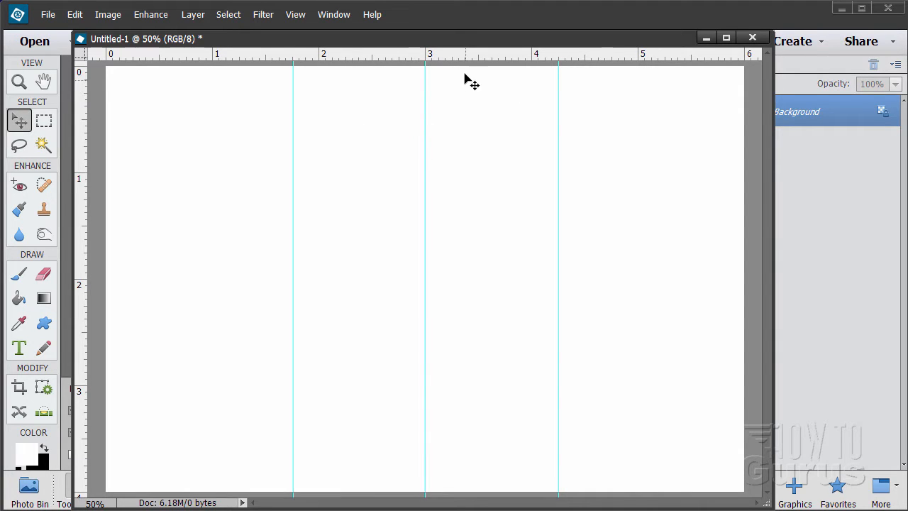
# - Place two horizontal guides at about 0.75 inch and about 3.6 inches down the canvas
pyautogui.moveTo(462, 66); pyautogui.dragTo(473, 147)
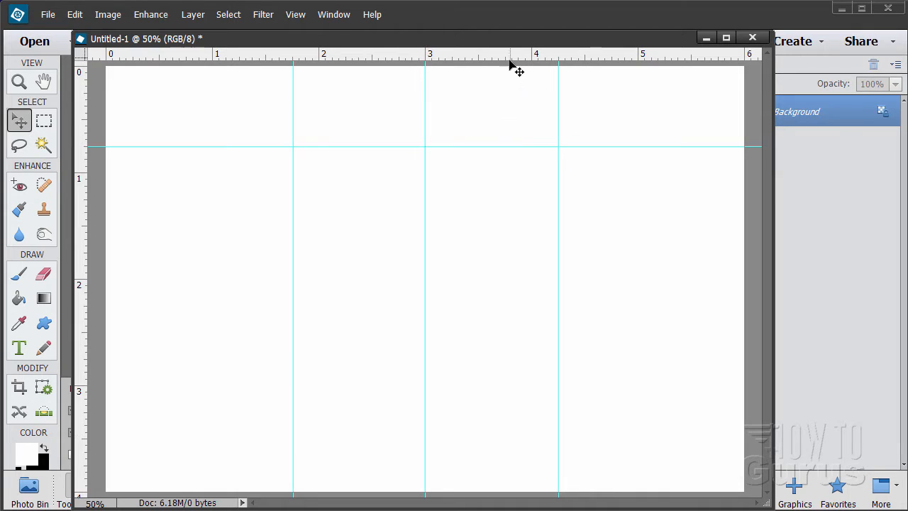
pyautogui.moveTo(509, 59); pyautogui.dragTo(503, 439)
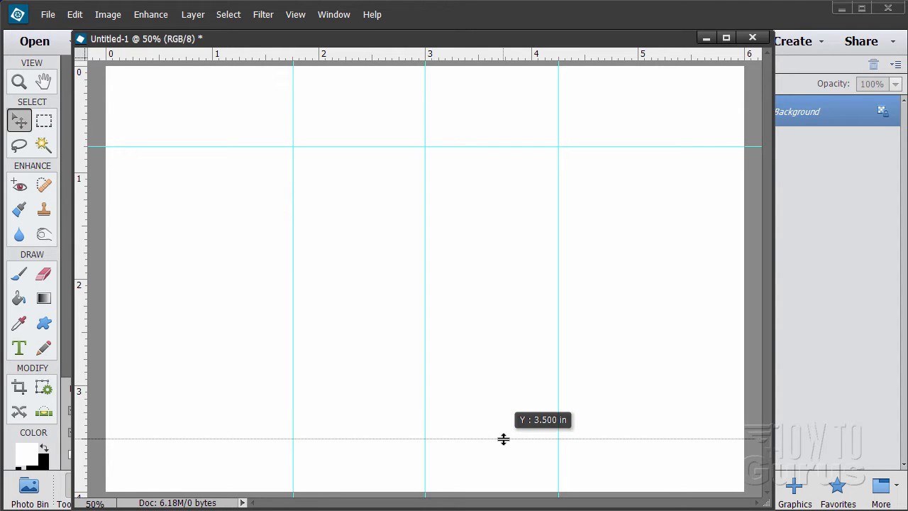
pyautogui.moveTo(503, 439); pyautogui.dragTo(507, 452)
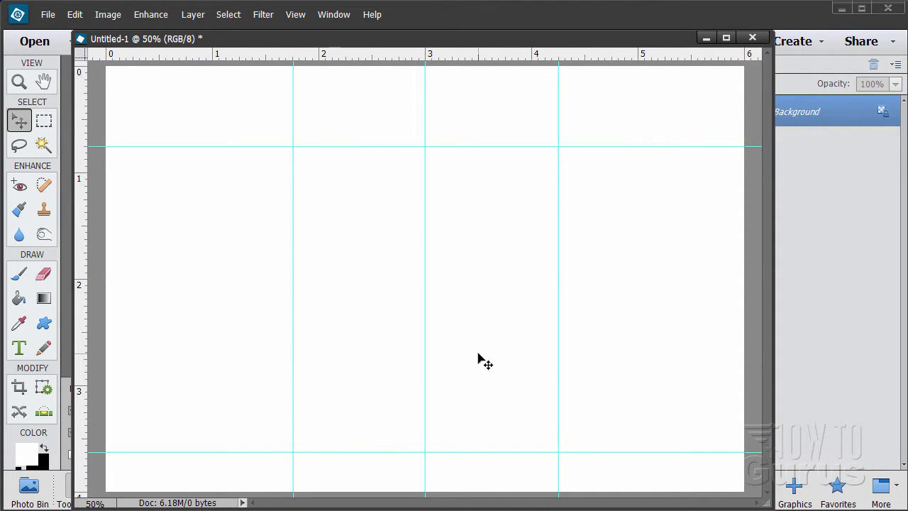
# - Make black the foreground color and add the solid square from the Graphics shapes to the canvas
pyautogui.click(45, 449)
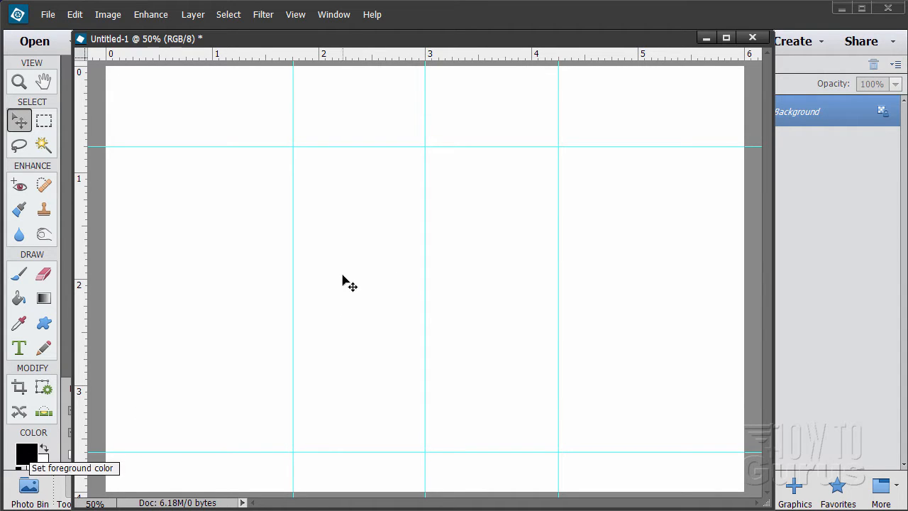
pyautogui.moveTo(625, 43); pyautogui.dragTo(566, 32)
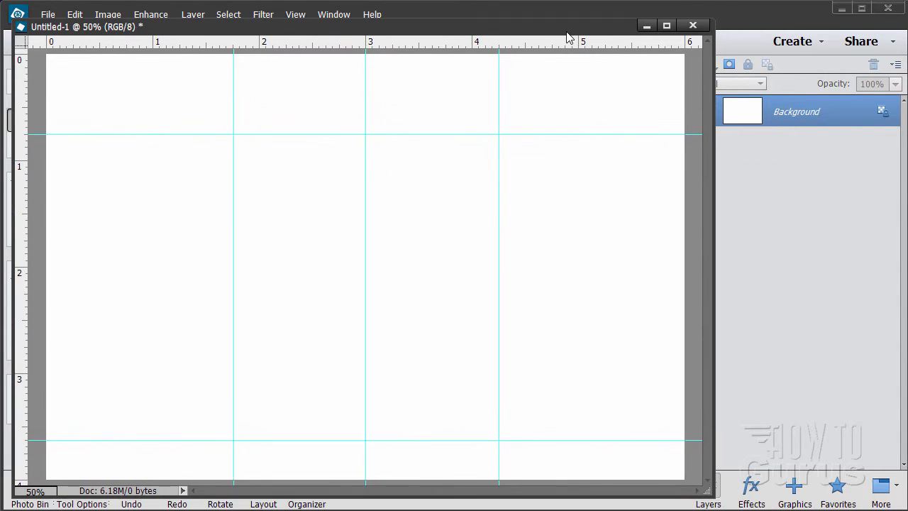
pyautogui.click(796, 488)
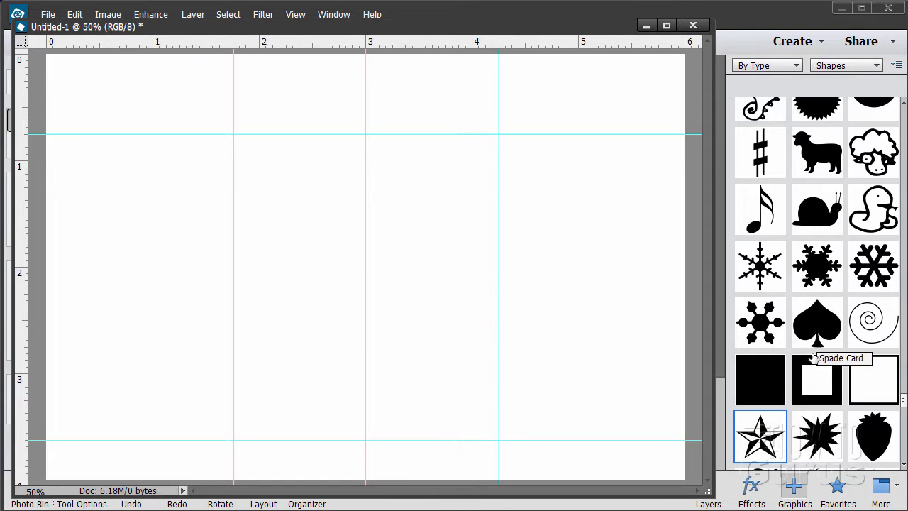
pyautogui.click(754, 381)
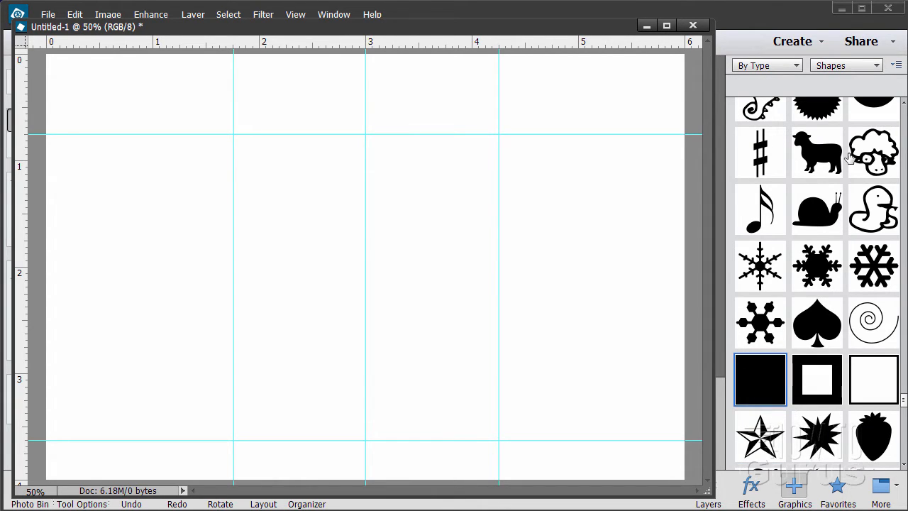
pyautogui.doubleClick(760, 381)
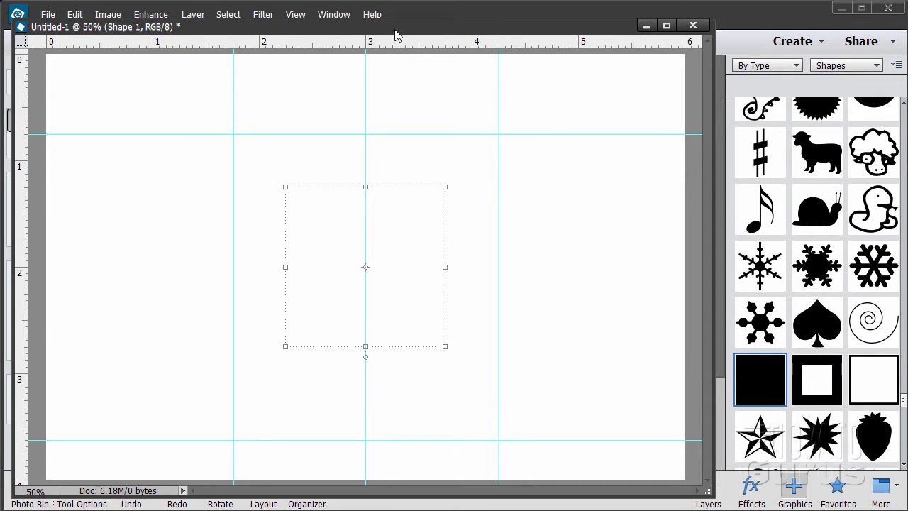
# - Dock the document window in the workspace and set the square shape's fill color to black
pyautogui.moveTo(397, 31); pyautogui.dragTo(417, 32)
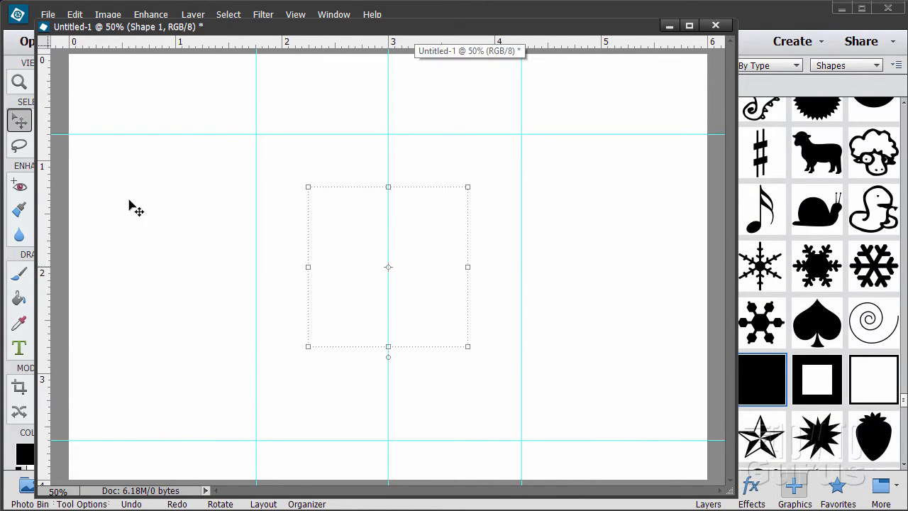
pyautogui.moveTo(246, 32); pyautogui.dragTo(337, 59)
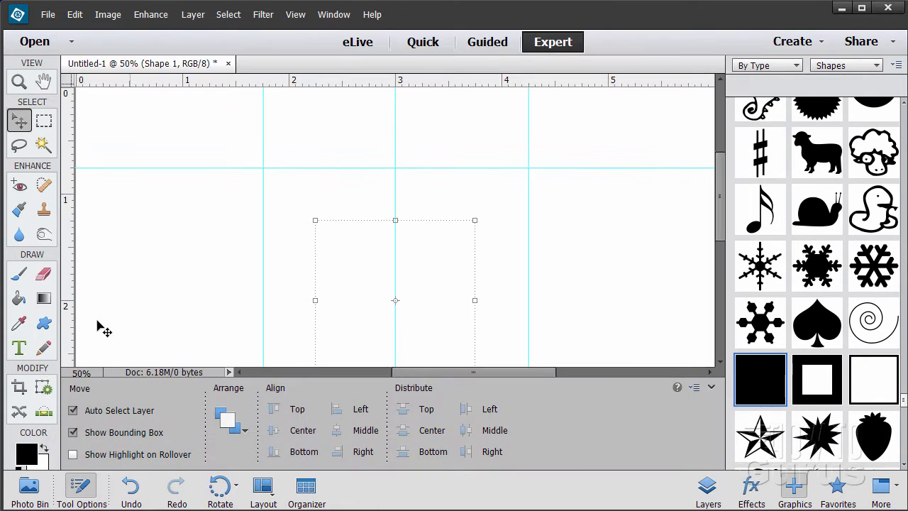
pyautogui.click(43, 325)
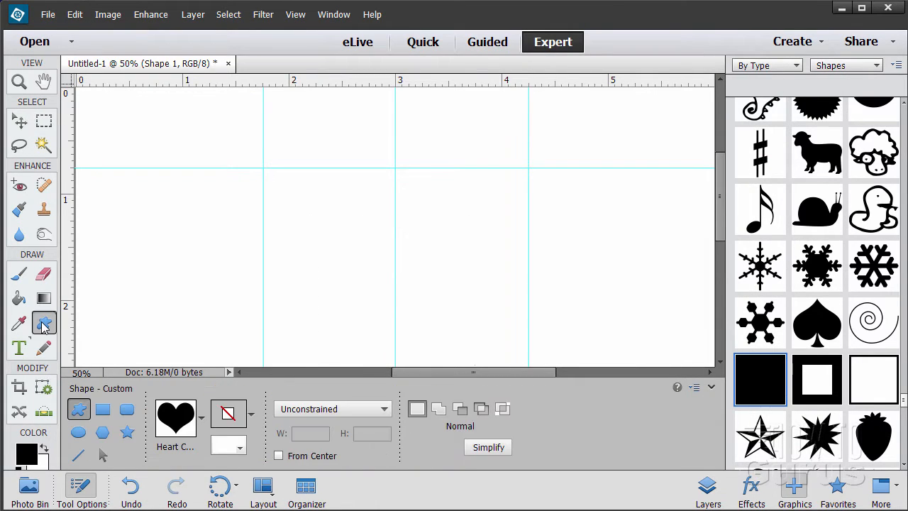
pyautogui.click(225, 447)
pyautogui.click(295, 378)
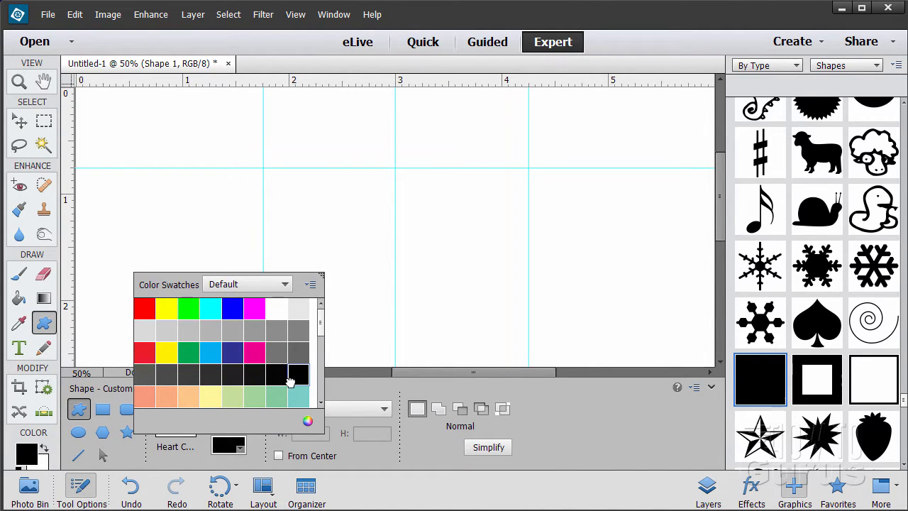
pyautogui.click(238, 455)
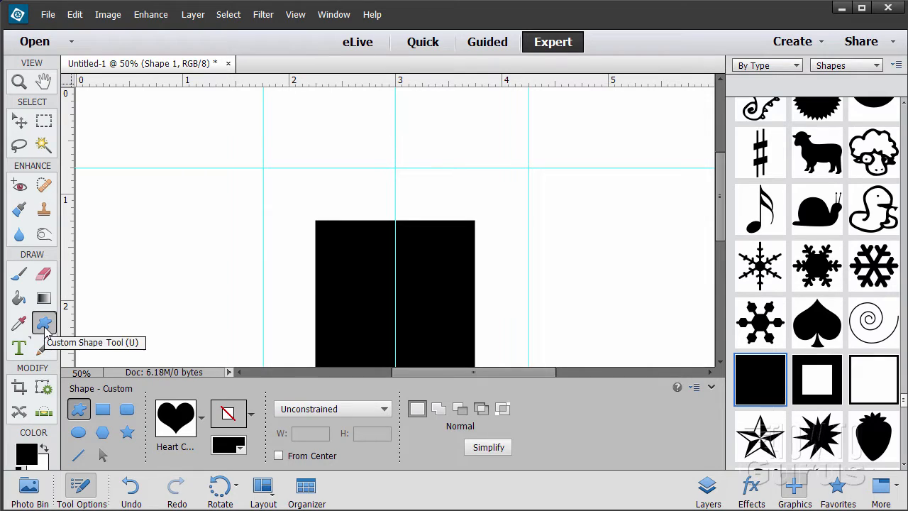
pyautogui.click(102, 410)
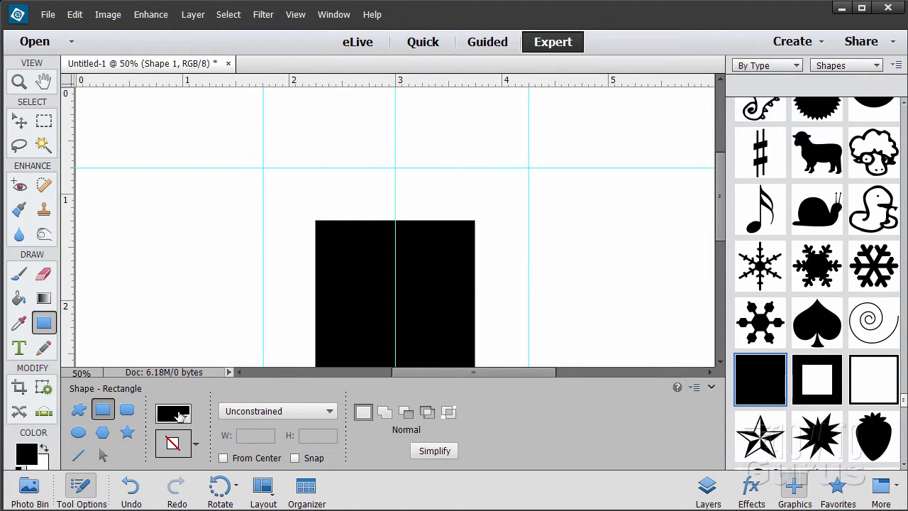
pyautogui.click(127, 432)
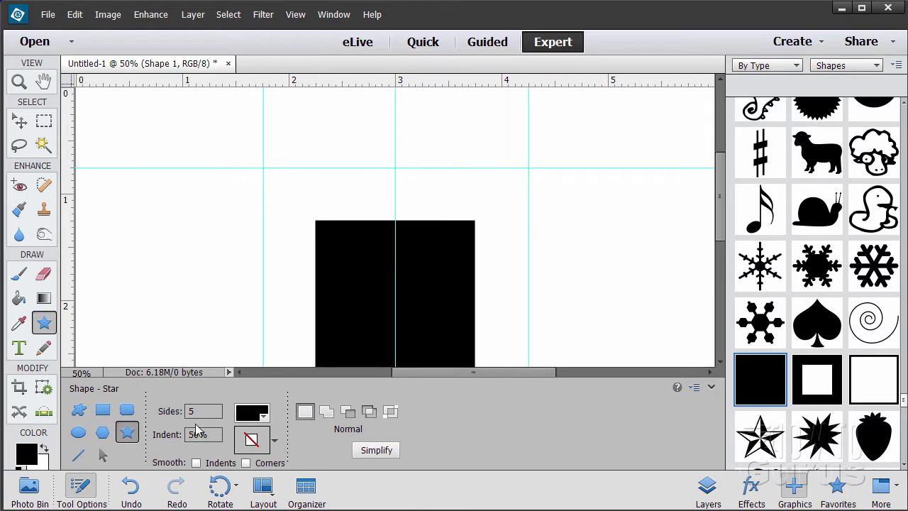
pyautogui.click(78, 432)
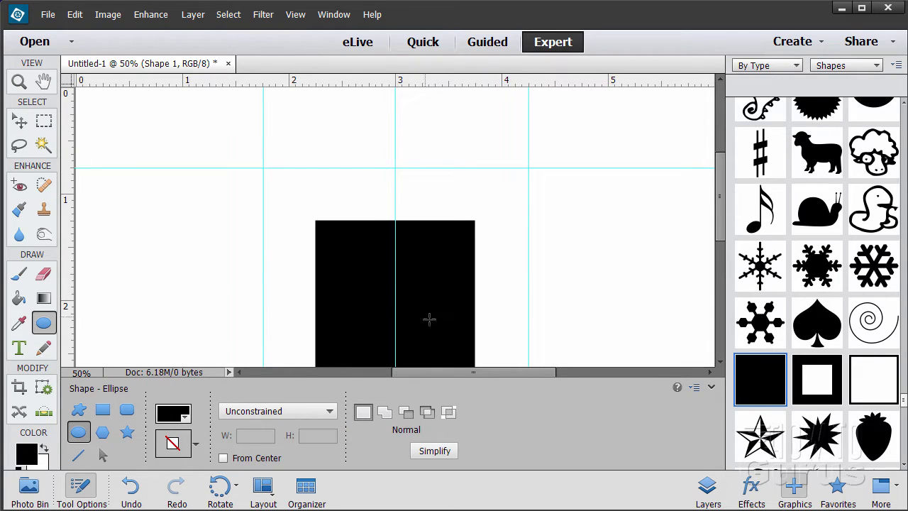
# - Float the document window, shrink the square to about 0.33 inch and park it near the canvas's lower-left corner
pyautogui.moveTo(168, 65); pyautogui.dragTo(171, 21)
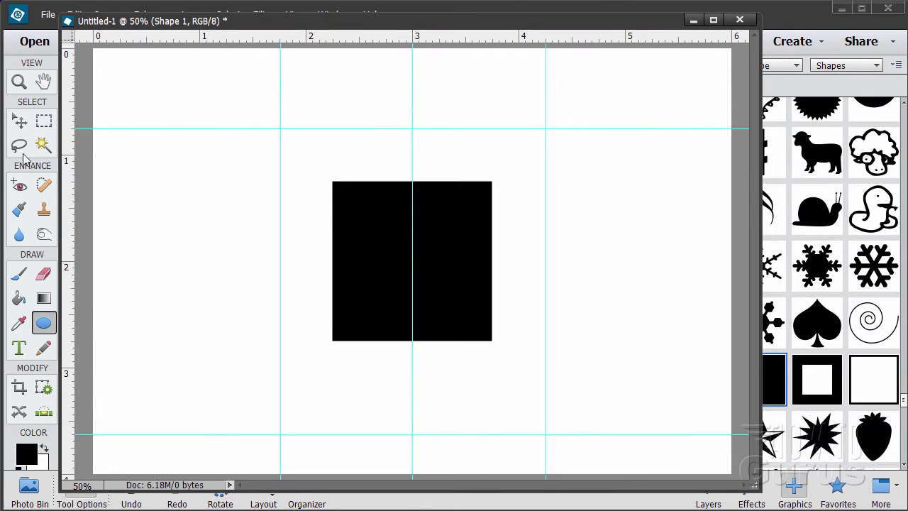
pyautogui.click(23, 126)
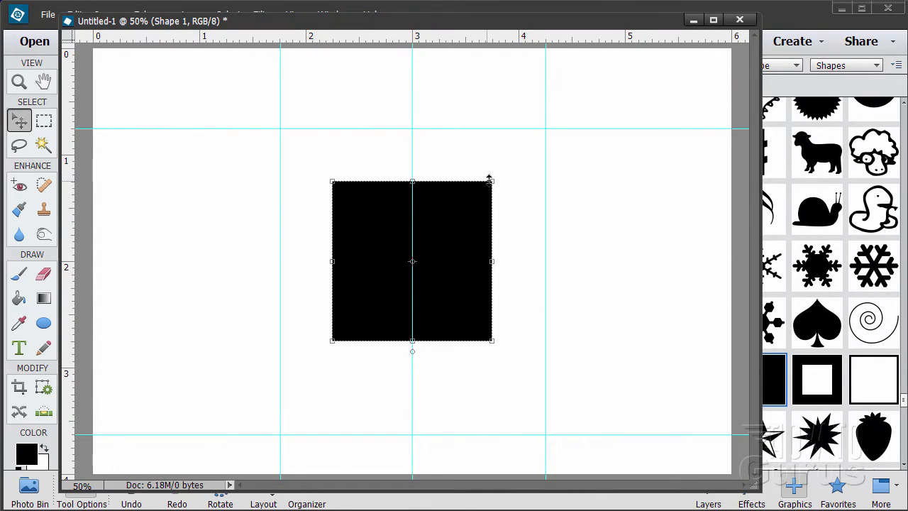
pyautogui.moveTo(489, 178); pyautogui.dragTo(186, 439)
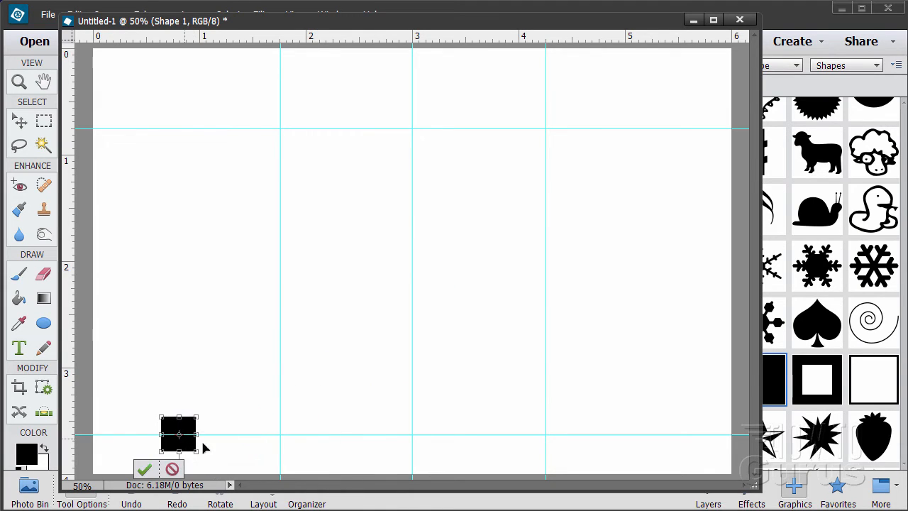
pyautogui.click(145, 469)
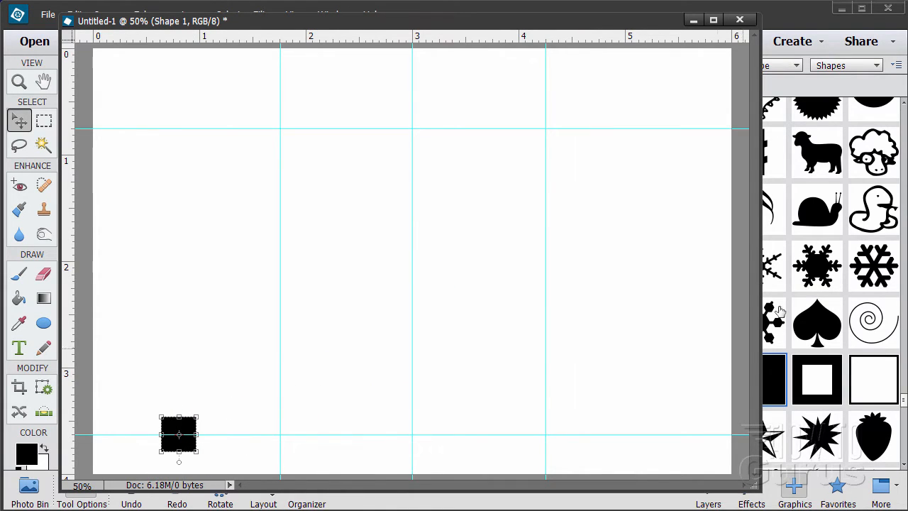
# - Find the solid triangle among the Graphics shapes and add it to the canvas
pyautogui.moveTo(669, 19); pyautogui.dragTo(630, 21)
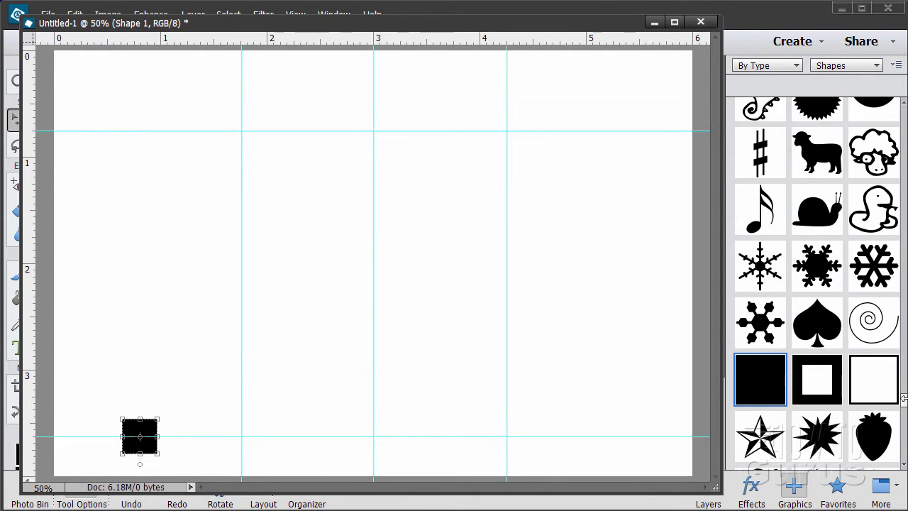
pyautogui.moveTo(904, 399); pyautogui.dragTo(904, 106)
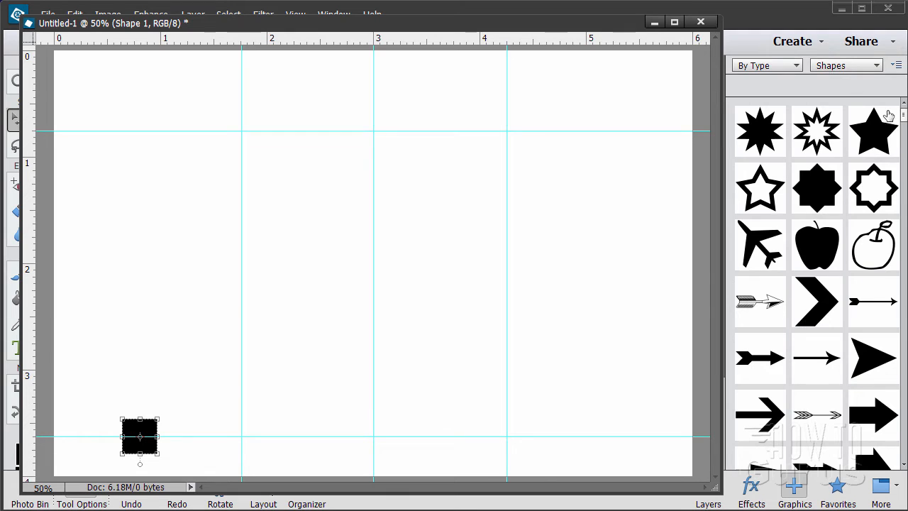
pyautogui.moveTo(905, 122); pyautogui.dragTo(905, 404)
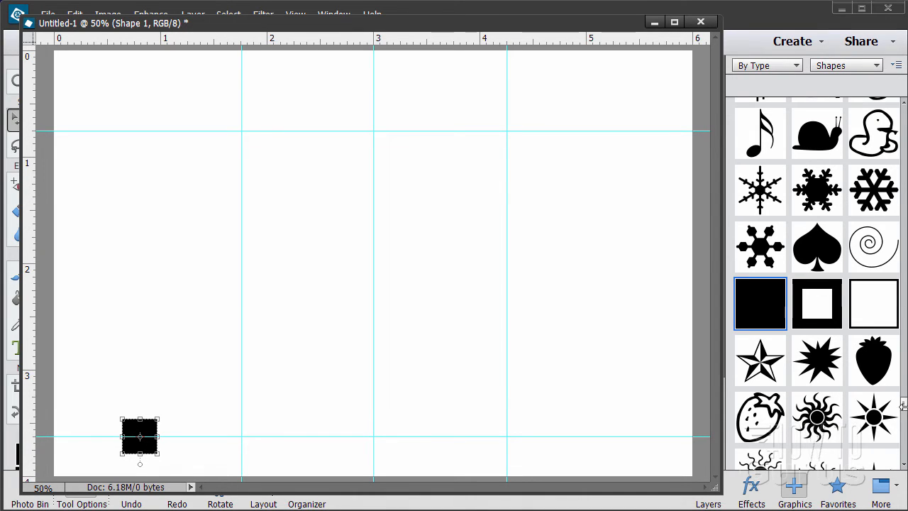
pyautogui.moveTo(903, 405); pyautogui.dragTo(906, 439)
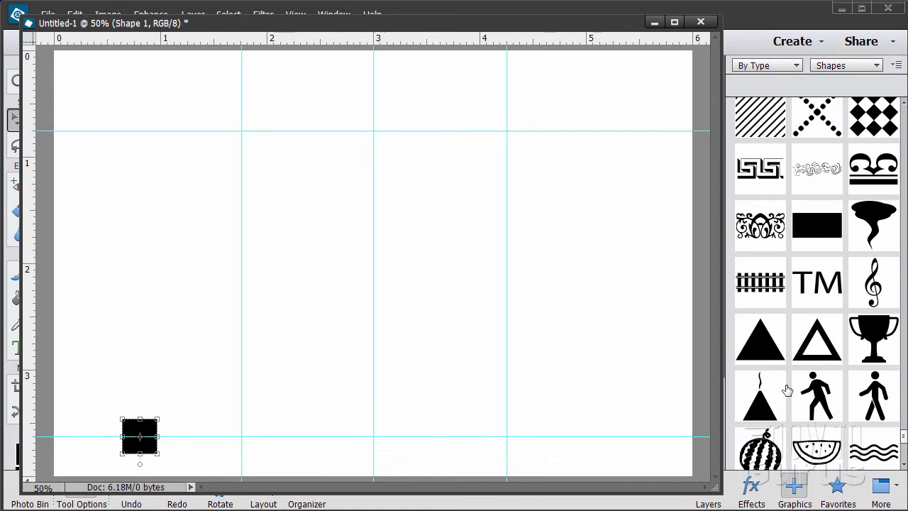
pyautogui.click(770, 355)
pyautogui.doubleClick(765, 346)
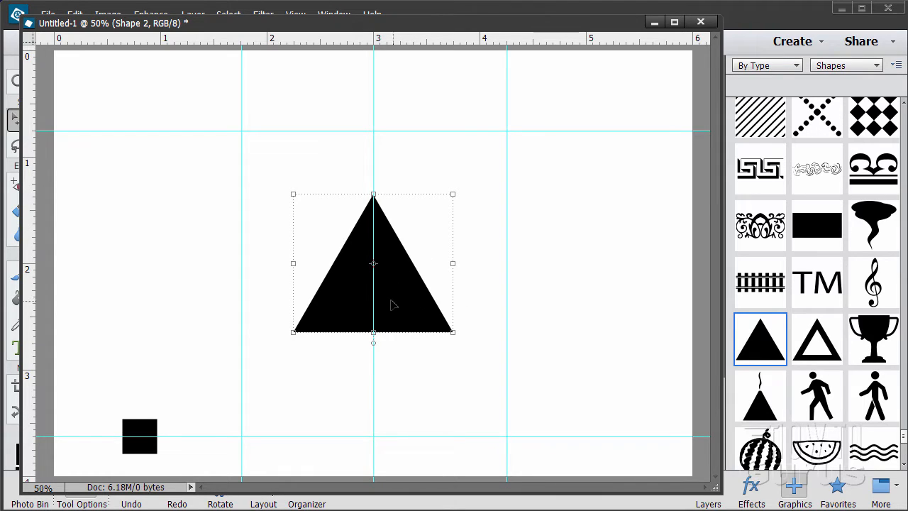
# - Place the triangle's tip where the center and upper guides cross and shrink it to about 0.67 inch wide as the treetop
pyautogui.moveTo(393, 302); pyautogui.dragTo(396, 239)
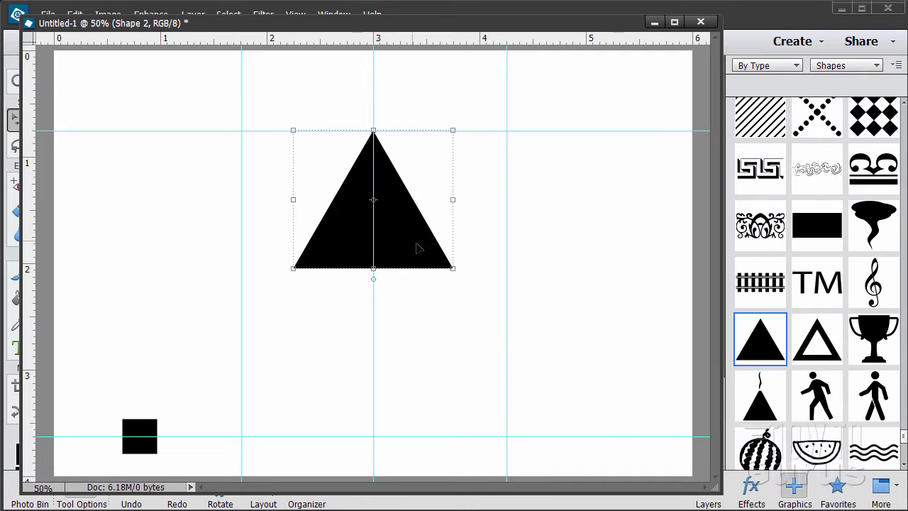
pyautogui.moveTo(454, 268); pyautogui.dragTo(380, 183)
pyautogui.click(361, 220)
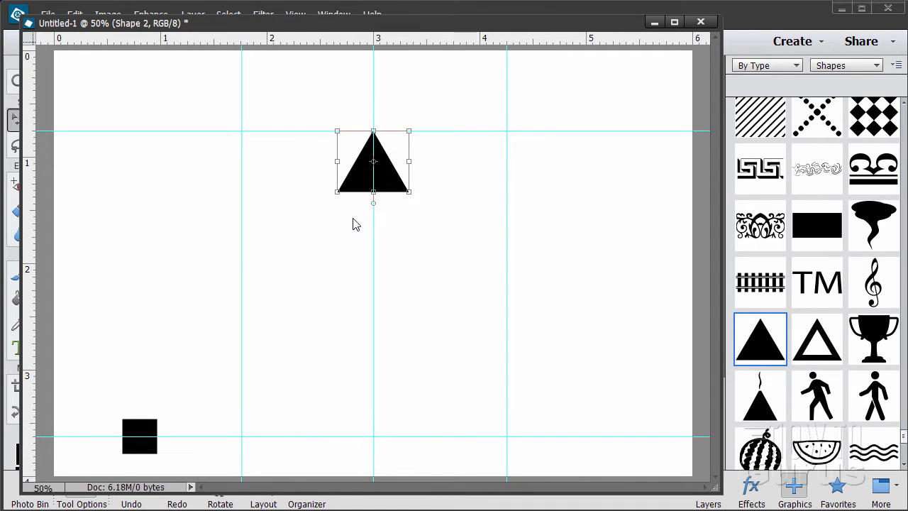
# - Add a second solid triangle about 1.5 inches wide and move it up under the treetop, with its base at about 2.4 inches
pyautogui.doubleClick(764, 353)
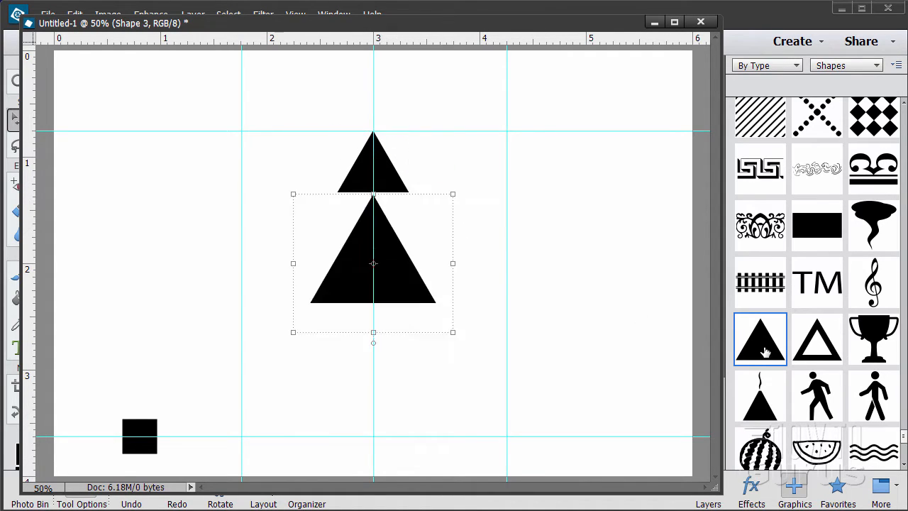
pyautogui.moveTo(440, 304); pyautogui.dragTo(466, 324)
pyautogui.moveTo(405, 304); pyautogui.dragTo(402, 274)
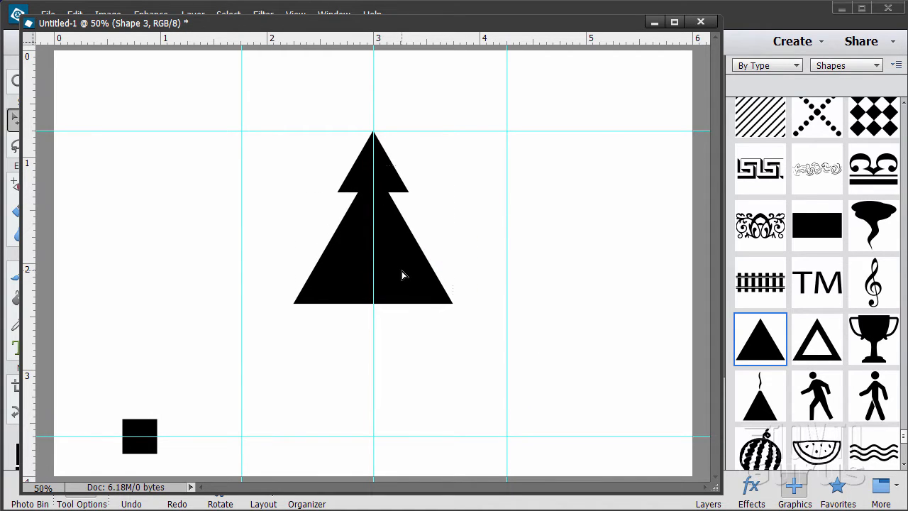
# - Add a third solid triangle with its base on the lower guide and scale it to span the outer vertical guides
pyautogui.doubleClick(758, 358)
pyautogui.moveTo(407, 305); pyautogui.dragTo(407, 409)
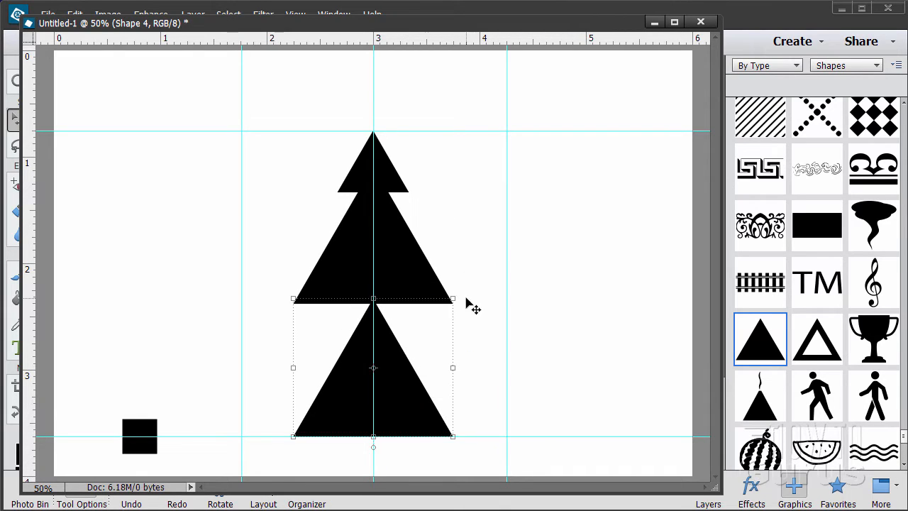
pyautogui.moveTo(454, 296); pyautogui.dragTo(491, 249)
pyautogui.moveTo(420, 376); pyautogui.dragTo(420, 338)
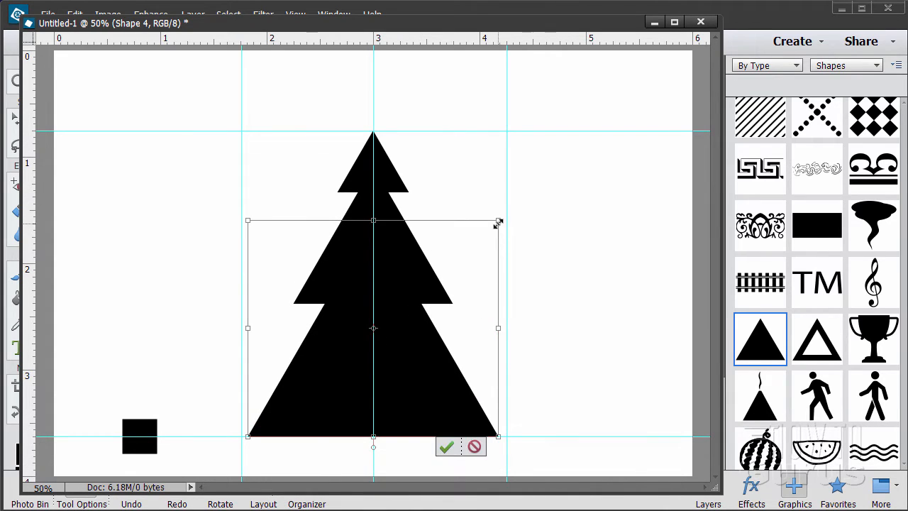
pyautogui.moveTo(499, 223); pyautogui.dragTo(501, 217)
pyautogui.moveTo(434, 375); pyautogui.dragTo(434, 379)
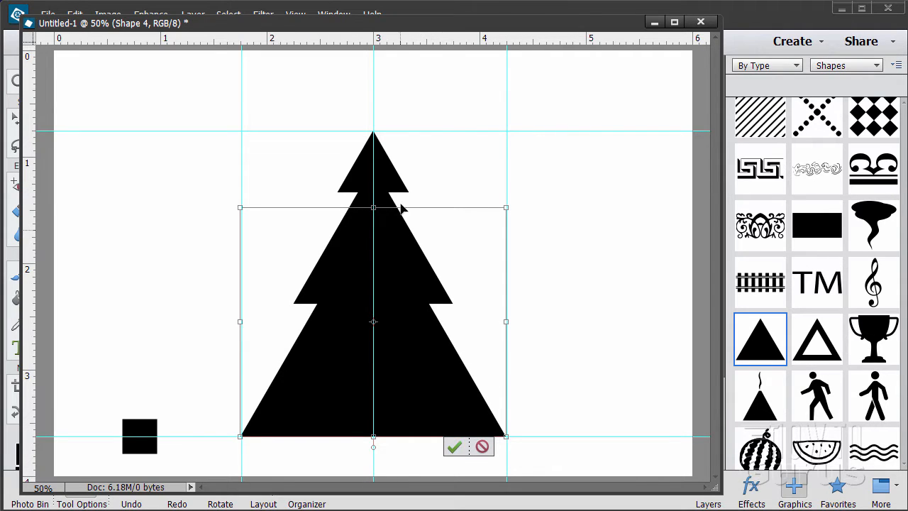
pyautogui.click(454, 447)
# - Narrow the square to about 0.2 inch and center it on the middle guide under the tree as the trunk
pyautogui.click(150, 445)
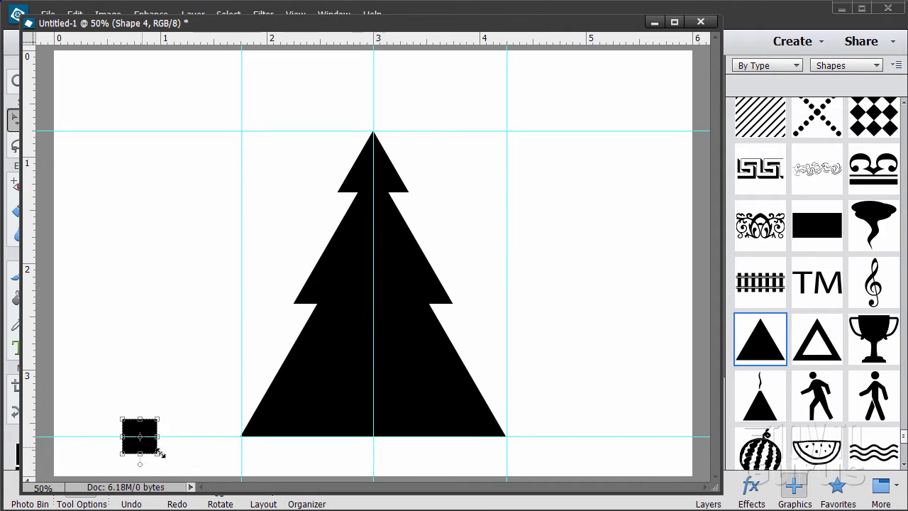
pyautogui.moveTo(159, 438); pyautogui.dragTo(380, 451)
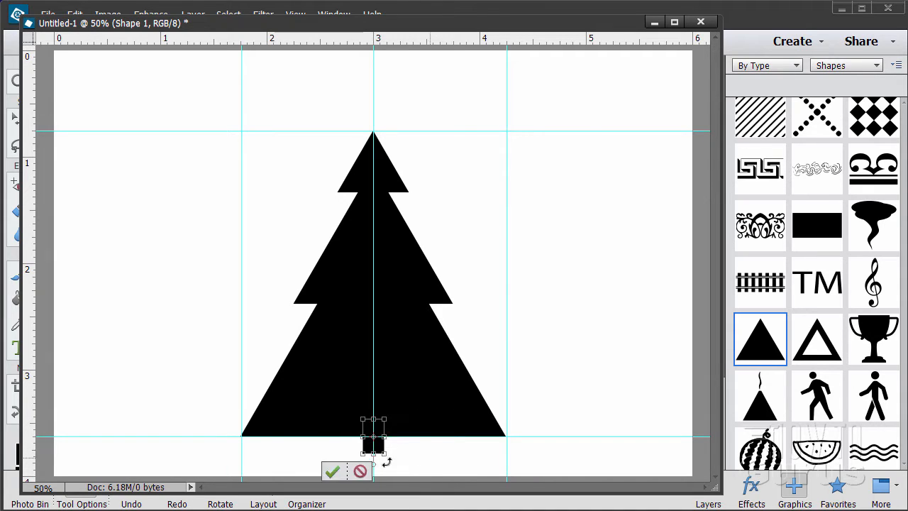
pyautogui.click(332, 471)
pyautogui.click(416, 471)
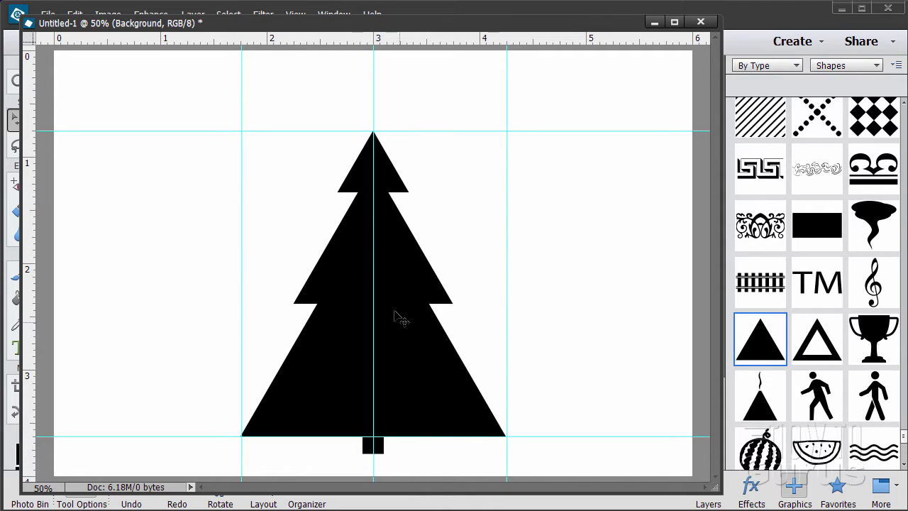
# - Nudge the middle triangle up slightly so its base sits at about 2.3 inches, keeping it centered on the guide
pyautogui.click(407, 279)
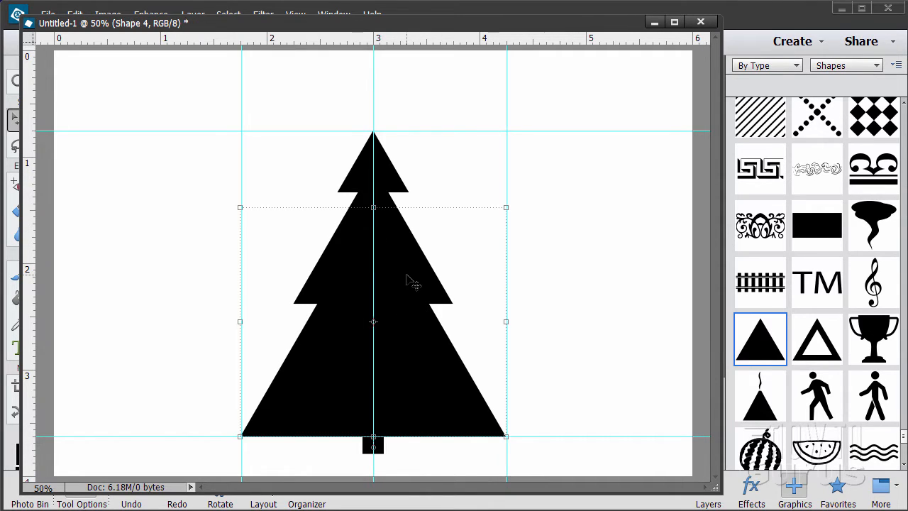
pyautogui.click(390, 210)
pyautogui.moveTo(405, 257); pyautogui.dragTo(402, 251)
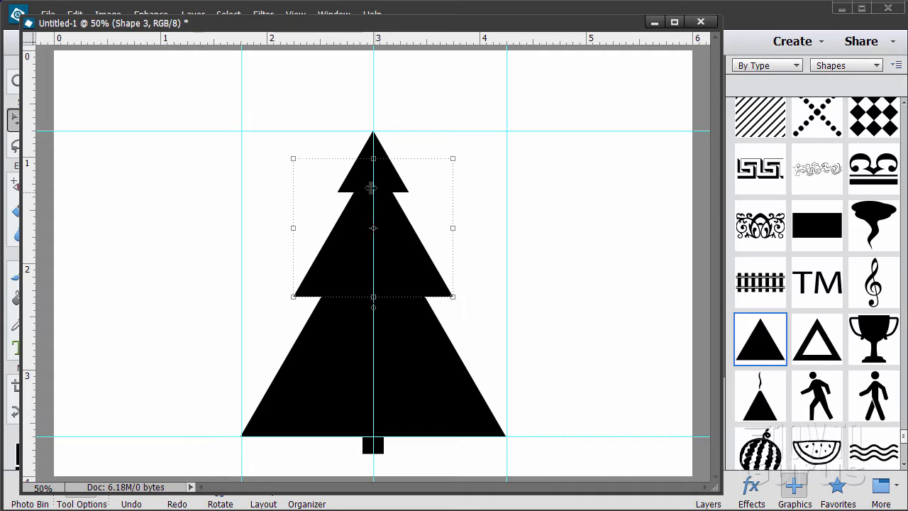
pyautogui.click(470, 176)
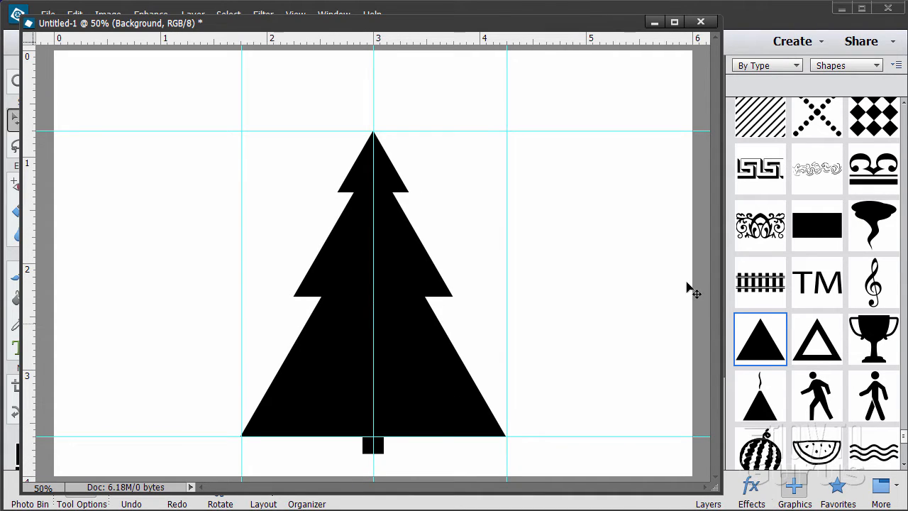
# - Narrow the document window, show the layers and select the shape layers in turn to identify which tree piece each one holds
pyautogui.moveTo(721, 306); pyautogui.dragTo(693, 306)
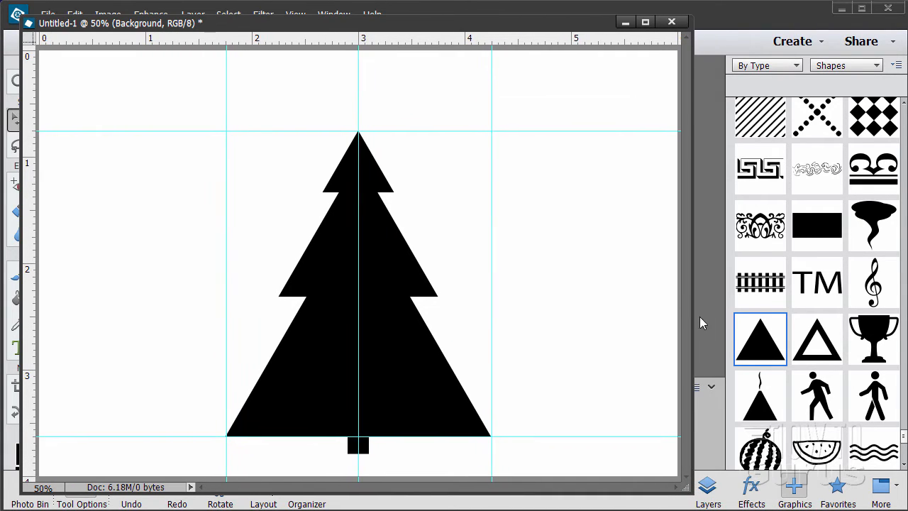
pyautogui.click(711, 495)
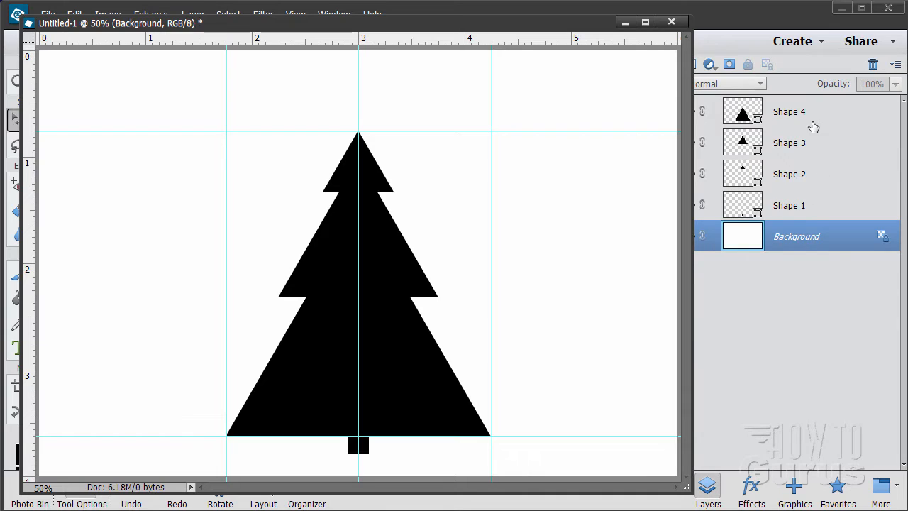
pyautogui.click(790, 119)
pyautogui.click(793, 150)
pyautogui.click(791, 175)
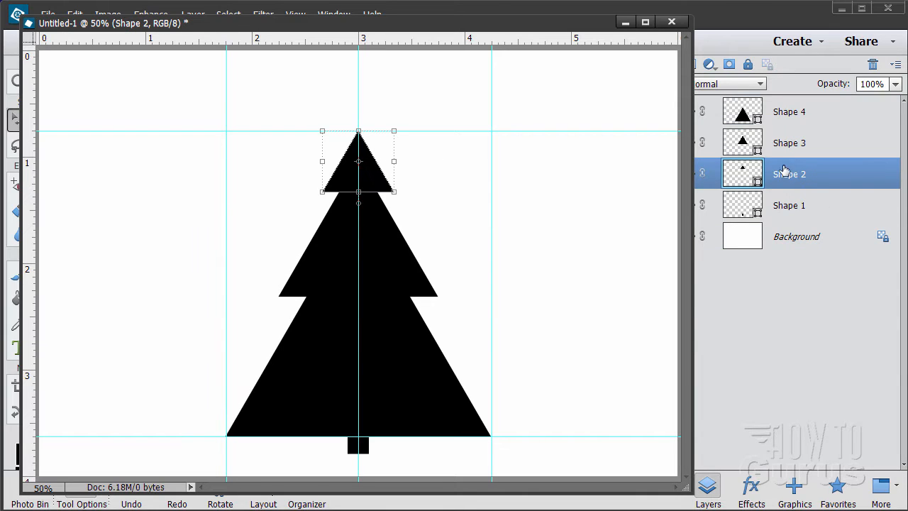
pyautogui.click(780, 147)
pyautogui.click(783, 119)
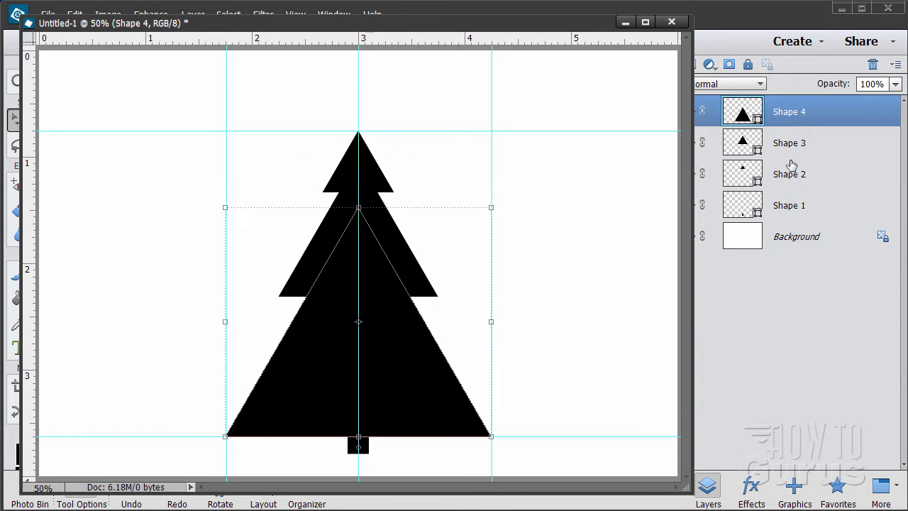
pyautogui.click(784, 211)
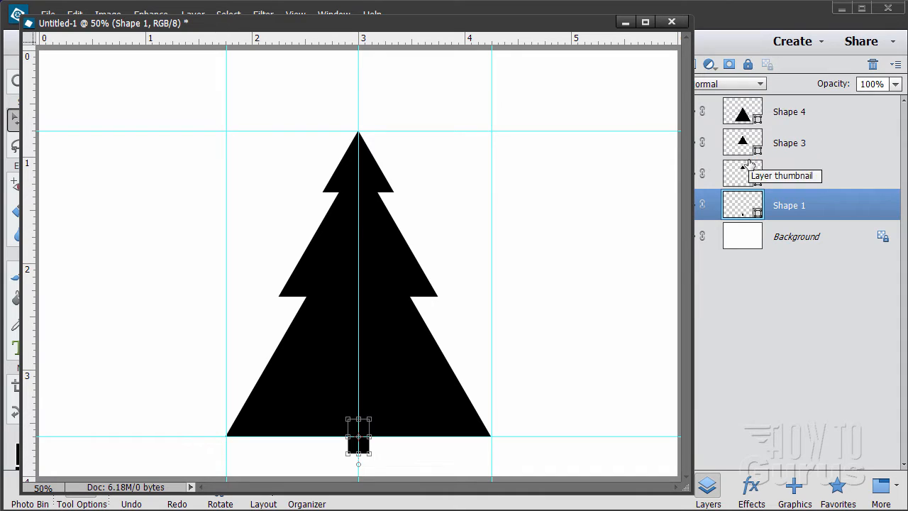
pyautogui.click(859, 155)
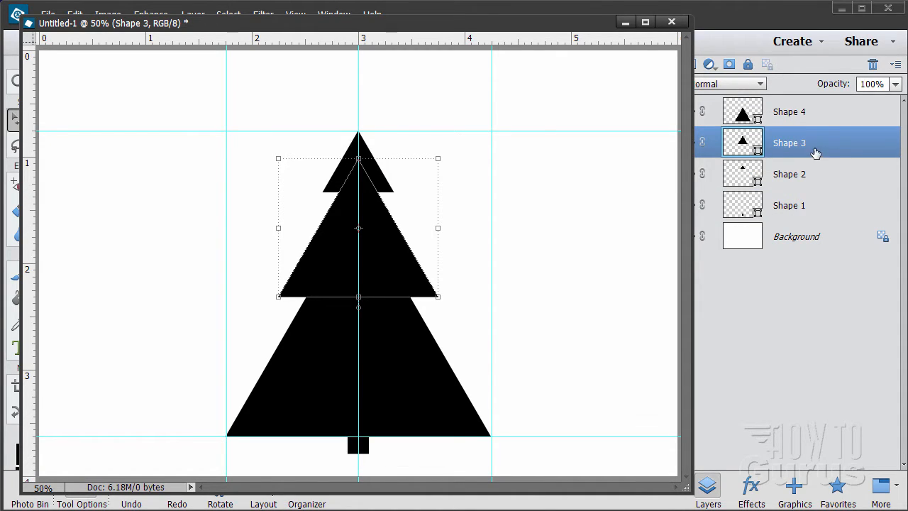
# - Reorder the layers to Shape 2, Shape 3, Shape 4, Shape 1 from the top down, select Shape 2 and uncover the tools
pyautogui.click(761, 121)
pyautogui.moveTo(818, 115); pyautogui.dragTo(748, 193)
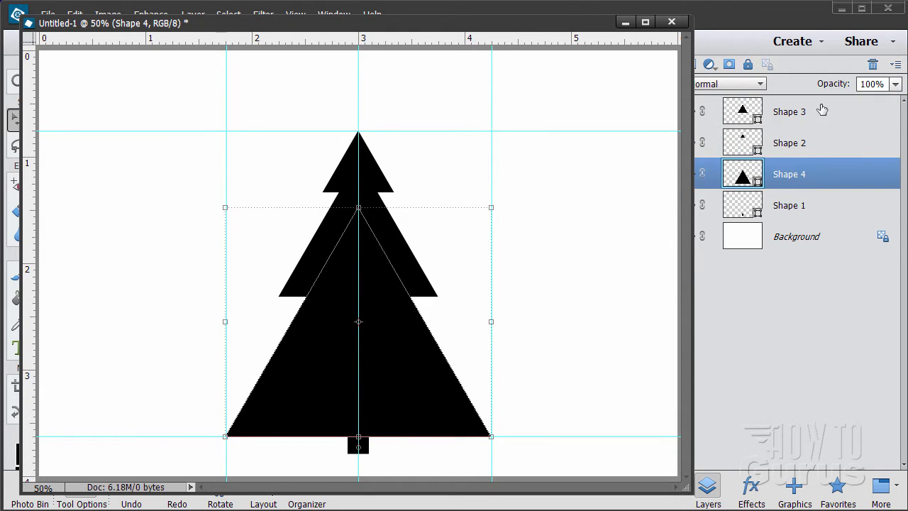
pyautogui.moveTo(822, 110); pyautogui.dragTo(826, 154)
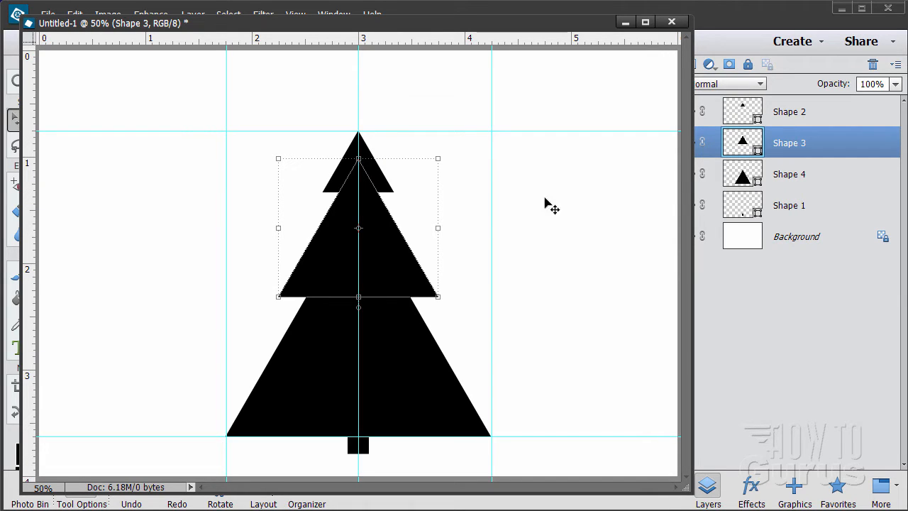
pyautogui.click(828, 113)
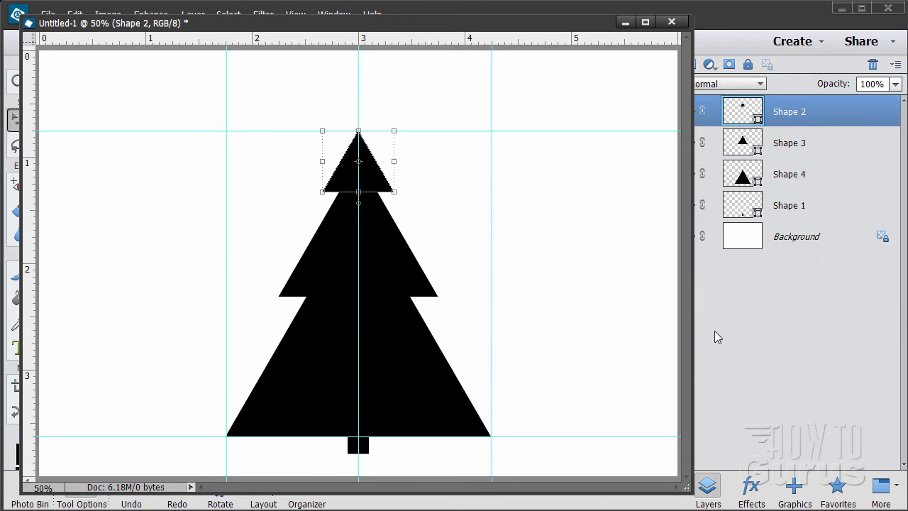
pyautogui.moveTo(395, 23); pyautogui.dragTo(470, 17)
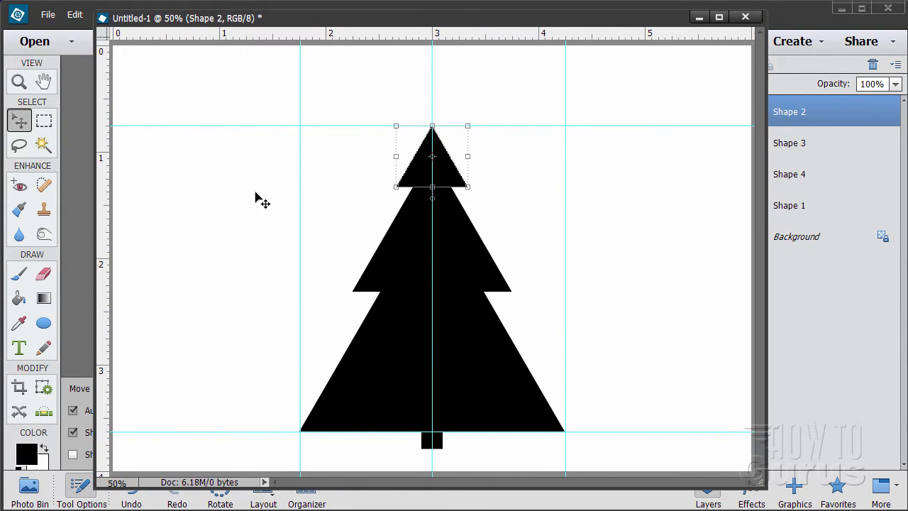
# - Switch to the horizontal Type tool and choose Showcard Gothic Regular as its font
pyautogui.click(20, 348)
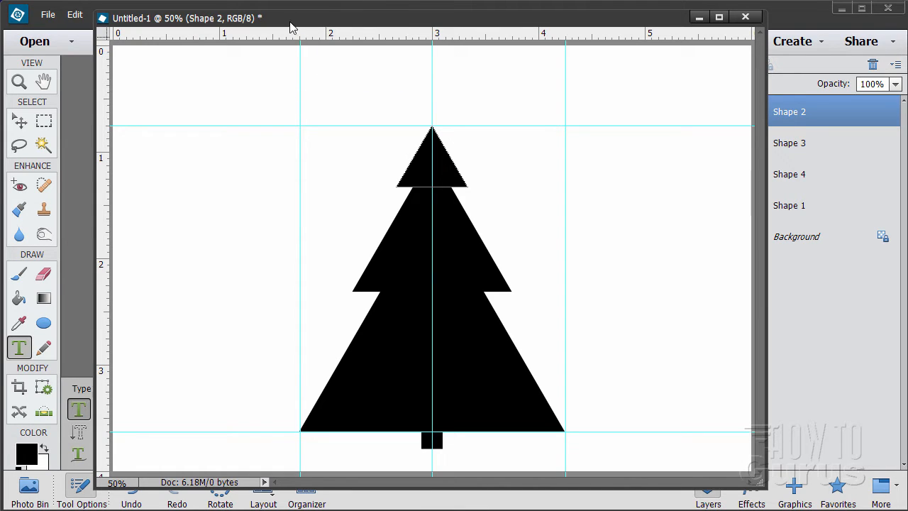
pyautogui.moveTo(291, 26); pyautogui.dragTo(502, 37)
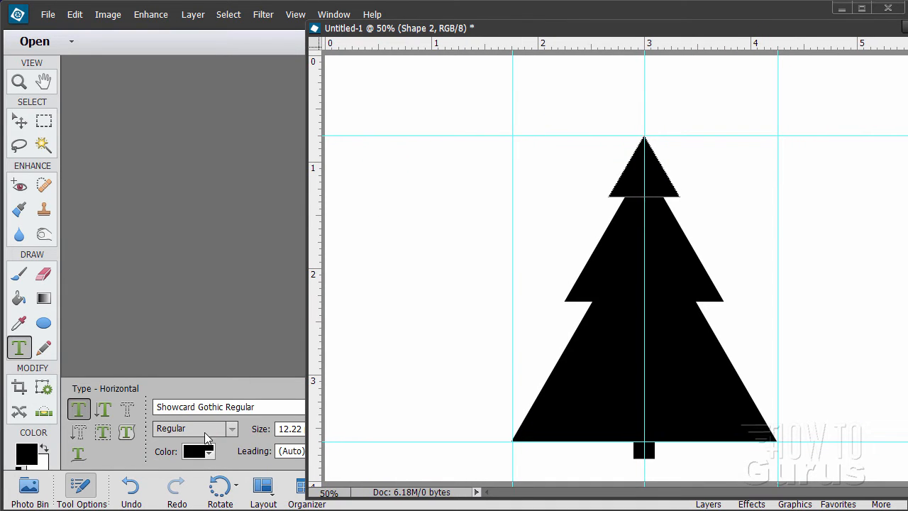
pyautogui.moveTo(524, 34); pyautogui.dragTo(625, 36)
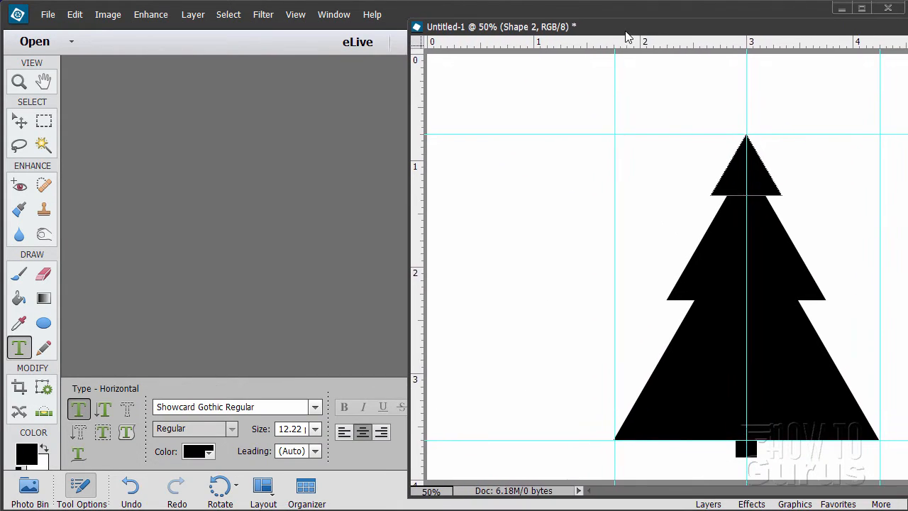
pyautogui.click(315, 409)
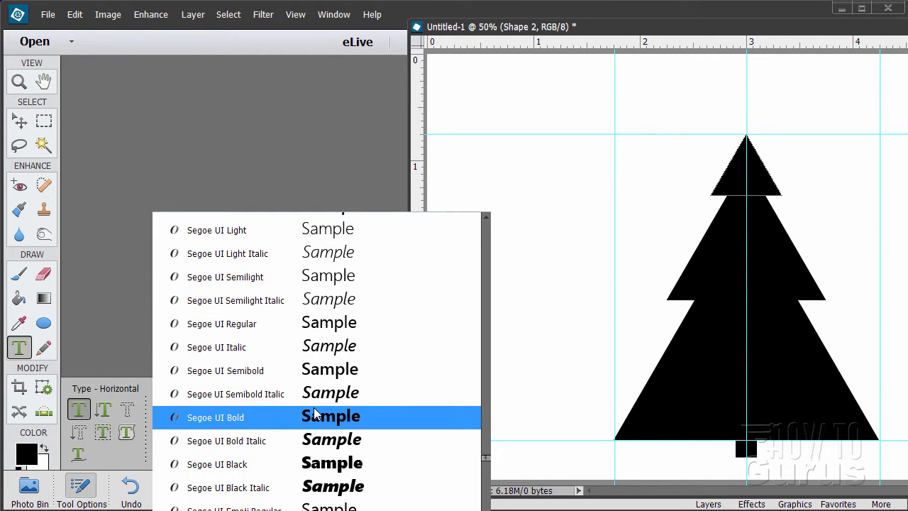
pyautogui.scroll(-6, 312, 404)
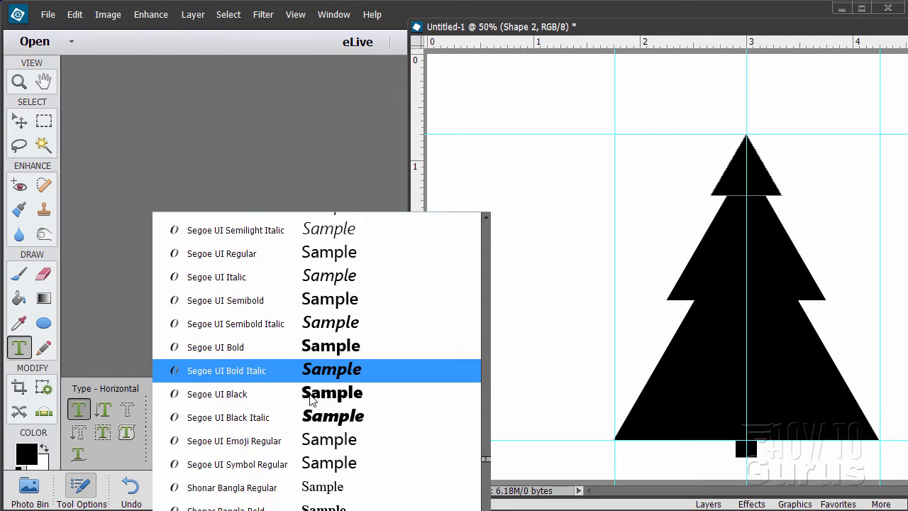
pyautogui.scroll(-2, 310, 400)
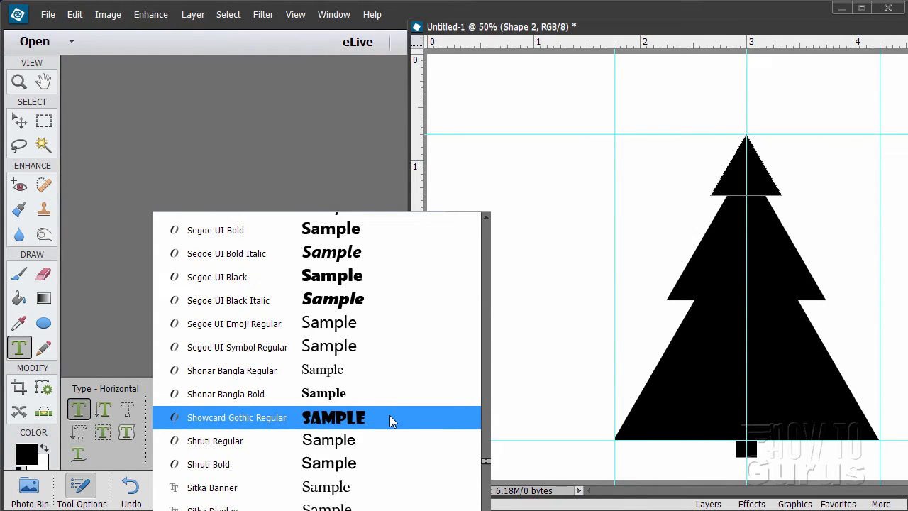
pyautogui.click(320, 424)
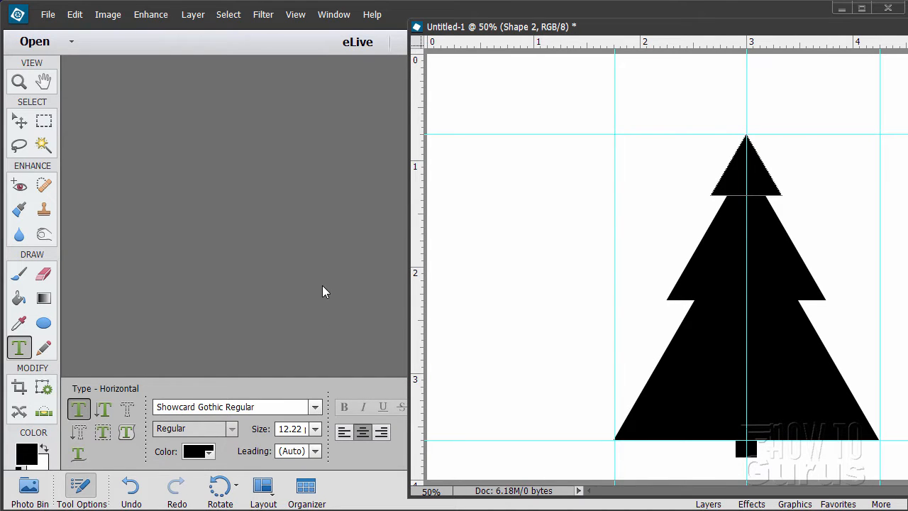
# - Uncover the type options and set the text size to 20 pt
pyautogui.moveTo(752, 29); pyautogui.dragTo(450, 14)
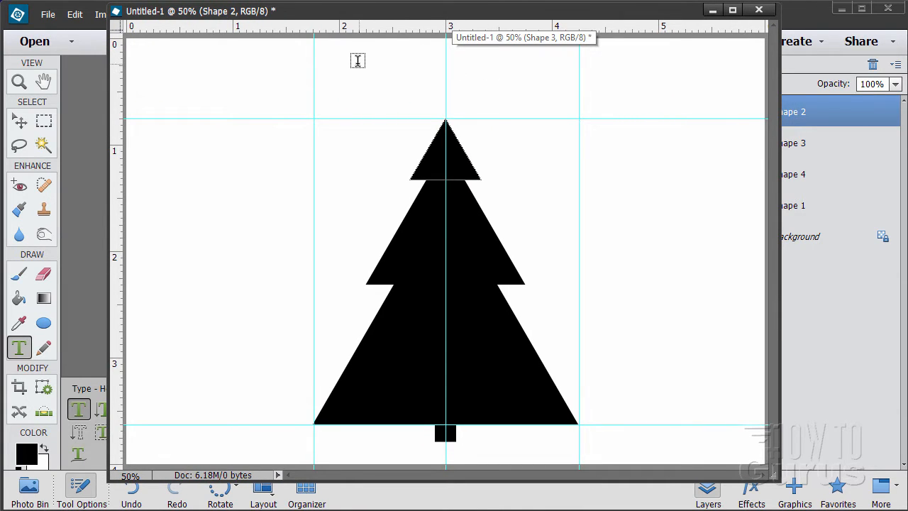
pyautogui.moveTo(371, 14); pyautogui.dragTo(635, 19)
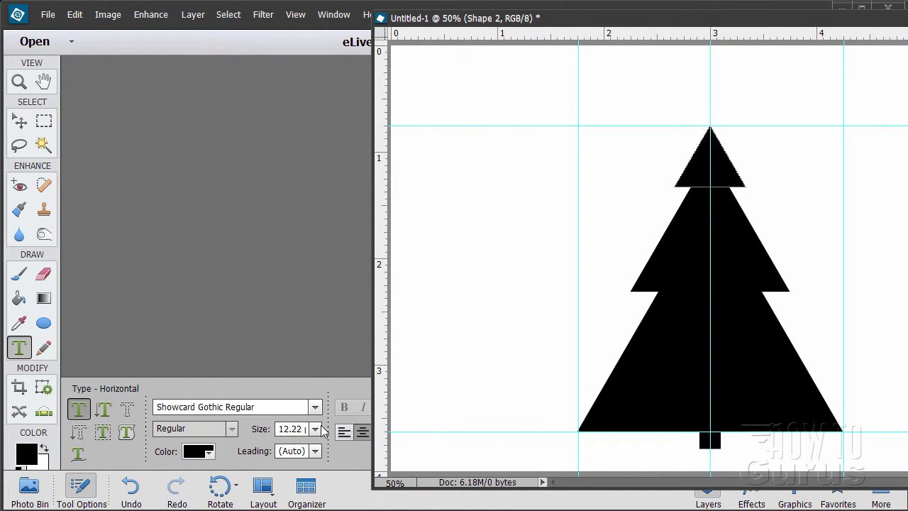
pyautogui.moveTo(278, 430); pyautogui.dragTo(321, 429)
pyautogui.write('20')
# - Add the title "A christmas tree" above the treetop and center it on the middle guide
pyautogui.moveTo(560, 19); pyautogui.dragTo(259, 13)
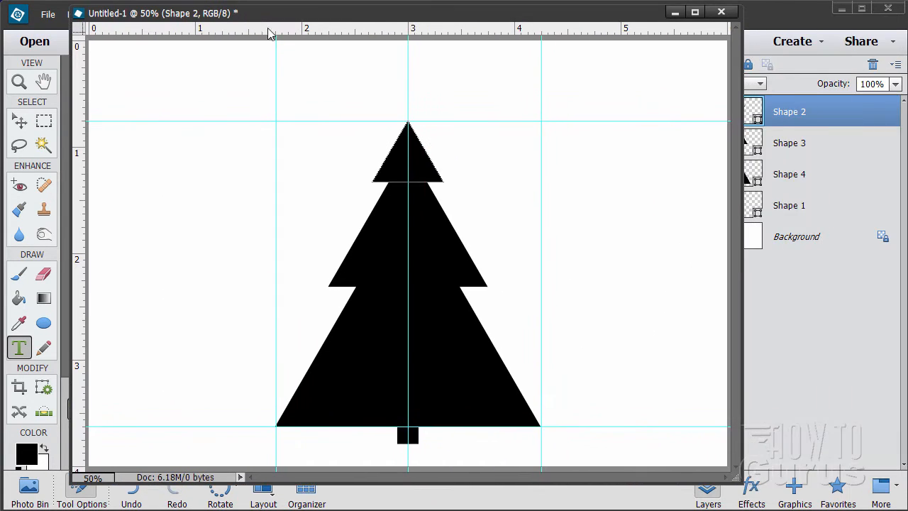
pyautogui.click(406, 78)
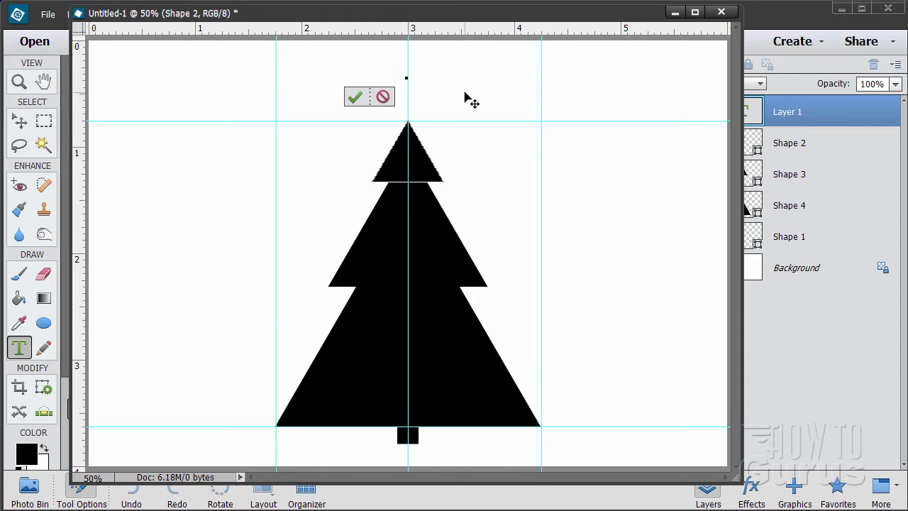
pyautogui.write('A CHR')
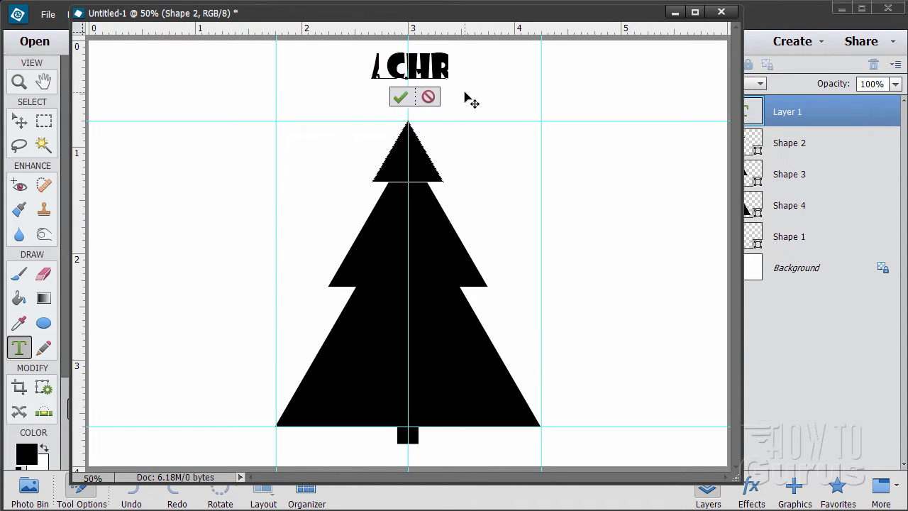
pyautogui.write('ISTMAS TREE')
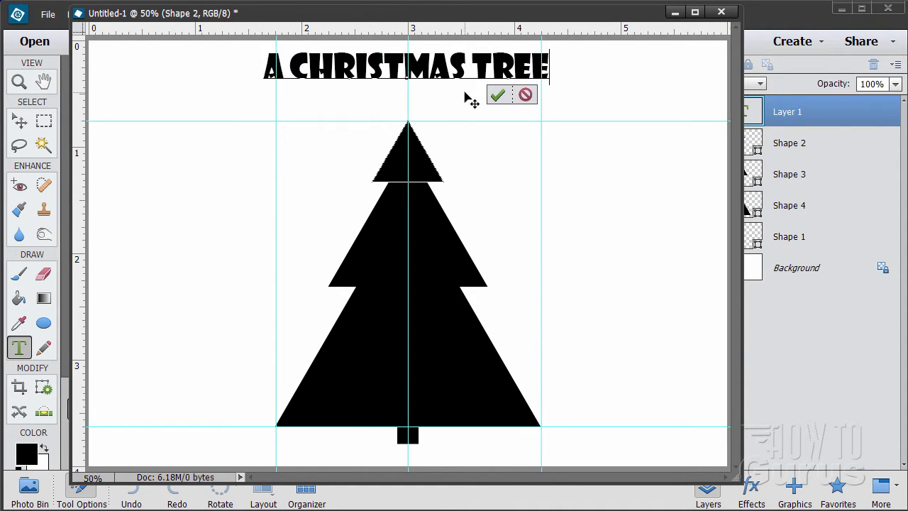
pyautogui.click(498, 95)
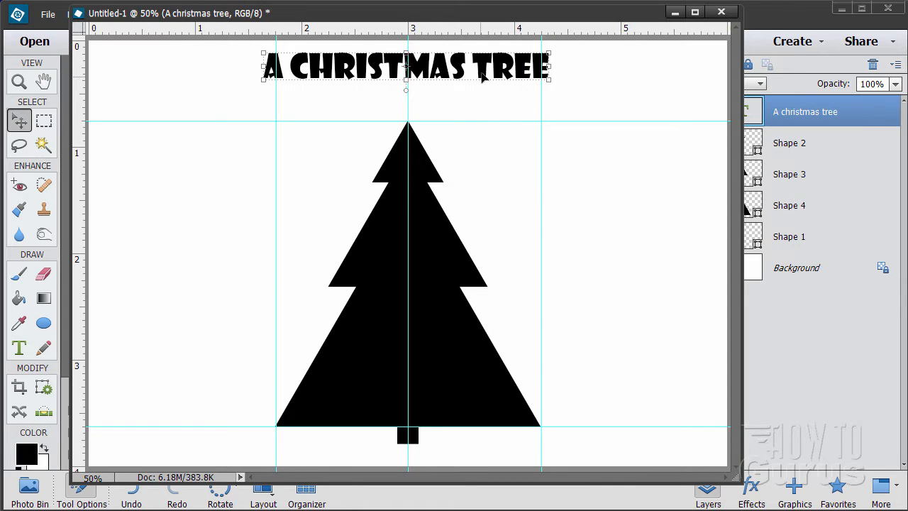
pyautogui.moveTo(485, 75); pyautogui.dragTo(464, 86)
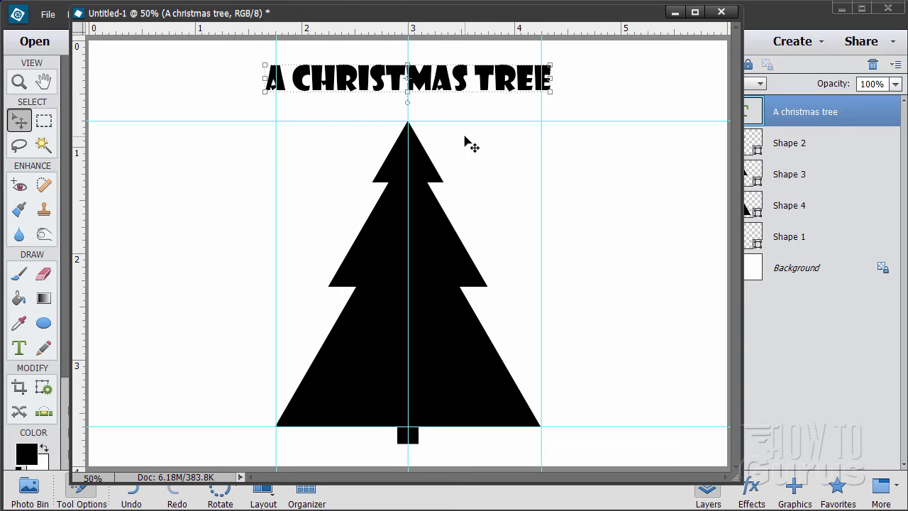
# - Return to the horizontal Type tool and uncover its font options
pyautogui.moveTo(379, 20); pyautogui.dragTo(488, 35)
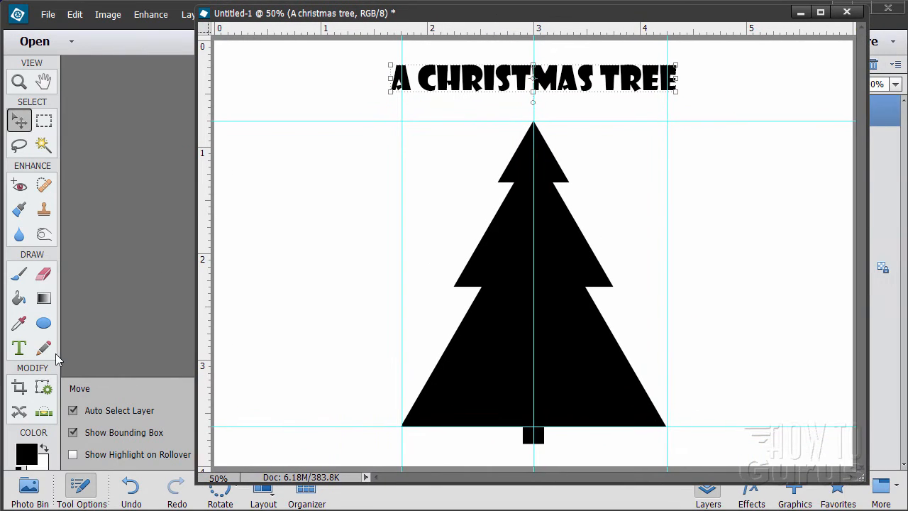
pyautogui.click(19, 347)
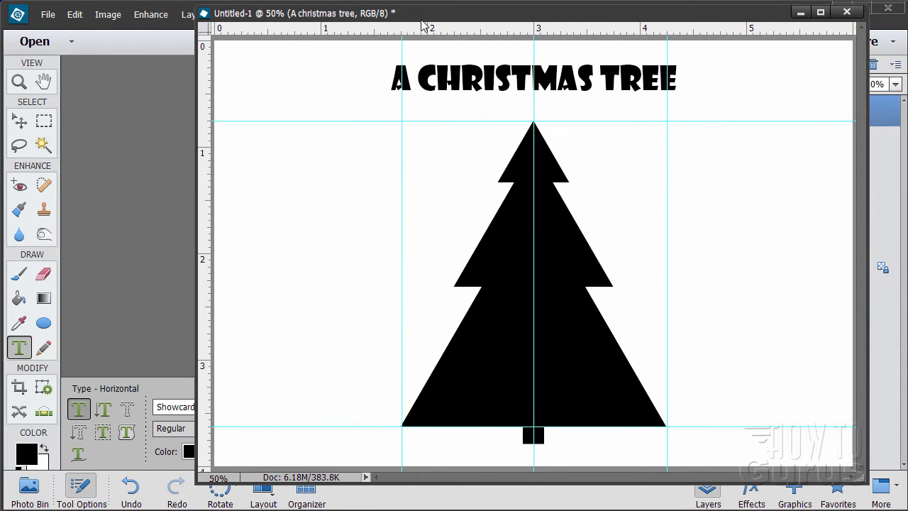
pyautogui.moveTo(429, 20); pyautogui.dragTo(595, 25)
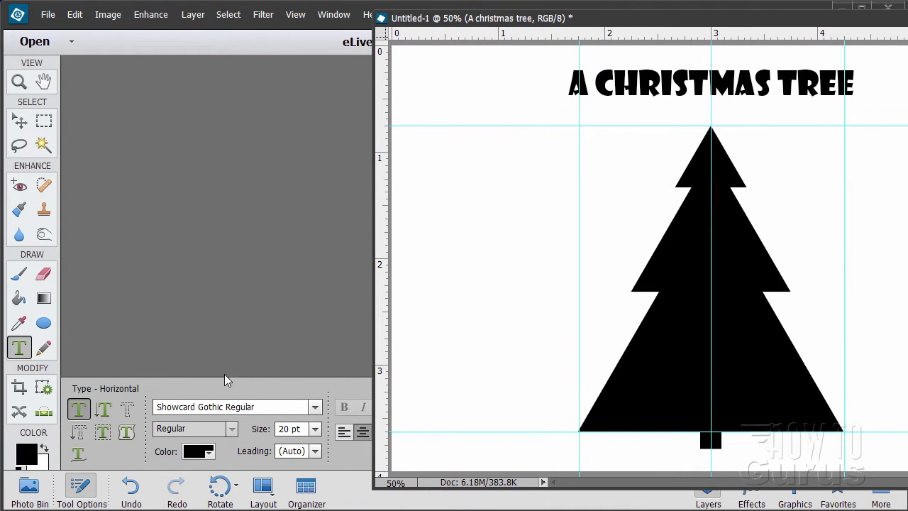
pyautogui.click(316, 408)
pyautogui.scroll(-10, 245, 323)
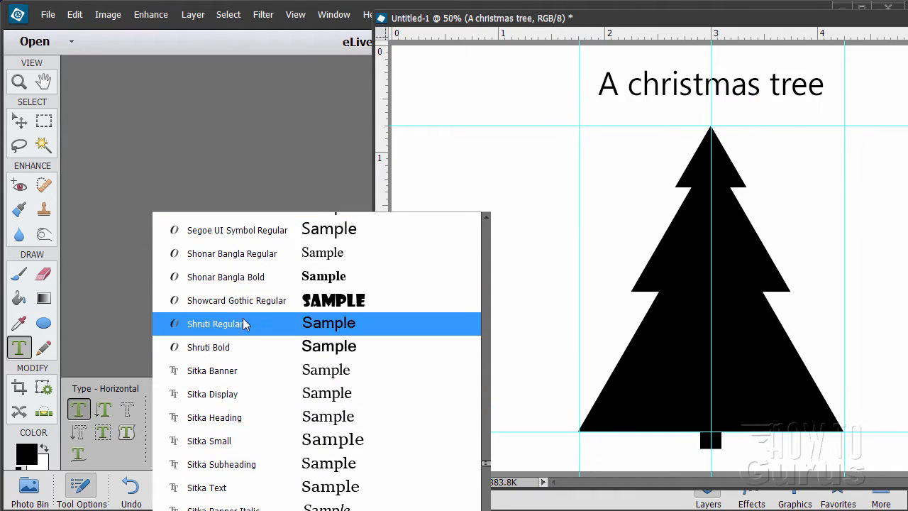
pyautogui.scroll(-12, 240, 323)
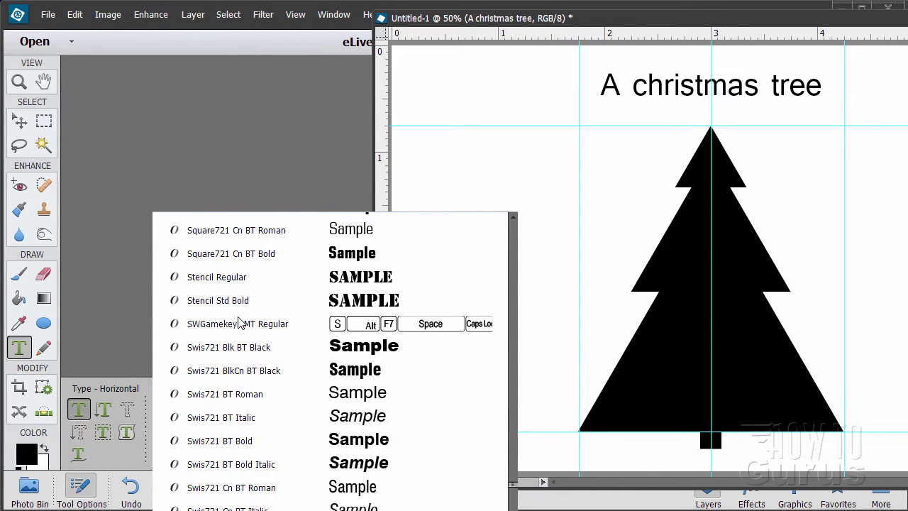
pyautogui.scroll(-15, 239, 323)
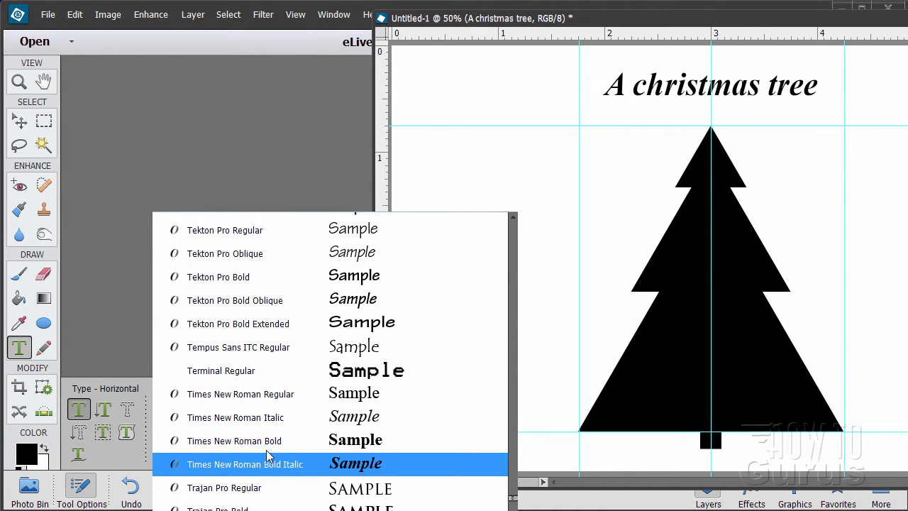
pyautogui.click(312, 120)
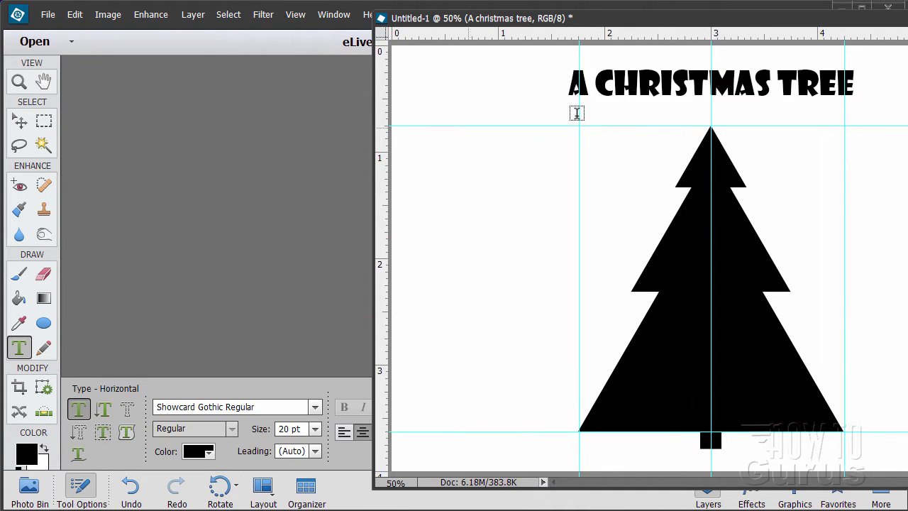
# - Add a new blank layer above the title's text layer and uncover the type options
pyautogui.moveTo(669, 23); pyautogui.dragTo(327, 20)
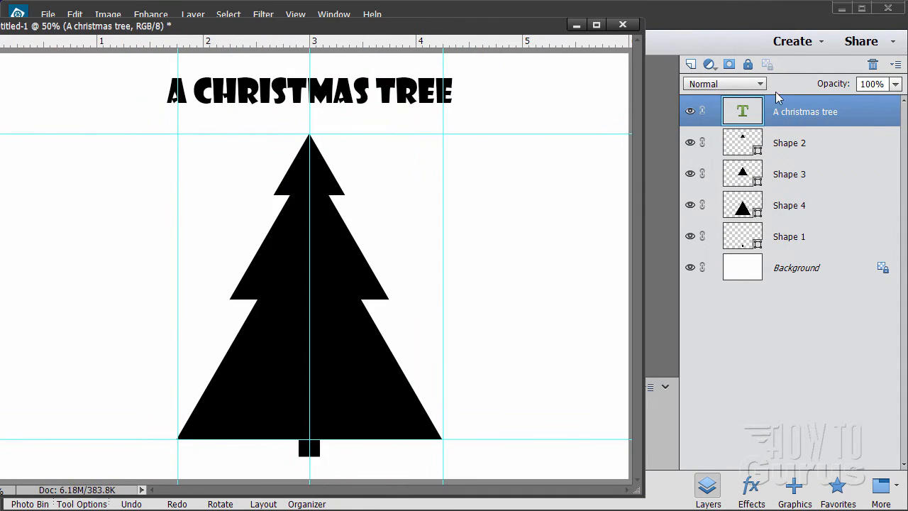
pyautogui.click(691, 64)
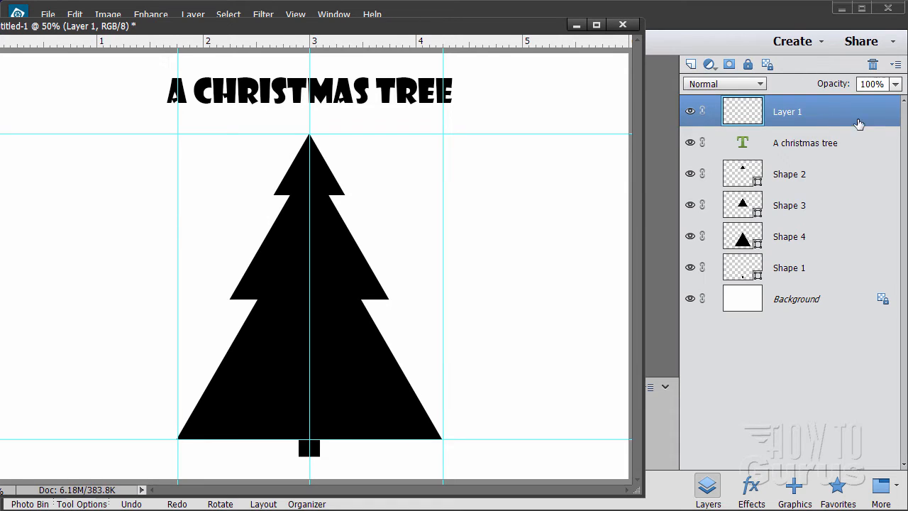
pyautogui.moveTo(422, 33); pyautogui.dragTo(788, 36)
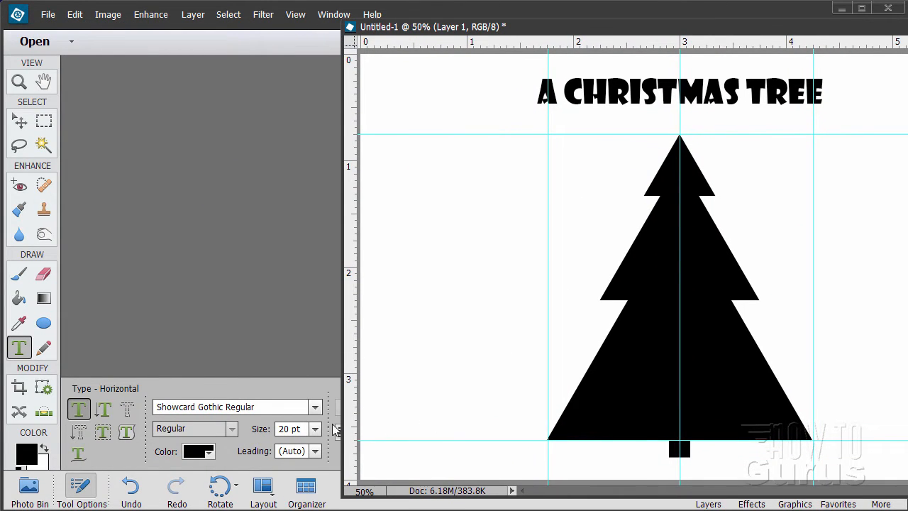
# - Set the type for the poem to Times New Roman Bold Italic, 10 pt, in white
pyautogui.click(315, 409)
pyautogui.scroll(-15, 256, 333)
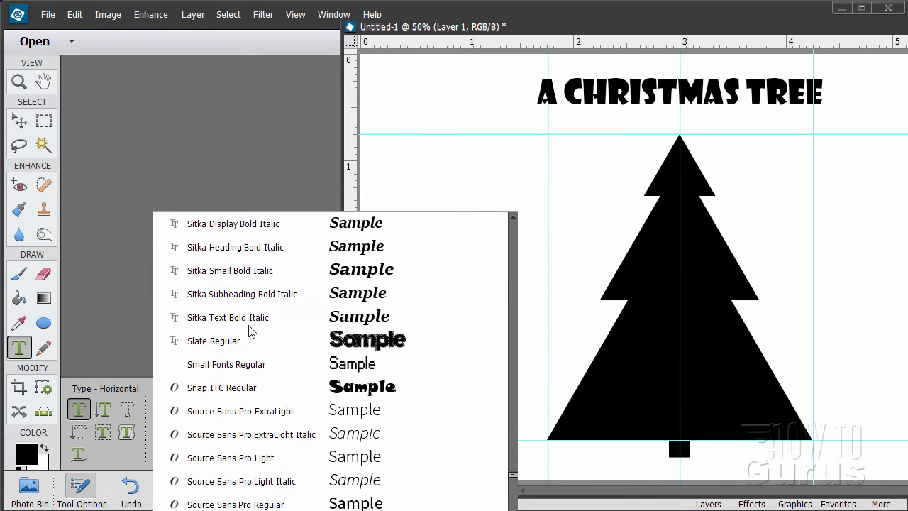
pyautogui.scroll(-10, 249, 332)
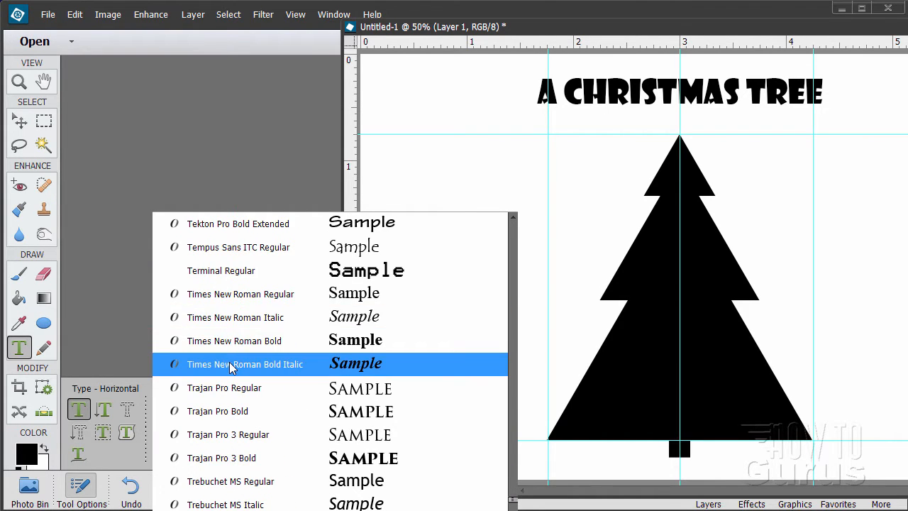
pyautogui.click(355, 369)
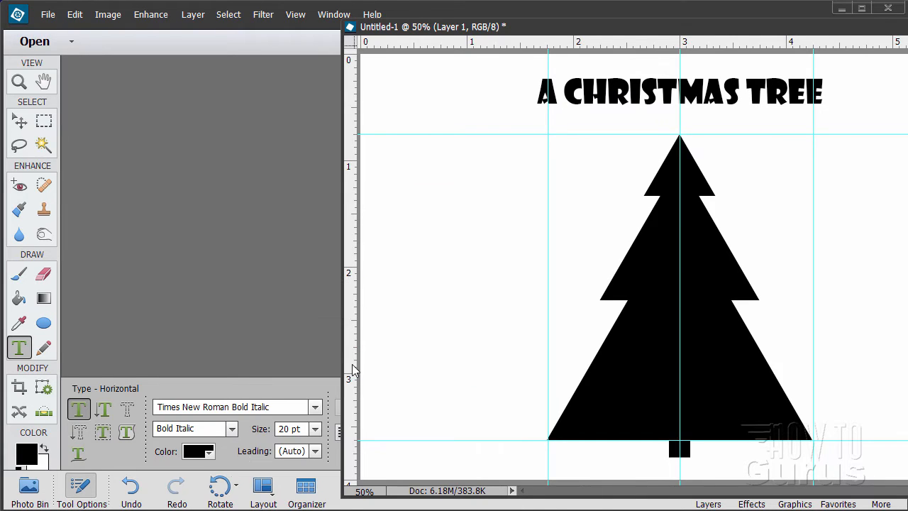
pyautogui.click(282, 429)
pyautogui.write('10')
pyautogui.click(199, 452)
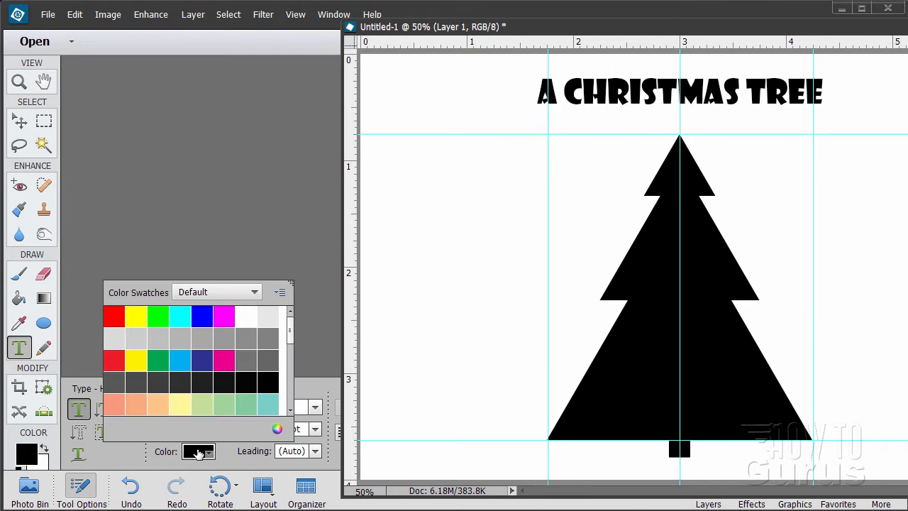
pyautogui.click(243, 319)
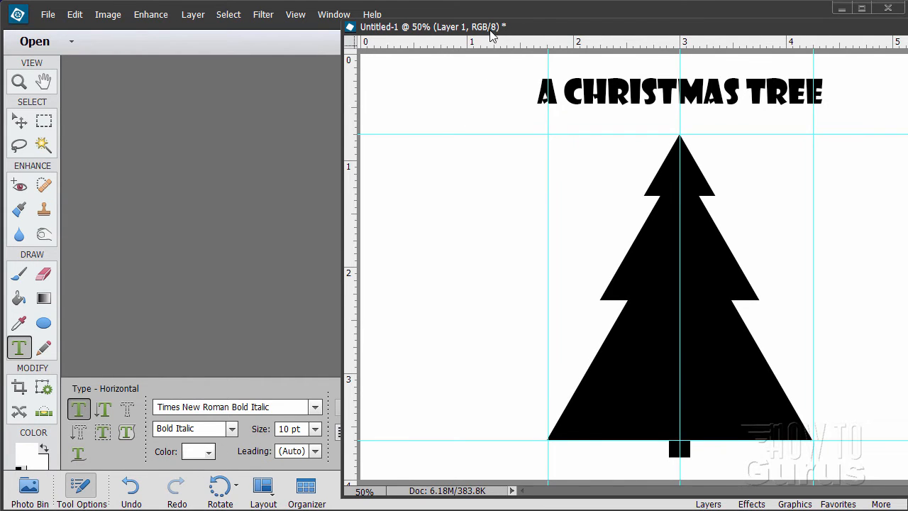
# - Switch to Christmas Poem.txt in Notepad and copy the poem from "One little star" through "Oh, what a sight for use to see!"
pyautogui.moveTo(489, 30); pyautogui.dragTo(236, 29)
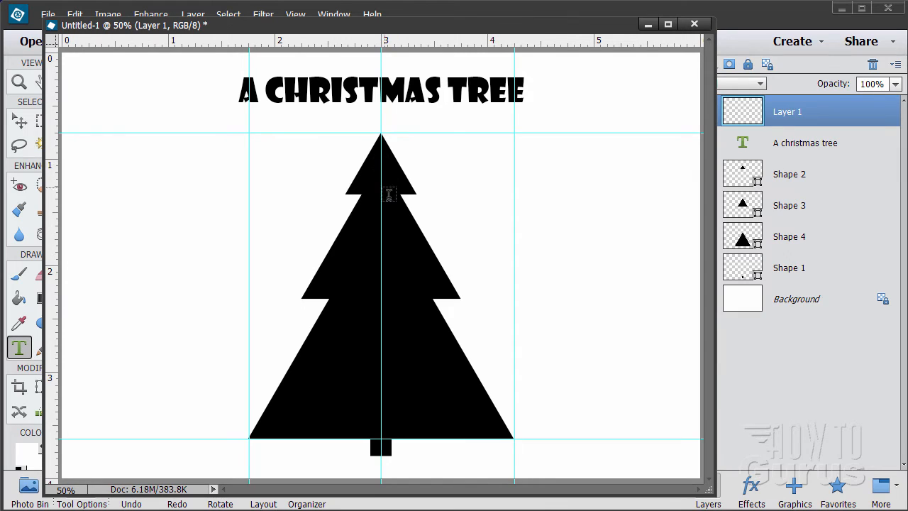
pyautogui.click(767, 508)
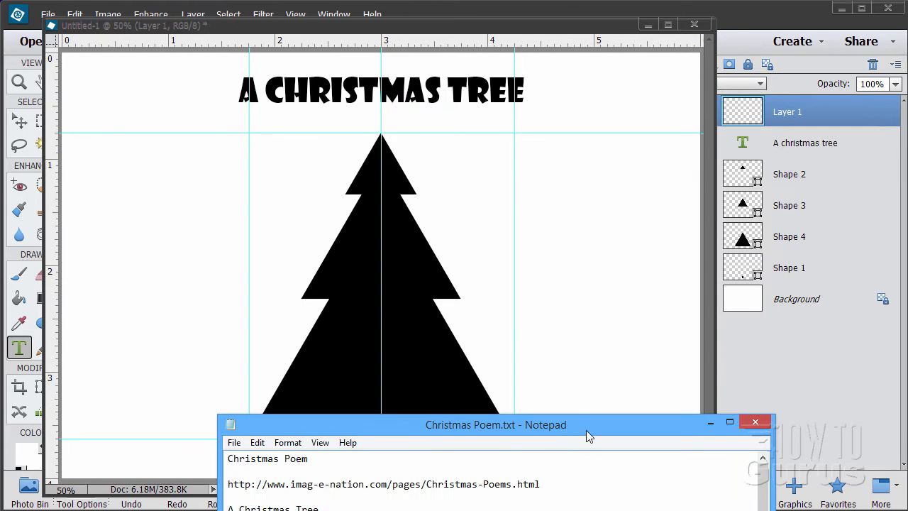
pyautogui.moveTo(586, 430); pyautogui.dragTo(545, 211)
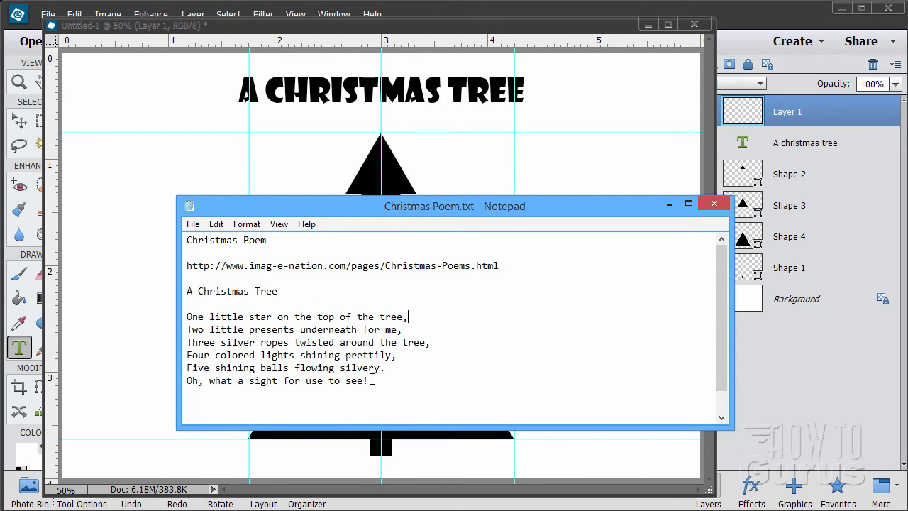
pyautogui.moveTo(370, 381); pyautogui.dragTo(210, 320)
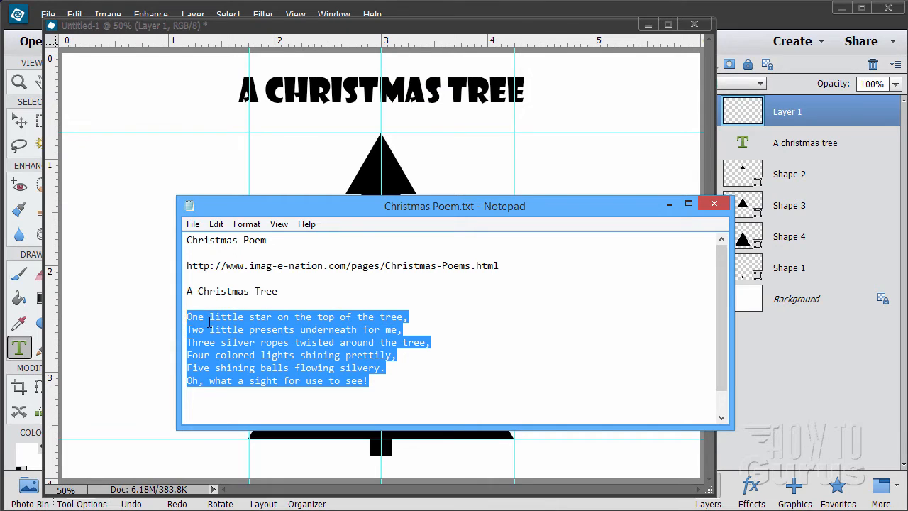
pyautogui.rightClick(263, 326)
pyautogui.click(294, 372)
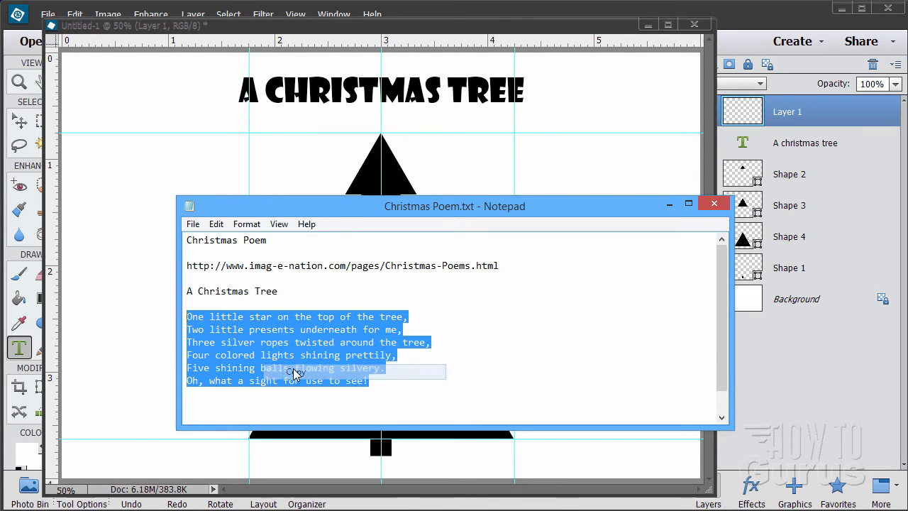
# - Return to the card document in Photoshop Elements and paste the copied poem as white text starting just below the tree's tip
pyautogui.moveTo(544, 206); pyautogui.dragTo(518, 391)
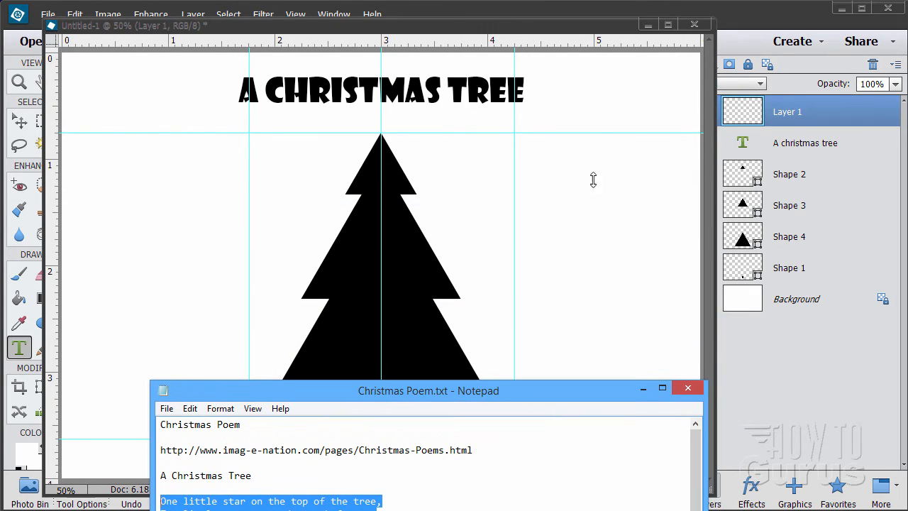
pyautogui.click(558, 32)
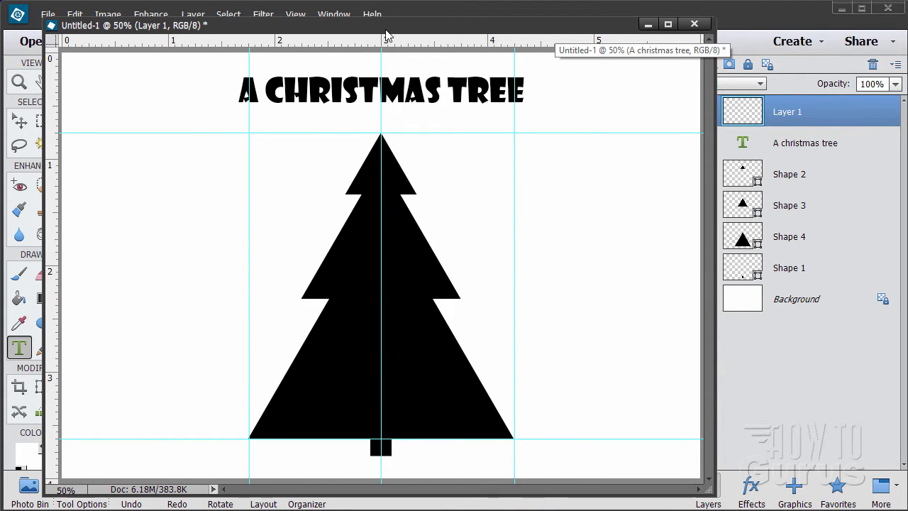
pyautogui.moveTo(417, 29); pyautogui.dragTo(884, 51)
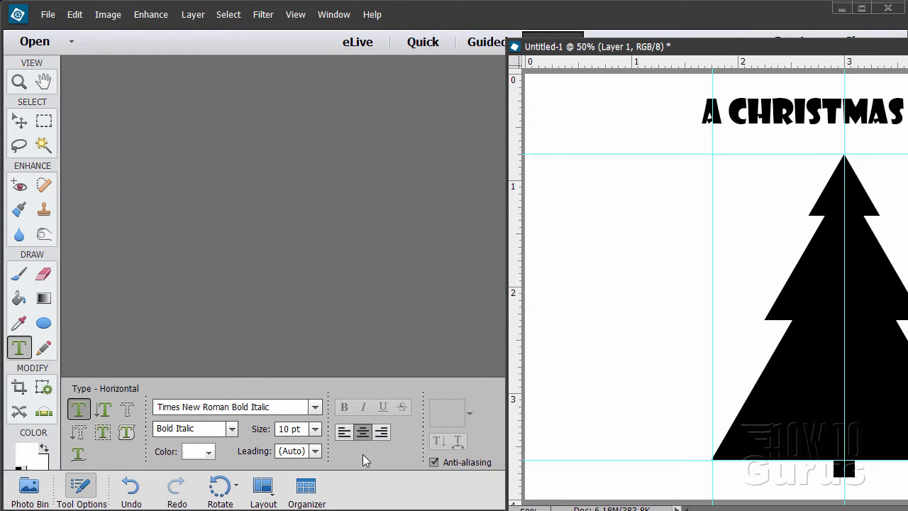
pyautogui.moveTo(713, 52); pyautogui.dragTo(287, 19)
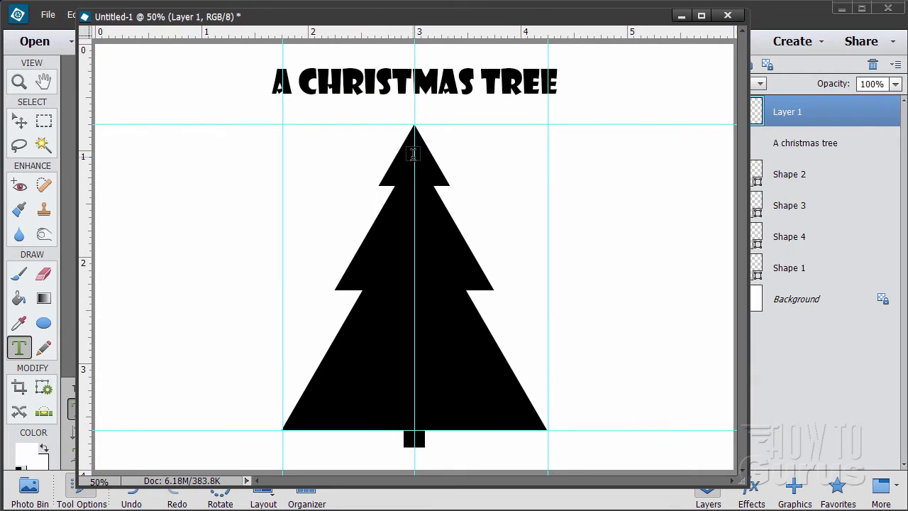
pyautogui.click(415, 153)
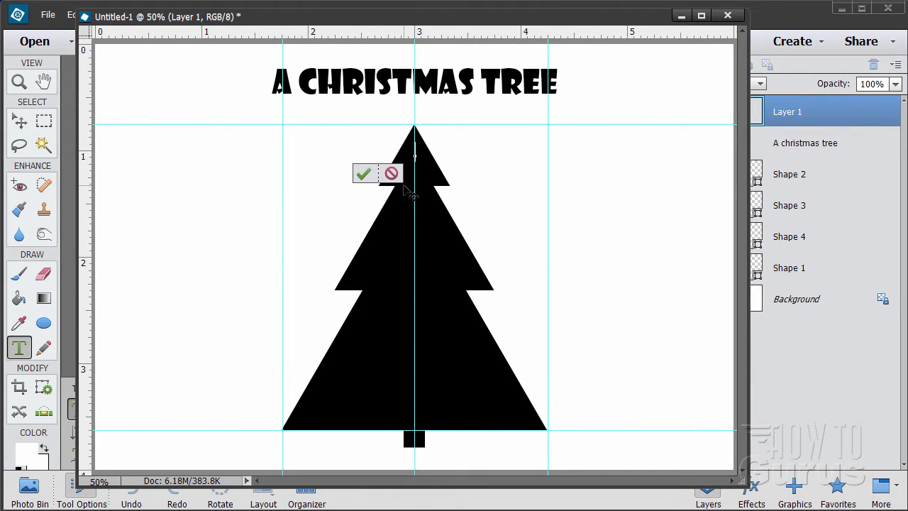
pyautogui.hotkey('ctrl', 'v')
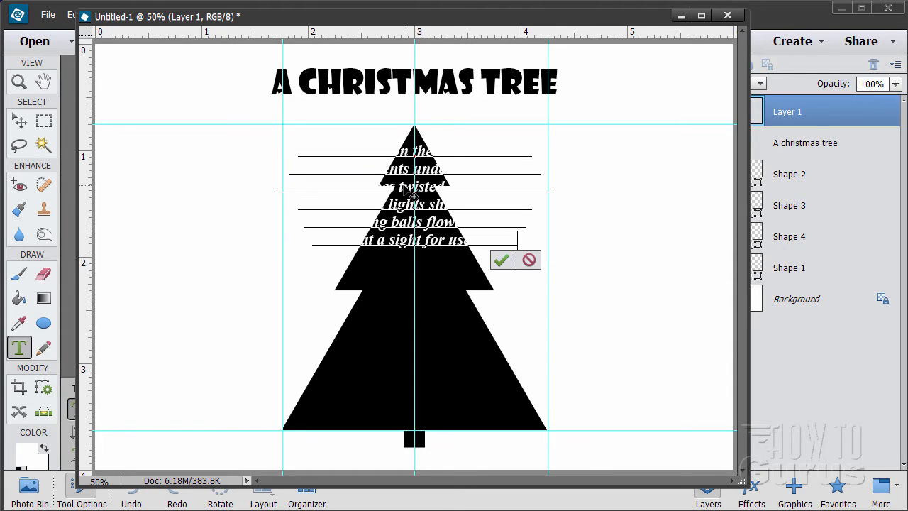
pyautogui.click(501, 260)
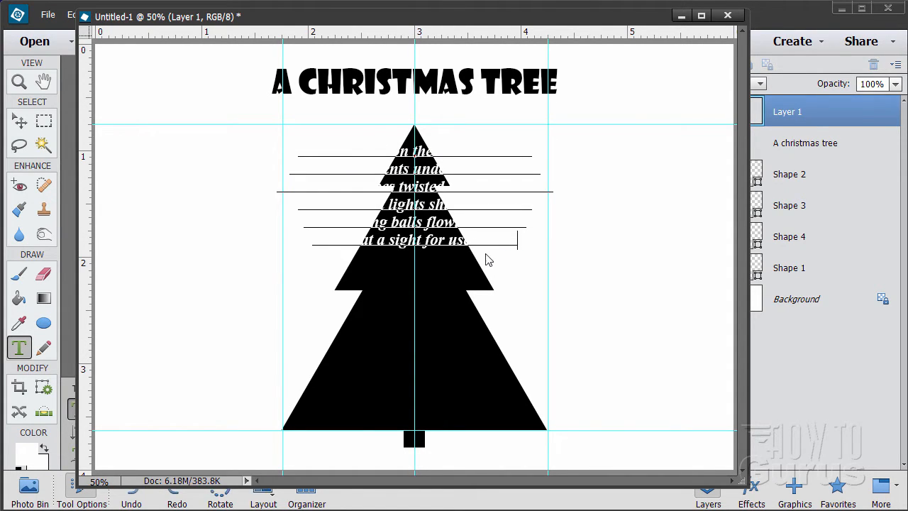
# - Add a black outside stroke of 1 px at 100% opacity to the poem's text layer
pyautogui.press('v')
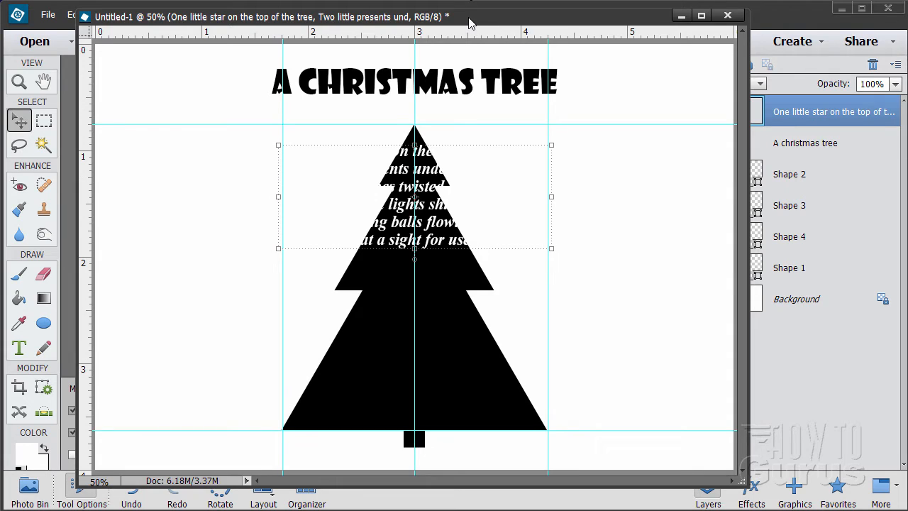
pyautogui.moveTo(468, 23); pyautogui.dragTo(461, 51)
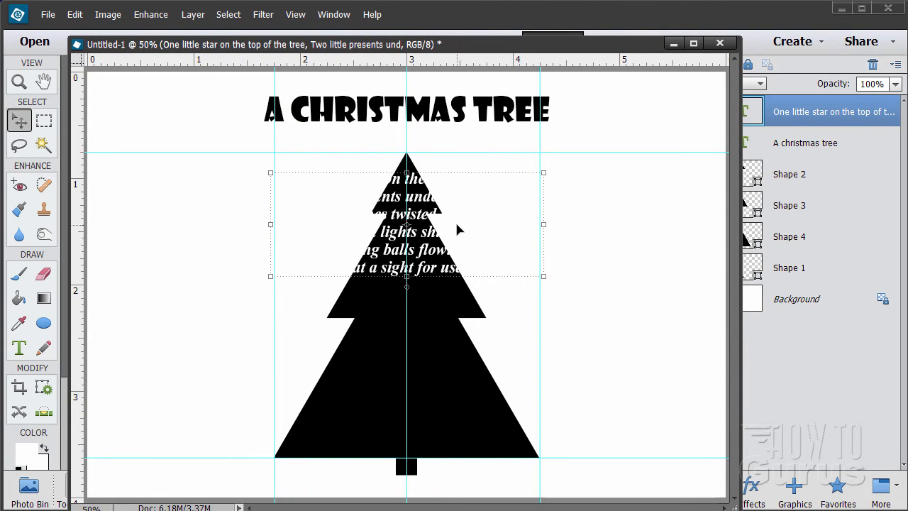
pyautogui.click(191, 16)
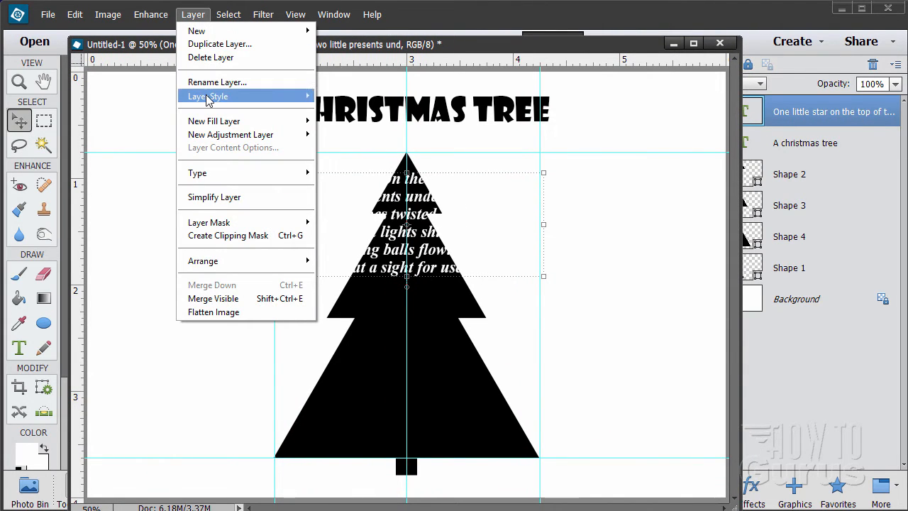
pyautogui.moveTo(239, 96)
pyautogui.click(342, 97)
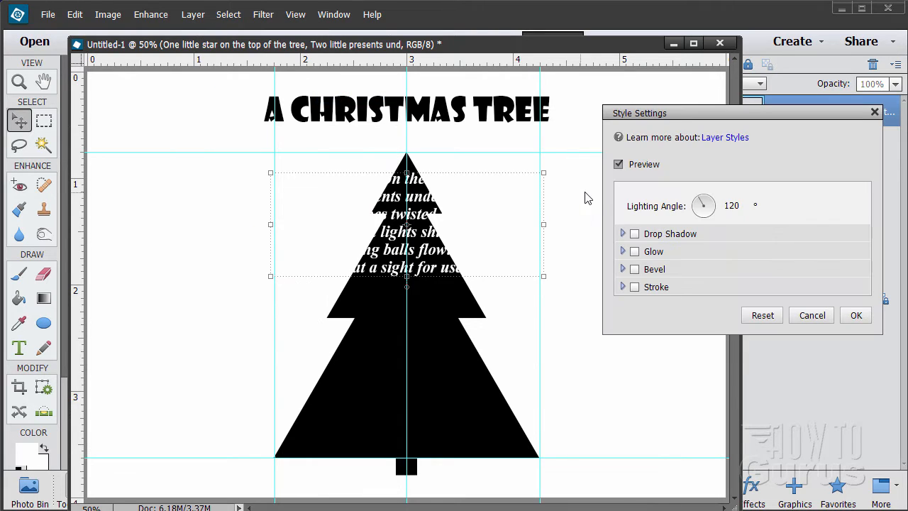
pyautogui.click(635, 288)
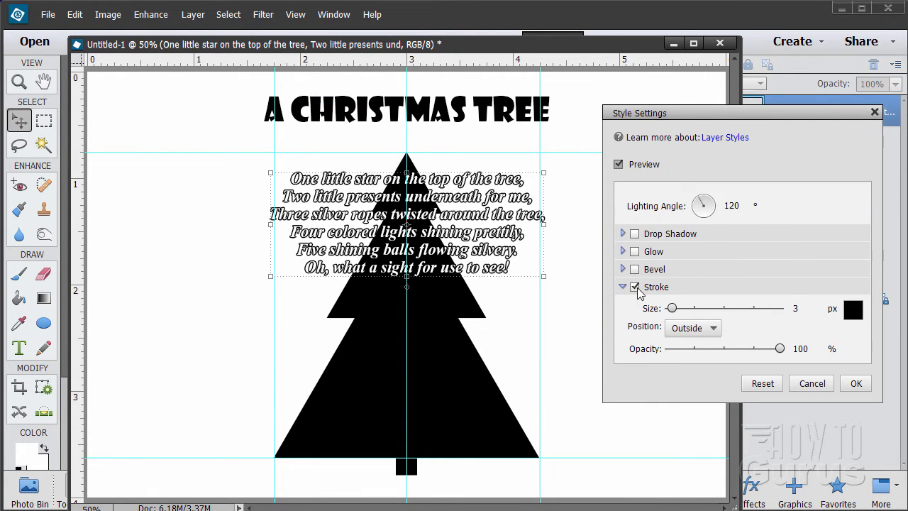
pyautogui.moveTo(670, 312); pyautogui.dragTo(672, 315)
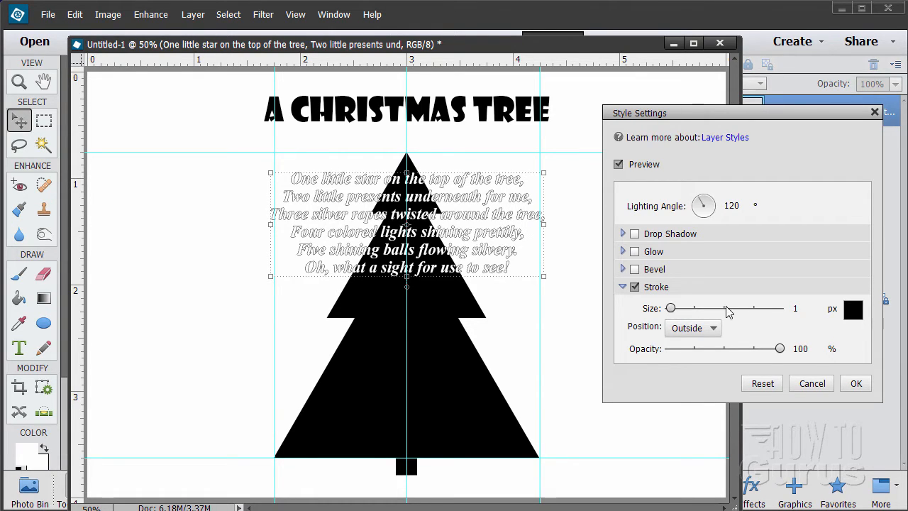
pyautogui.click(854, 384)
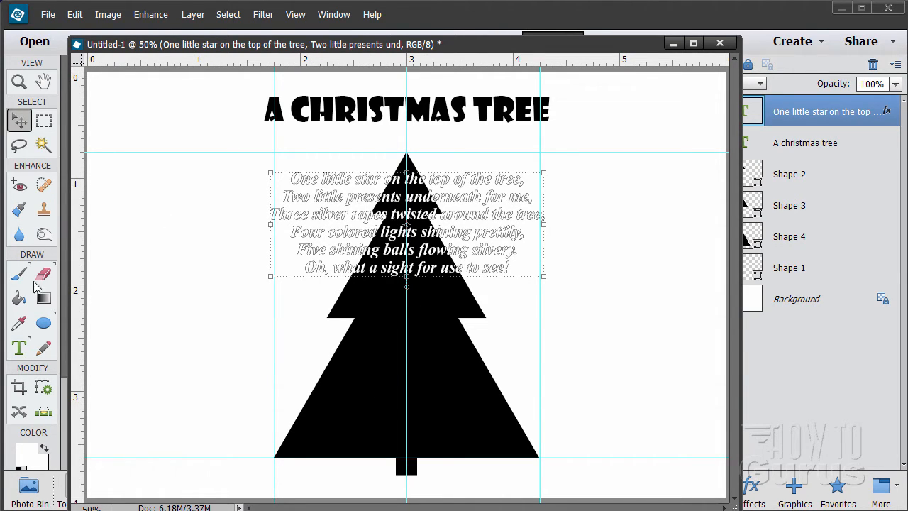
# - Break the poem's first line into "One", "little", "star", "on the top" and "of the tree," to fit the tree
pyautogui.click(21, 349)
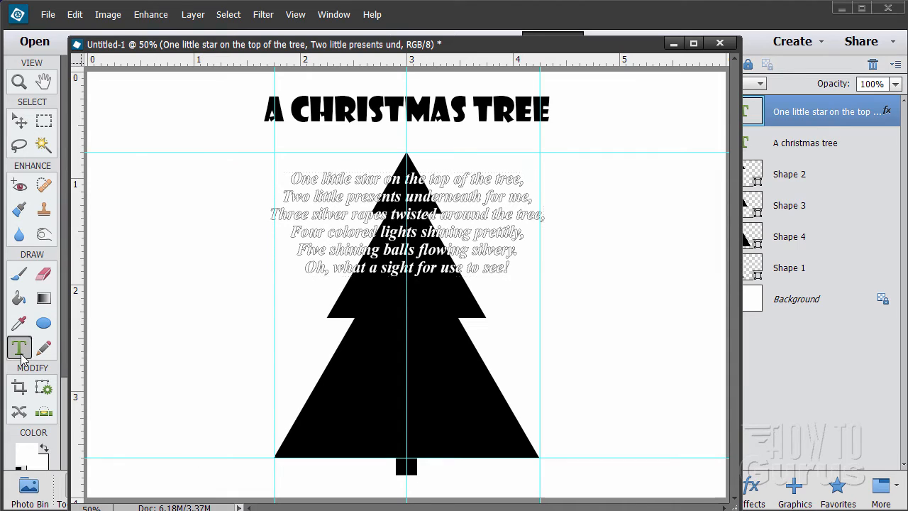
pyautogui.click(323, 176)
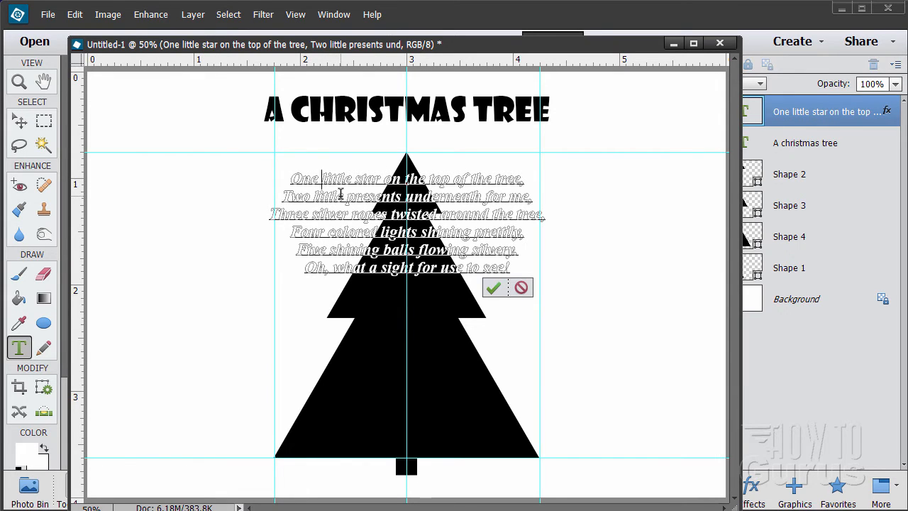
pyautogui.press('Return')
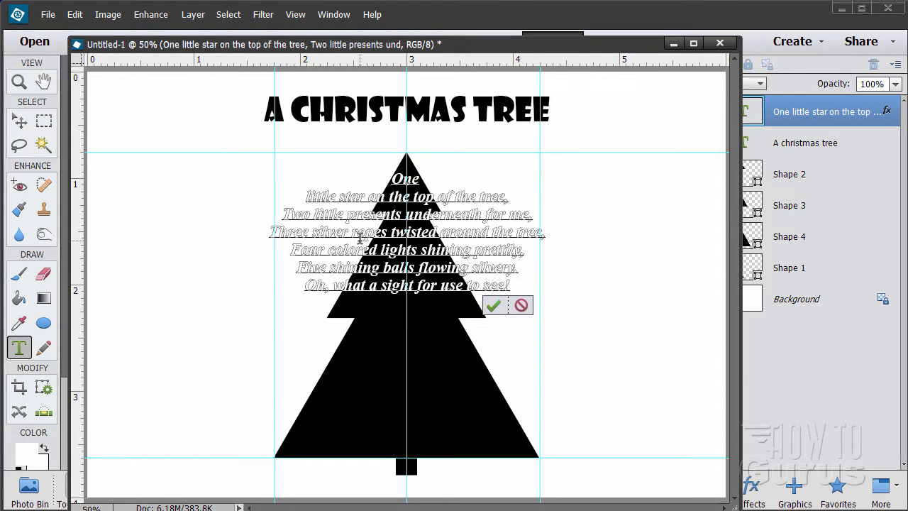
pyautogui.press('Return')
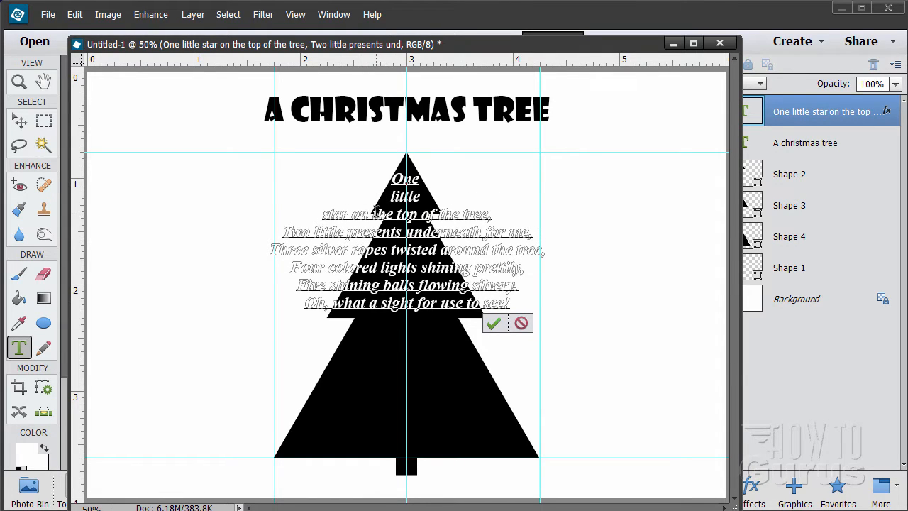
pyautogui.click(373, 214)
pyautogui.press('Return')
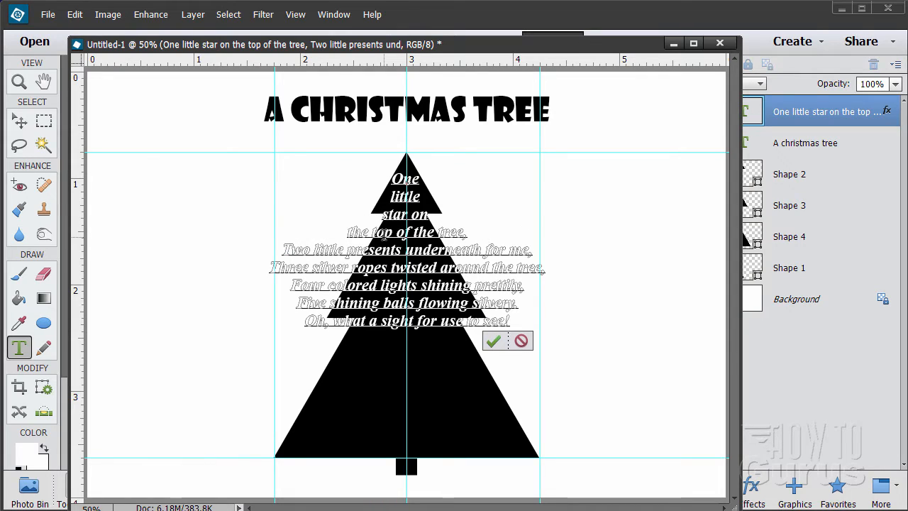
pyautogui.click(416, 215)
pyautogui.press('Return')
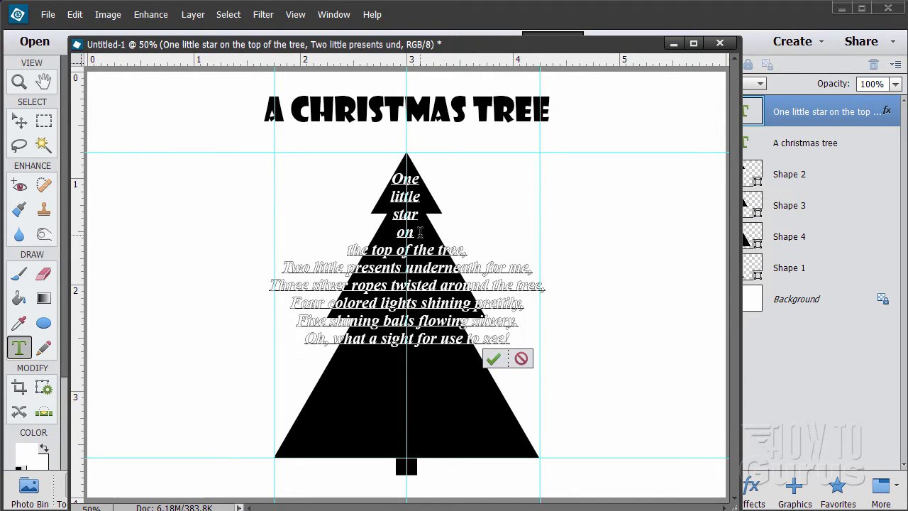
pyautogui.press('BackSpace')
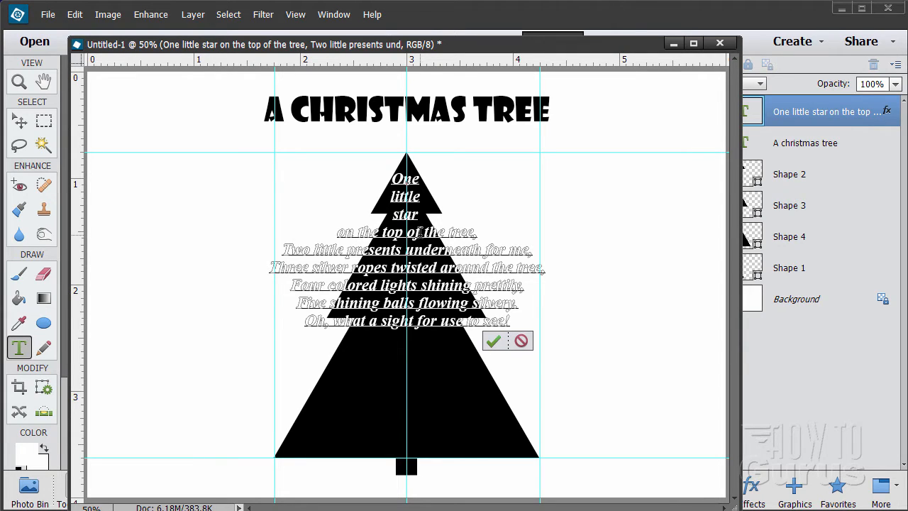
pyautogui.press('Return')
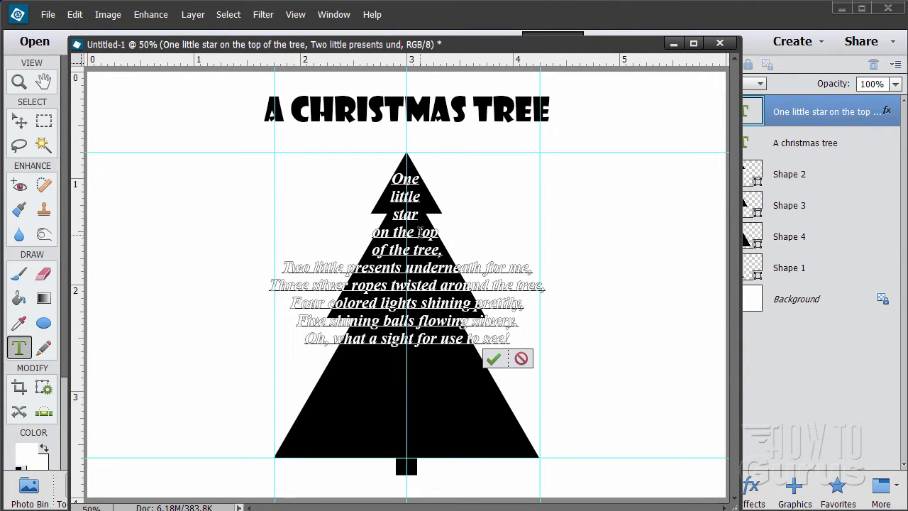
# - Break the second and third poem lines after "presents", "ropes" and "around" so they fit the tree
pyautogui.press('Return')
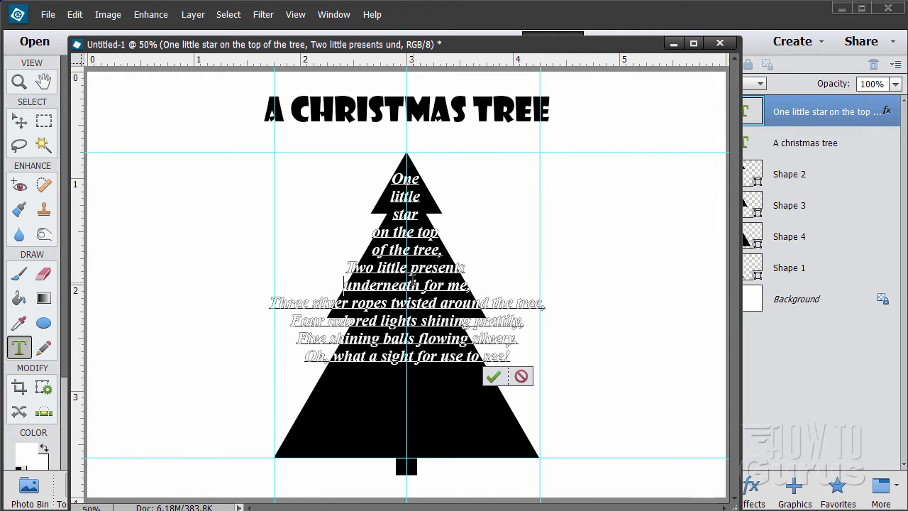
pyautogui.click(391, 304)
pyautogui.press('Return')
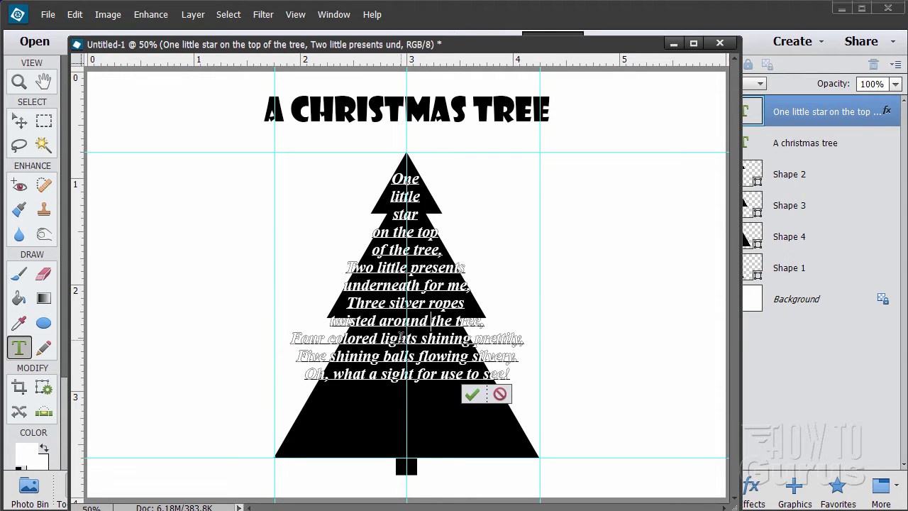
pyautogui.press('Return')
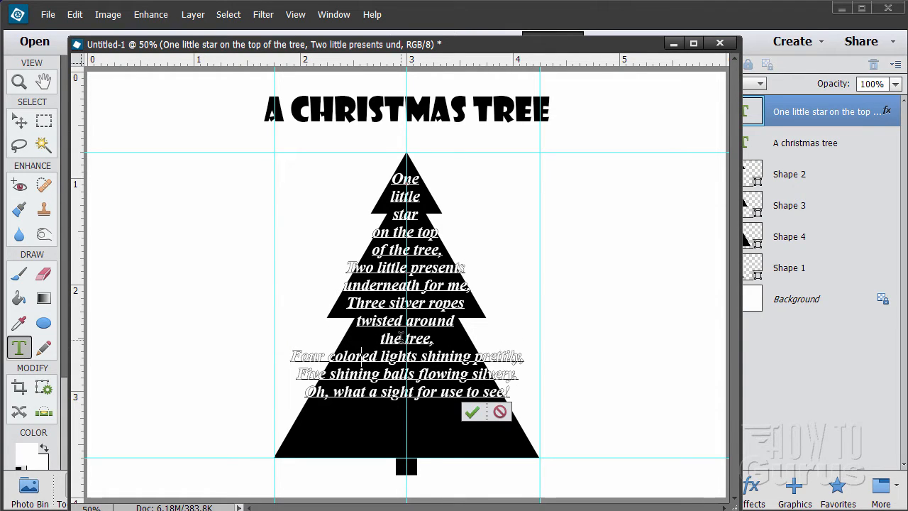
# - Join "Four colored lights shining prettily," onto the line "the tree," and break it after "colored"
pyautogui.press('Left')
pyautogui.press('Left')
pyautogui.press('Left')
pyautogui.press('Left')
pyautogui.press('Left')
pyautogui.press('Left')
pyautogui.press('Left')
pyautogui.press('Left')
pyautogui.press('Left')
pyautogui.press('BackSpace')
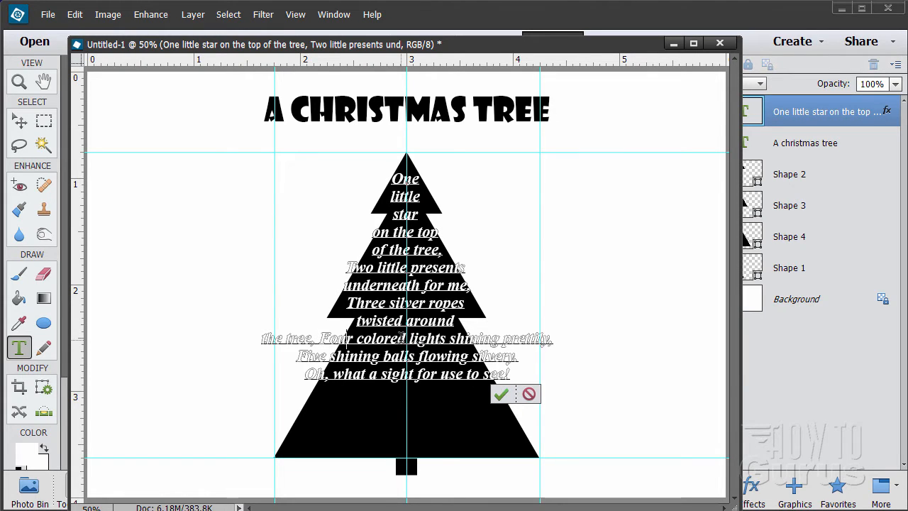
pyautogui.press('Right')
pyautogui.press('Right')
pyautogui.press('Right')
pyautogui.press('Right')
pyautogui.press('Right')
pyautogui.press('Right')
pyautogui.press('Right')
pyautogui.press('Right')
pyautogui.press('Right')
pyautogui.press('Right')
pyautogui.press('Return')
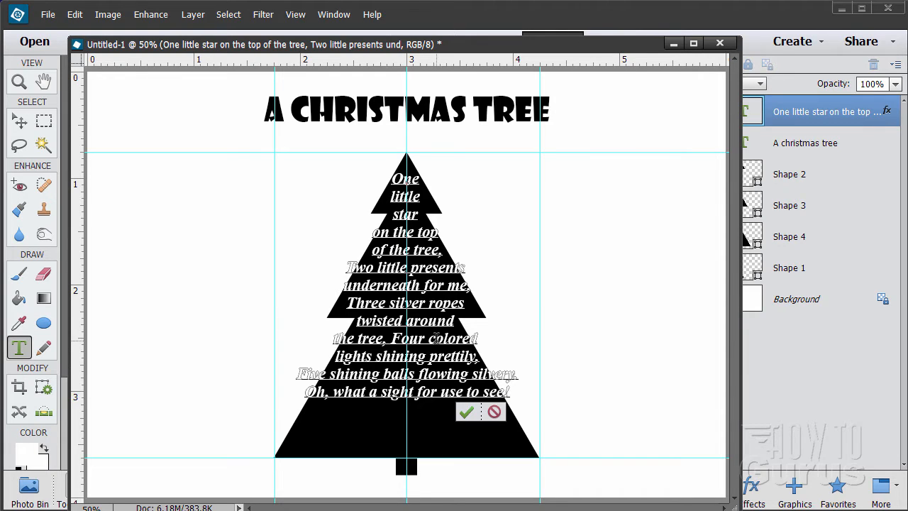
# - Move the word "colored" down to the start of the line "lights shining prettily,"
pyautogui.press('Left')
pyautogui.press('Left')
pyautogui.press('Left')
pyautogui.press('Left')
pyautogui.press('Left')
pyautogui.press('Left')
pyautogui.press('Left')
pyautogui.press('Left')
pyautogui.press('Return')
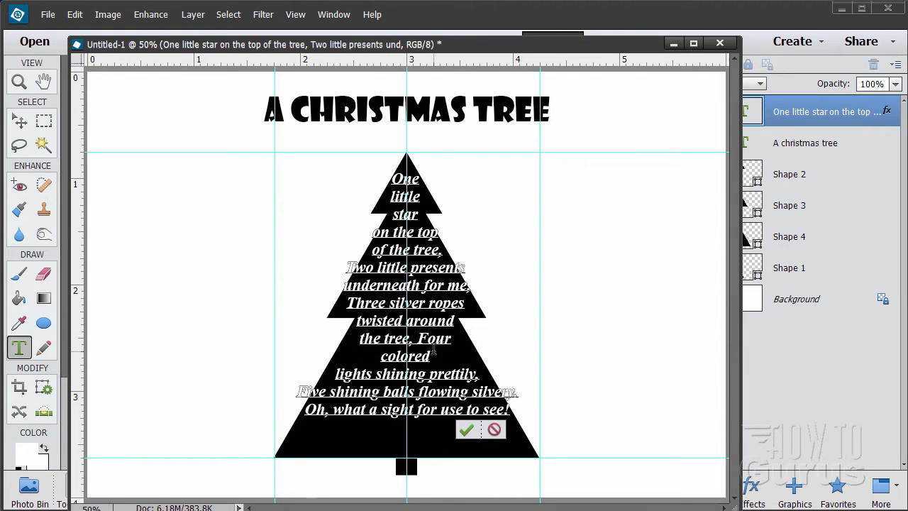
pyautogui.press('Delete')
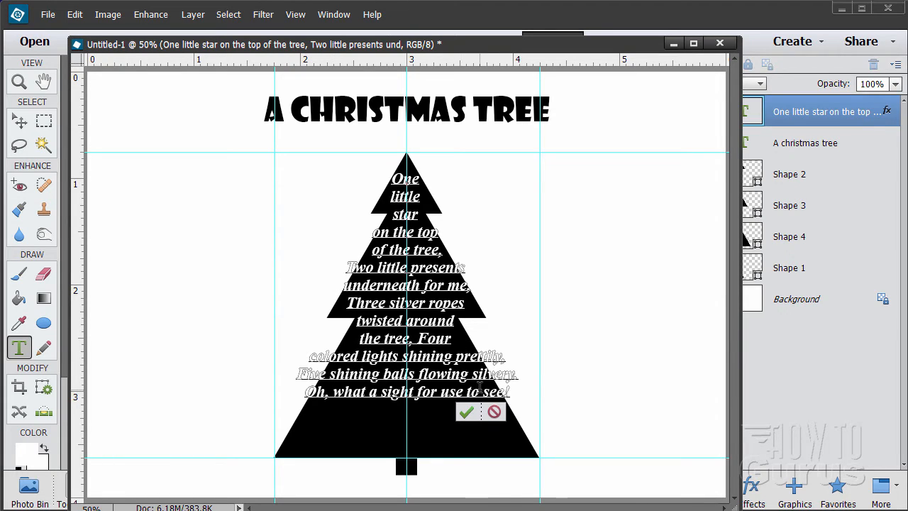
# - Break the line after "shining", join "prettily," with "Five shining balls", and move "flowing silvery." onto its own line
pyautogui.press('Return')
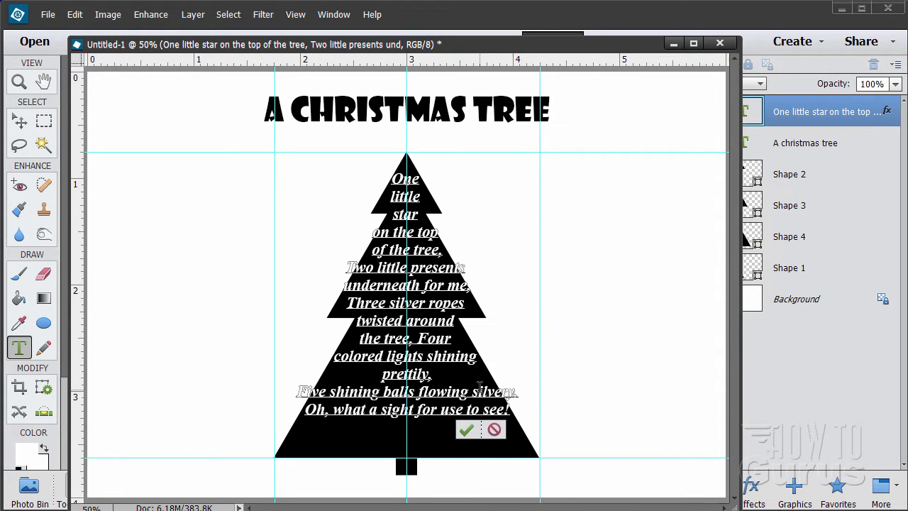
pyautogui.press('Left')
pyautogui.press('Left')
pyautogui.press('Left')
pyautogui.press('Left')
pyautogui.press('Left')
pyautogui.press('Left')
pyautogui.press('BackSpace')
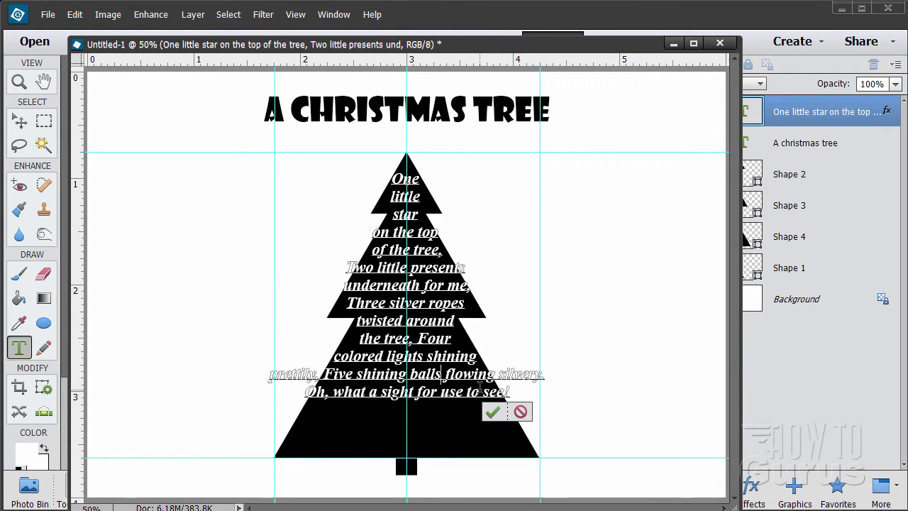
pyautogui.press('Return')
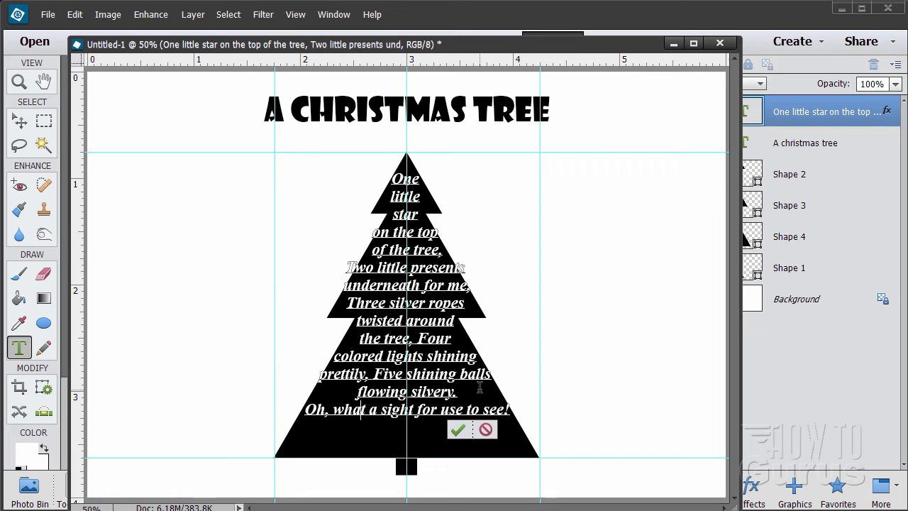
# - Join the poem's last line onto "flowing silvery." and break it after "Oh, what"
pyautogui.press('Left')
pyautogui.press('Left')
pyautogui.press('Left')
pyautogui.press('Left')
pyautogui.press('BackSpace')
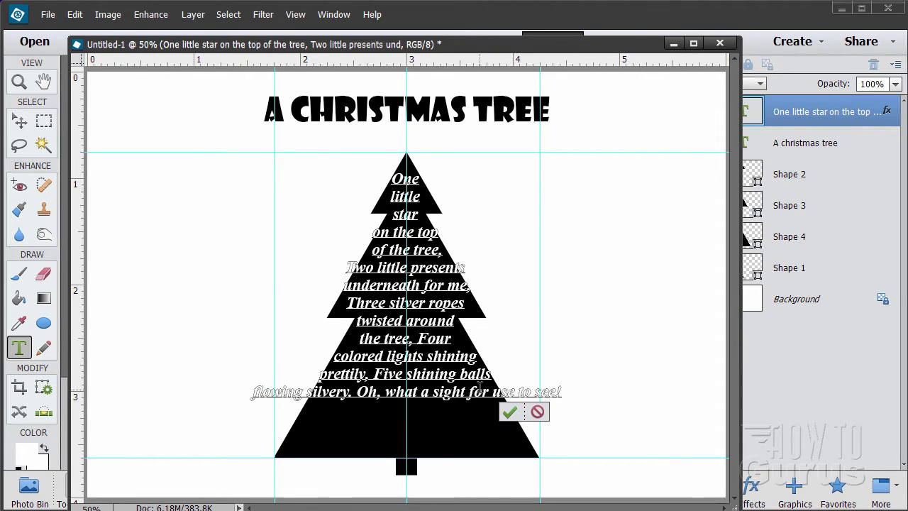
pyautogui.press('Return')
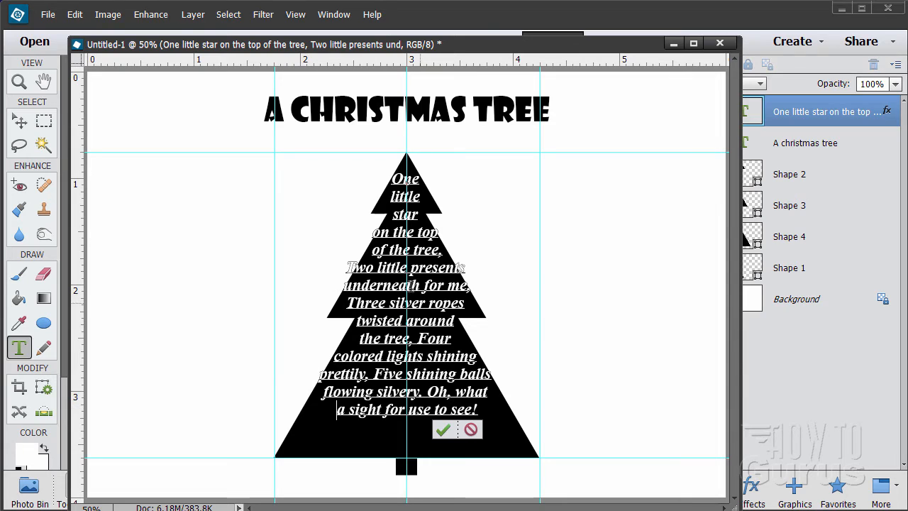
# - Rebreak the poem's middle into the lines "Two little", "presents underneath" and "for me, Three silver"
pyautogui.press('Return')
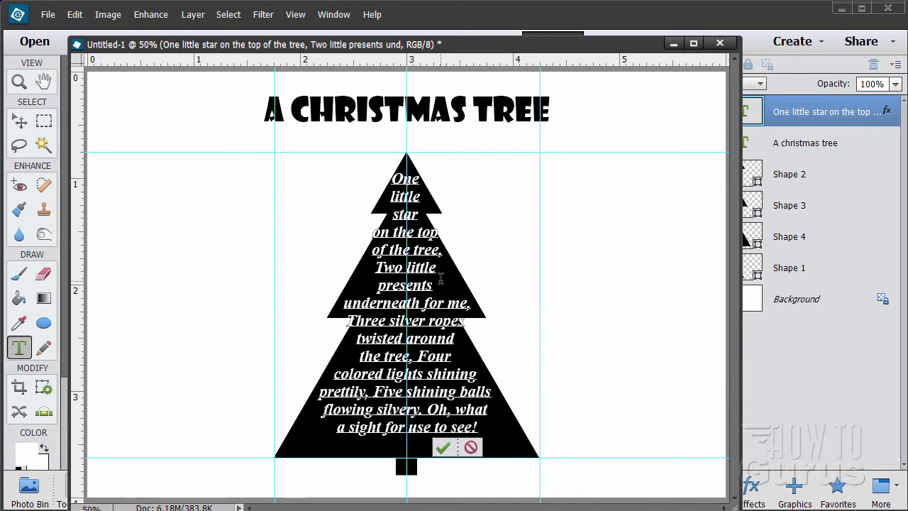
pyautogui.press('BackSpace')
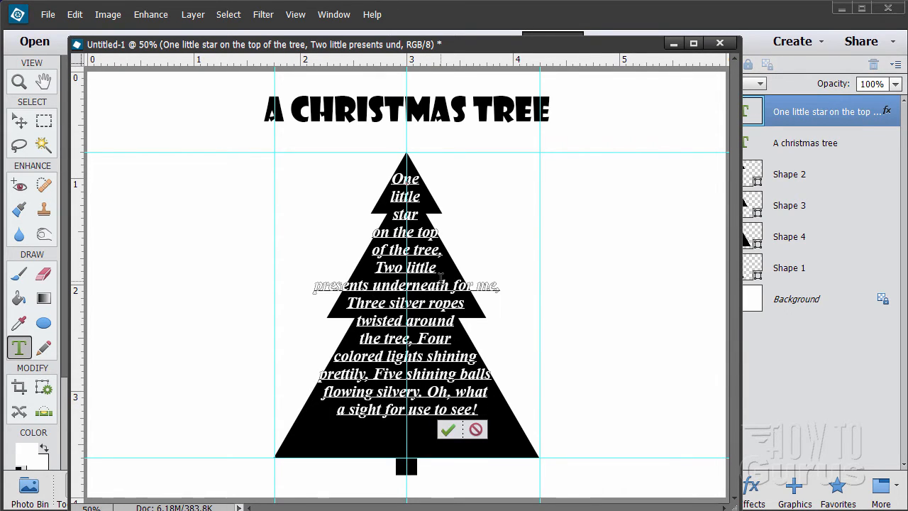
pyautogui.press('BackSpace')
pyautogui.press('Return')
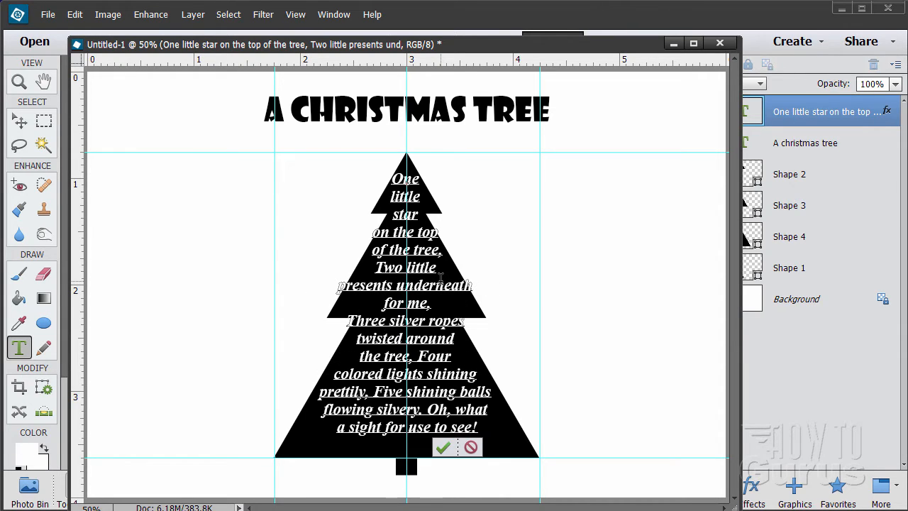
pyautogui.press('Delete')
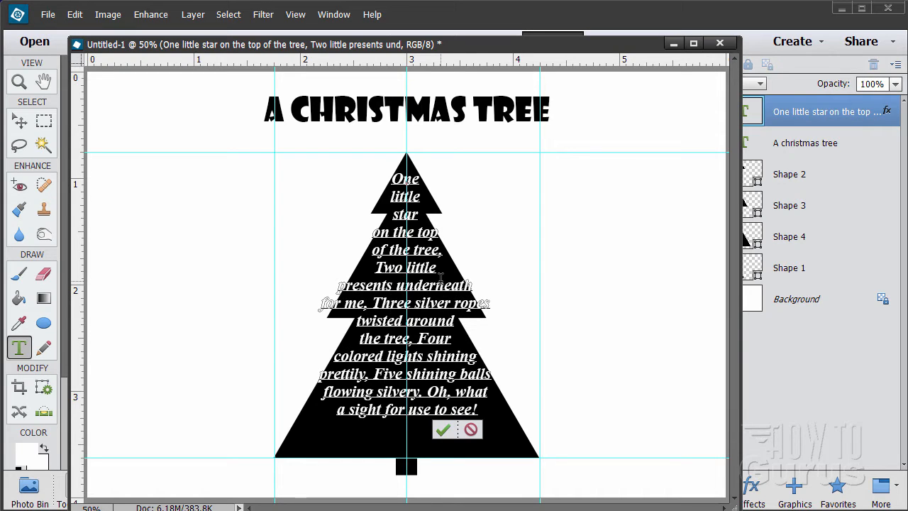
pyautogui.press('Return')
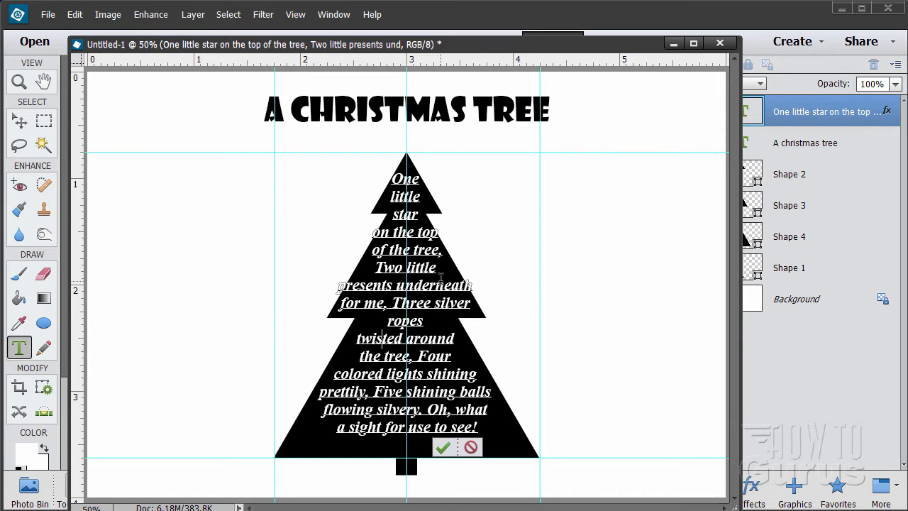
# - Rebreak the following text into the lines "ropes twisted" and "around the tree,", with "Four" starting a new line
pyautogui.press('BackSpace')
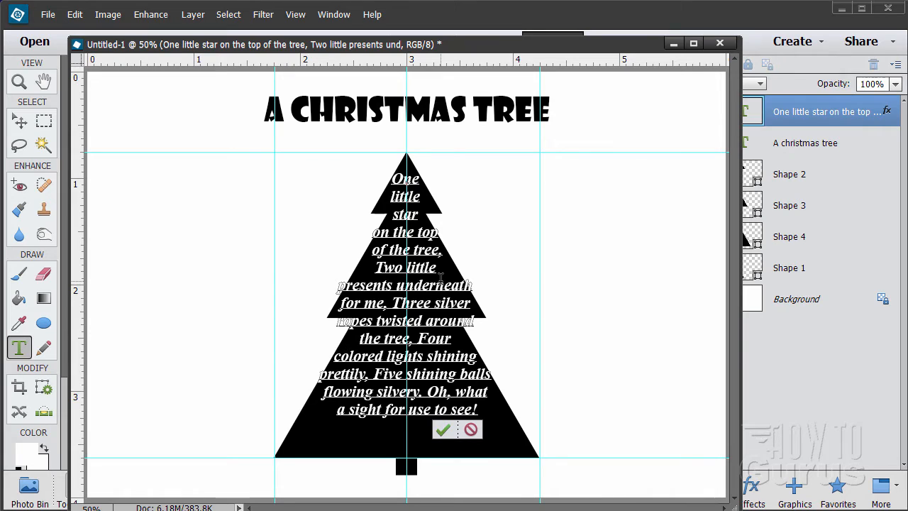
pyautogui.press('Right')
pyautogui.press('Right')
pyautogui.press('Right')
pyautogui.press('Right')
pyautogui.press('Right')
pyautogui.press('Right')
pyautogui.press('Right')
pyautogui.press('Right')
pyautogui.press('Return')
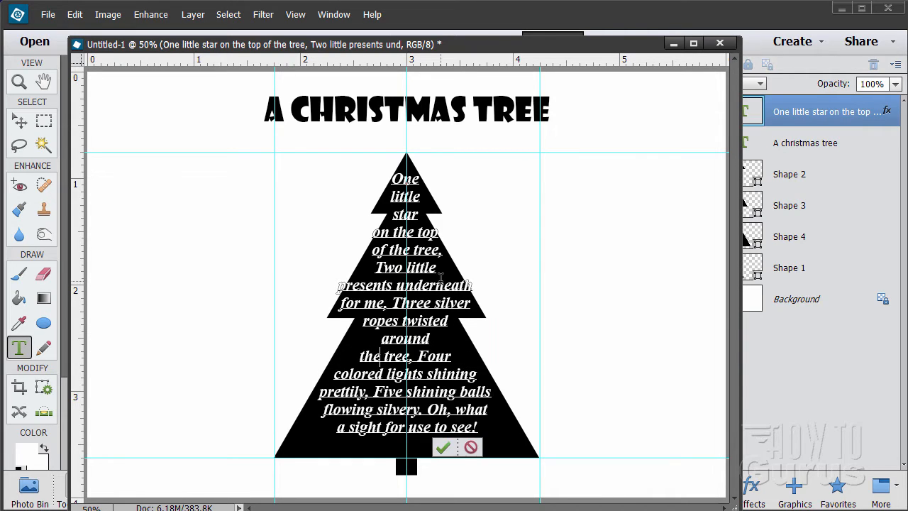
pyautogui.press('BackSpace')
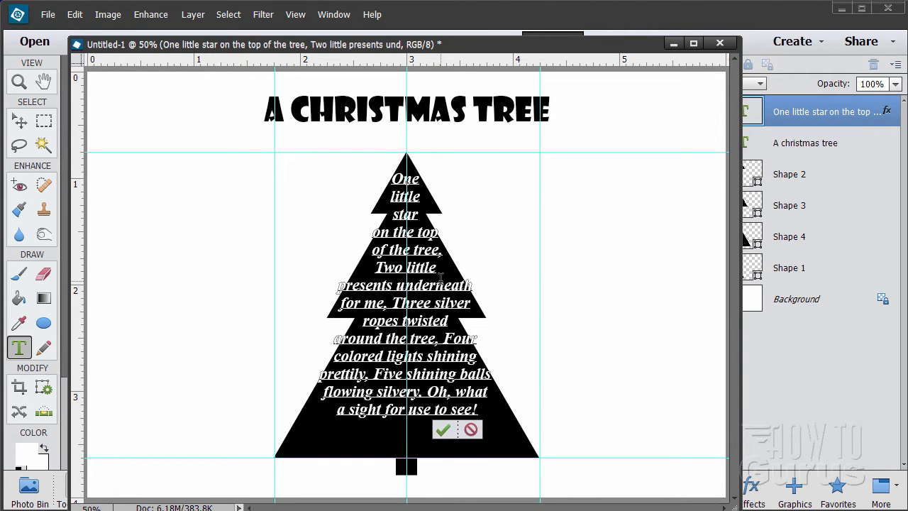
pyautogui.press('Return')
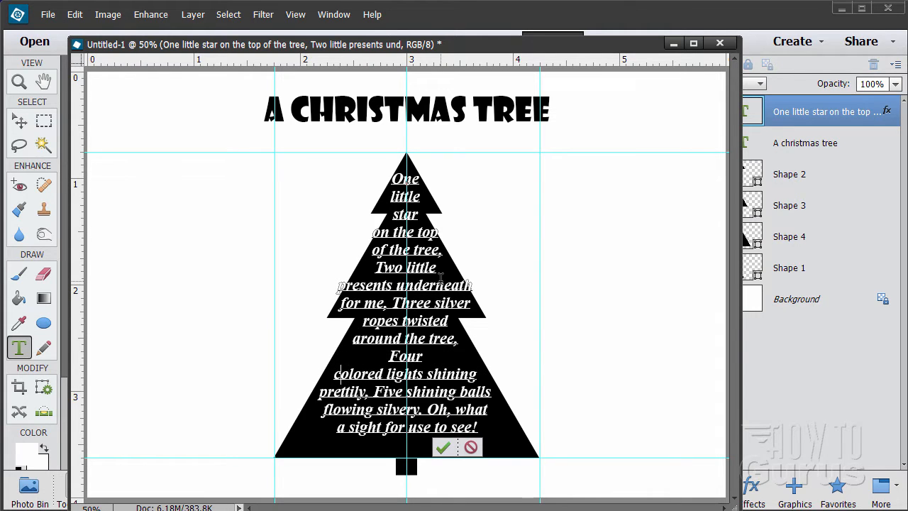
# - Form the poem lines "Four colored lights" and "shining prettily, Five" by rejoining and rebreaking the text
pyautogui.press('BackSpace')
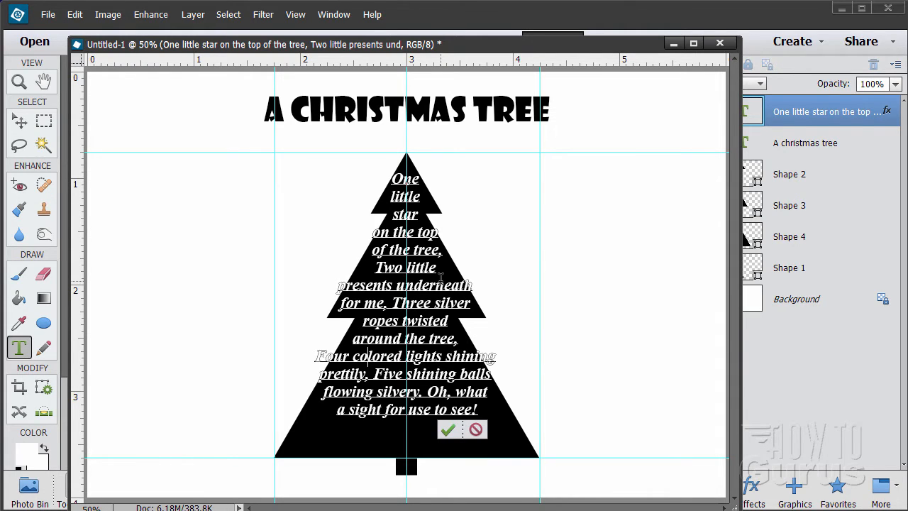
pyautogui.press('Return')
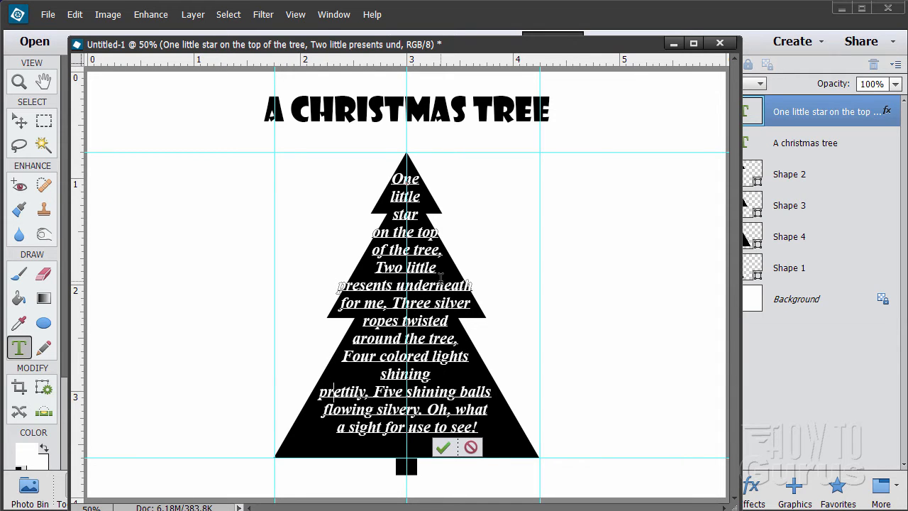
pyautogui.press('BackSpace')
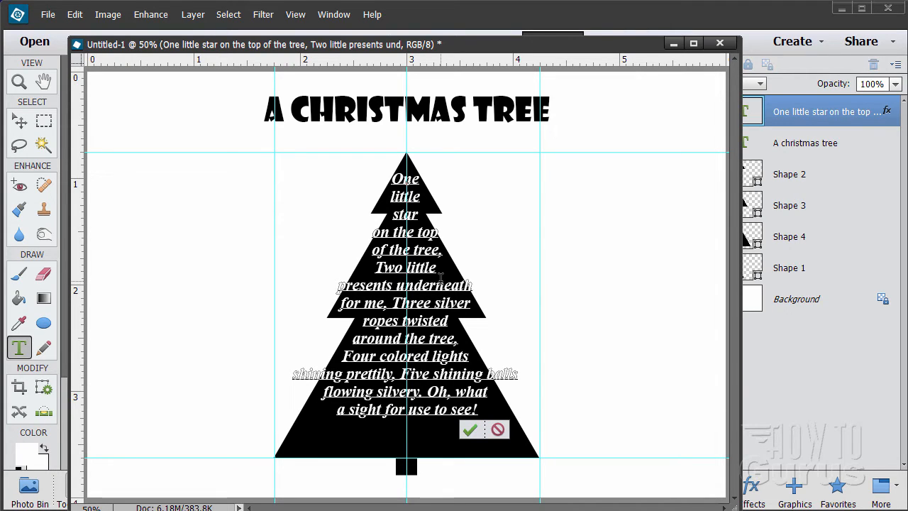
pyautogui.press('Return')
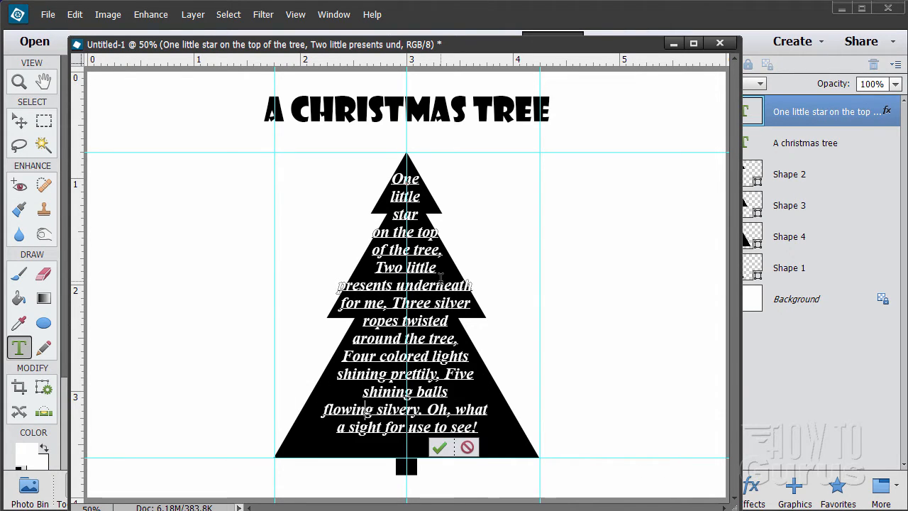
# - Rebreak the poem's ending into "shining balls flowing", "silvery." and "Oh, what a sight for use to see!", and commit the text
pyautogui.press('Left')
pyautogui.press('Left')
pyautogui.press('Left')
pyautogui.press('BackSpace')
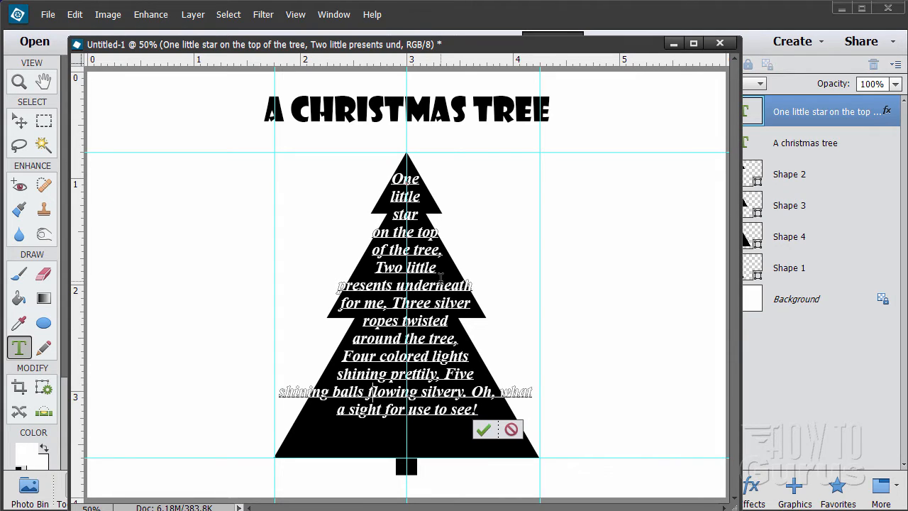
pyautogui.press('Return')
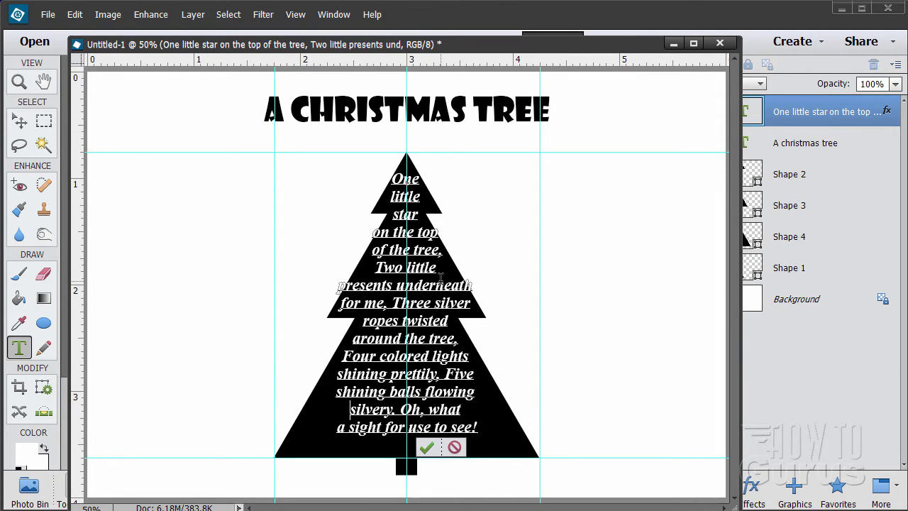
pyautogui.press('BackSpace')
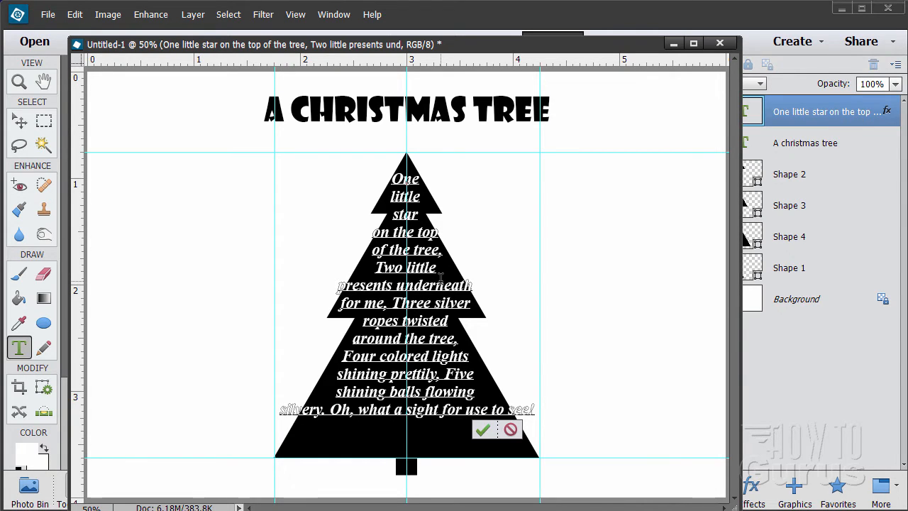
pyautogui.press('Return')
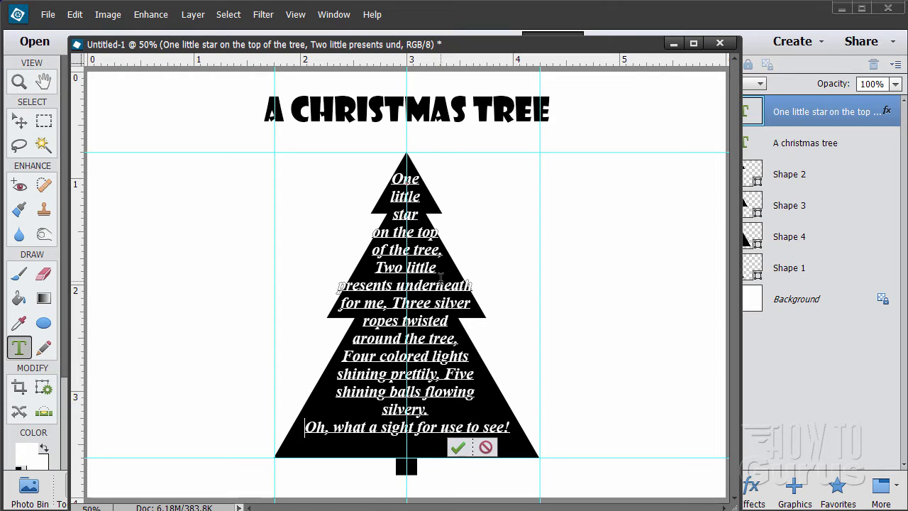
pyautogui.click(457, 447)
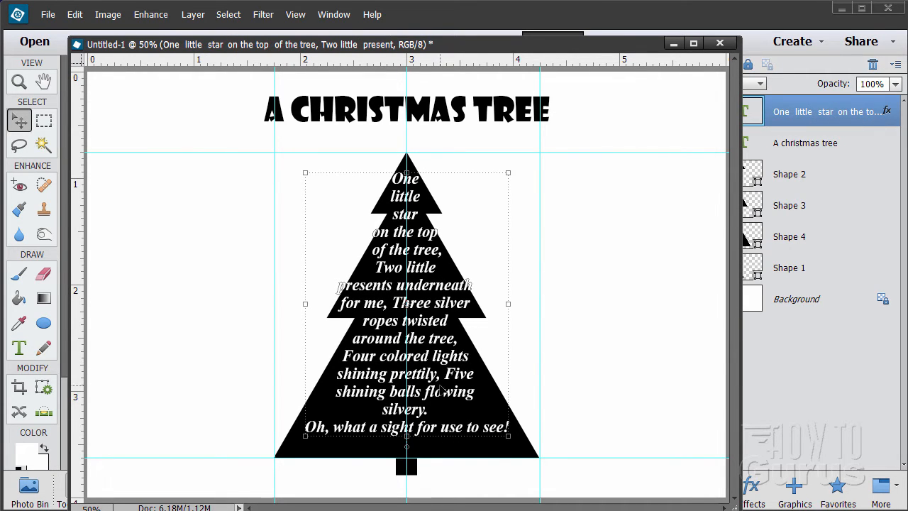
# - Reposition the poem in the tree and narrow it from both sides to about 1.65 inches wide
pyautogui.moveTo(436, 395); pyautogui.dragTo(433, 407)
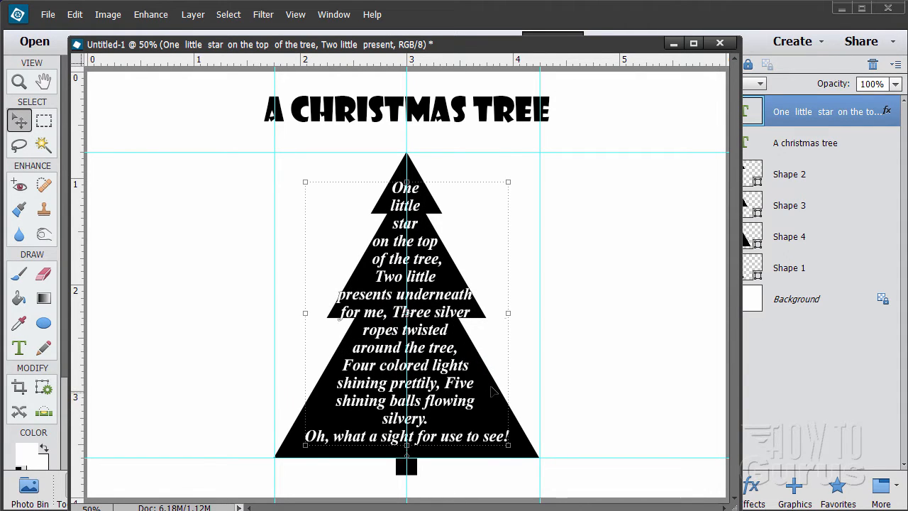
pyautogui.moveTo(511, 317)
pyautogui.mouseDown()
pyautogui.moveTo(496, 317)
pyautogui.moveTo(523, 315)
pyautogui.moveTo(504, 310)
pyautogui.mouseUp()
pyautogui.moveTo(428, 384); pyautogui.dragTo(431, 381)
pyautogui.moveTo(506, 310); pyautogui.dragTo(495, 310)
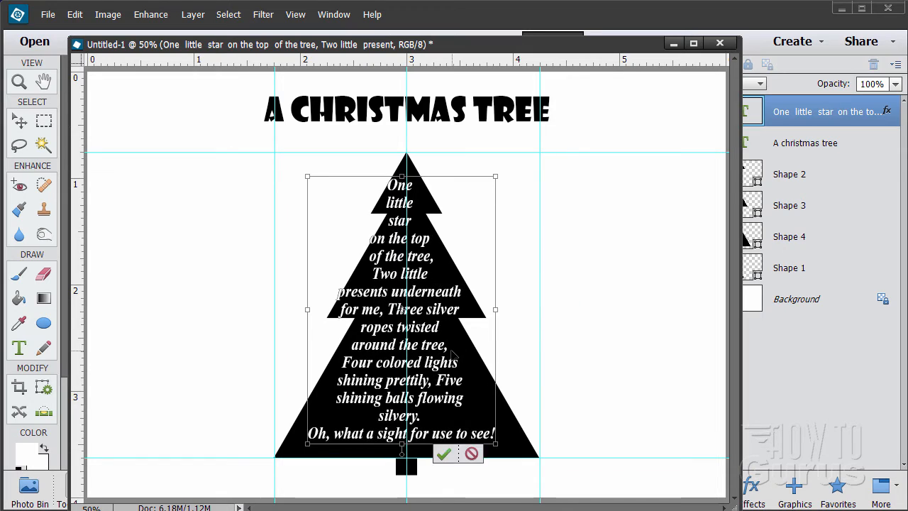
pyautogui.moveTo(454, 350); pyautogui.dragTo(462, 352)
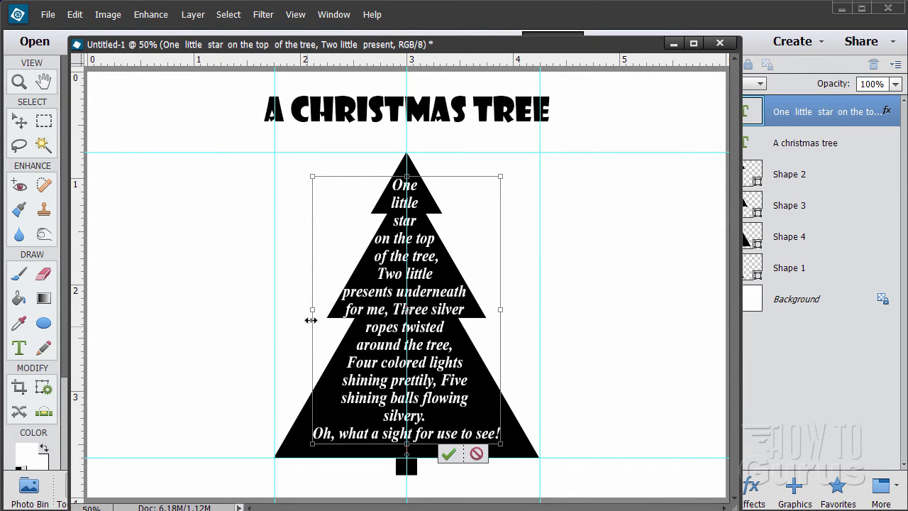
pyautogui.moveTo(313, 310); pyautogui.dragTo(321, 310)
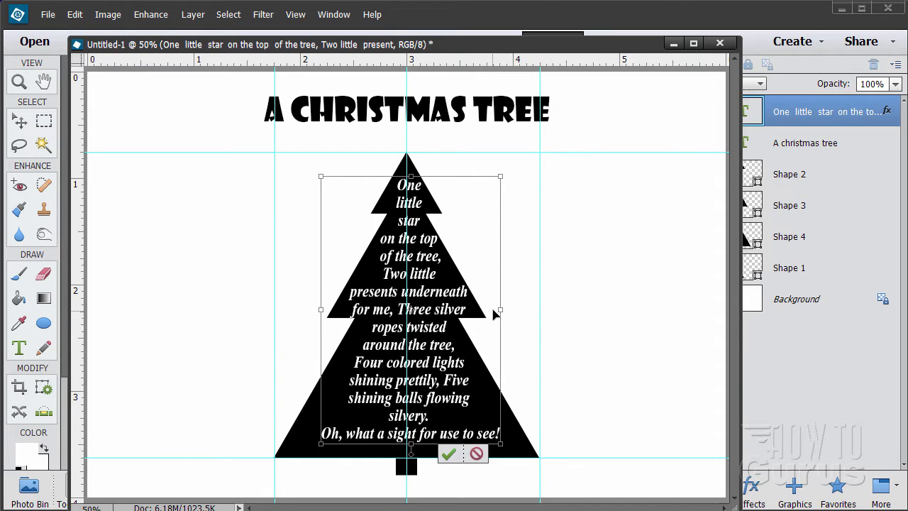
pyautogui.moveTo(501, 308); pyautogui.dragTo(494, 308)
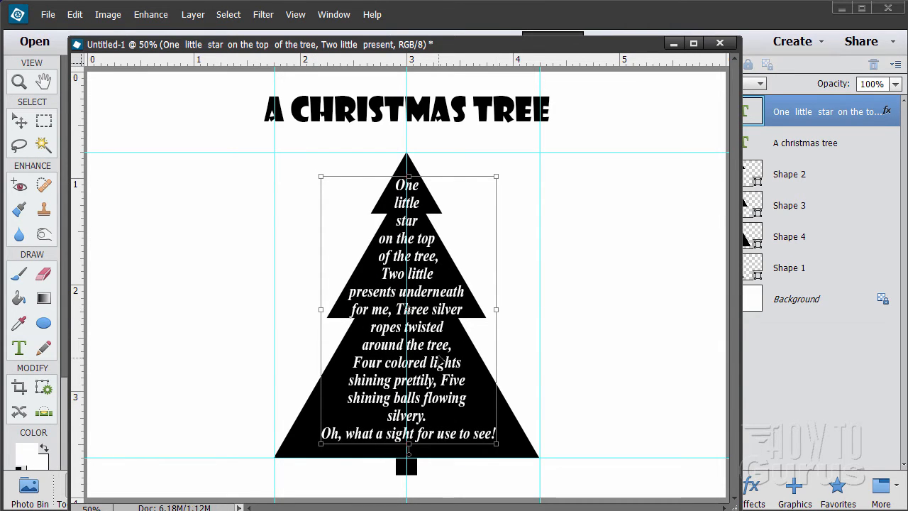
# - Center the narrowed poem on the tree's vertical guide, fine-tune its height inside the tree, and apply the transformation
pyautogui.moveTo(441, 361); pyautogui.dragTo(450, 354)
pyautogui.press('Left')
pyautogui.press('Left')
pyautogui.press('Left')
pyautogui.press('Left')
pyautogui.press('Left')
pyautogui.press('Left')
pyautogui.press('Left')
pyautogui.press('Left')
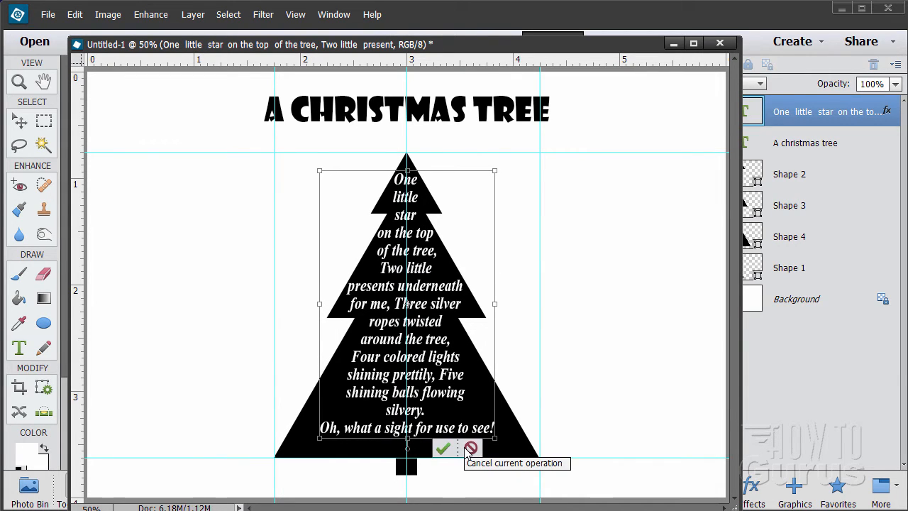
pyautogui.press('Down')
pyautogui.press('Down')
pyautogui.press('Down')
pyautogui.press('Down')
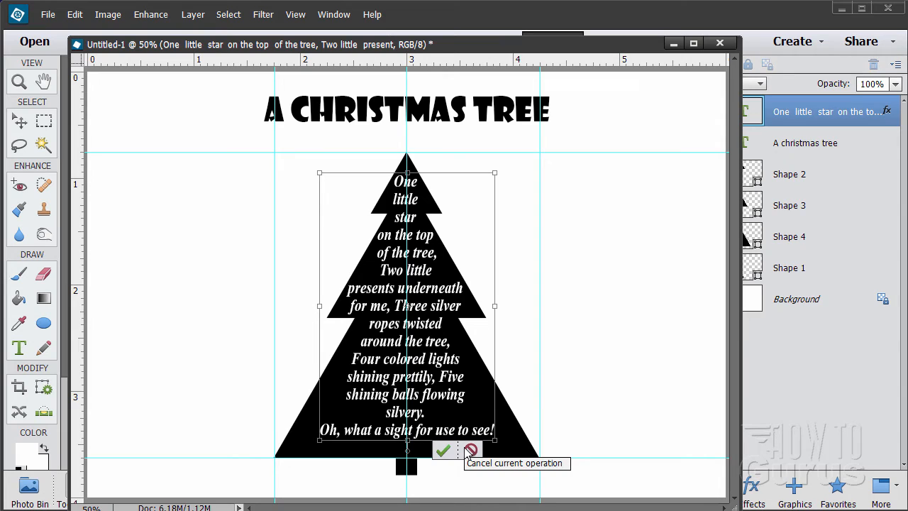
pyautogui.press('Down')
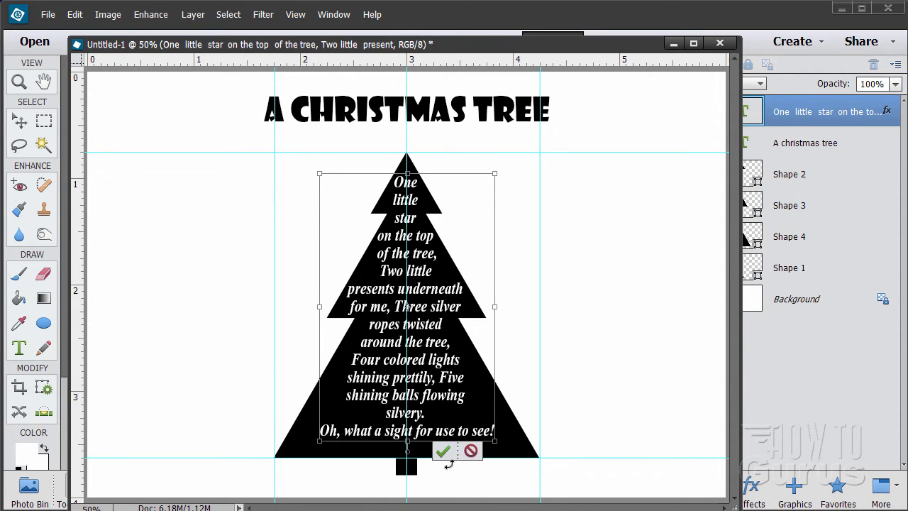
pyautogui.click(443, 451)
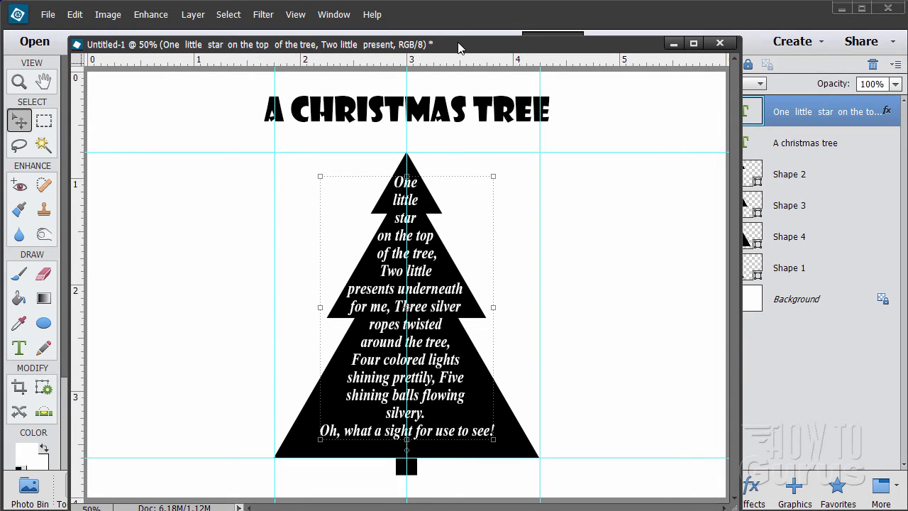
# - Replace the stroke in the poem layer's style with a drop shadow, keeping the default shadow settings
pyautogui.click(194, 15)
pyautogui.moveTo(220, 96)
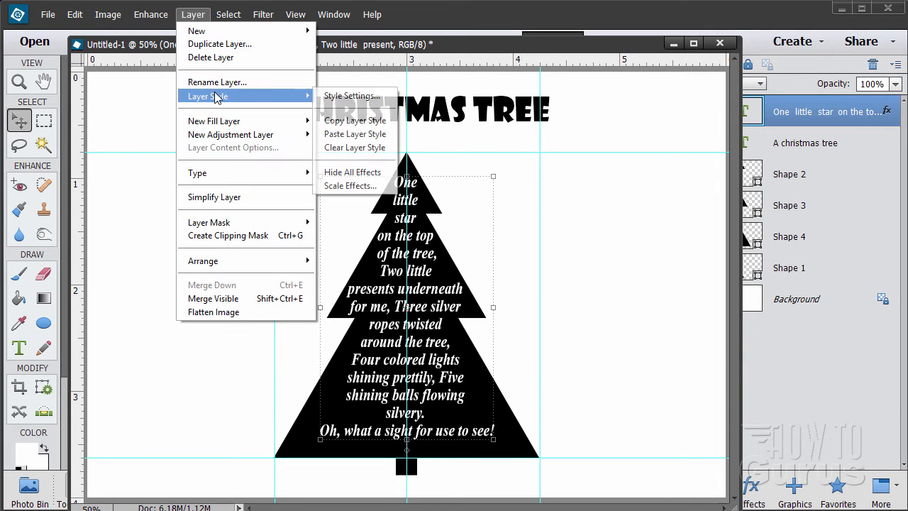
pyautogui.click(342, 98)
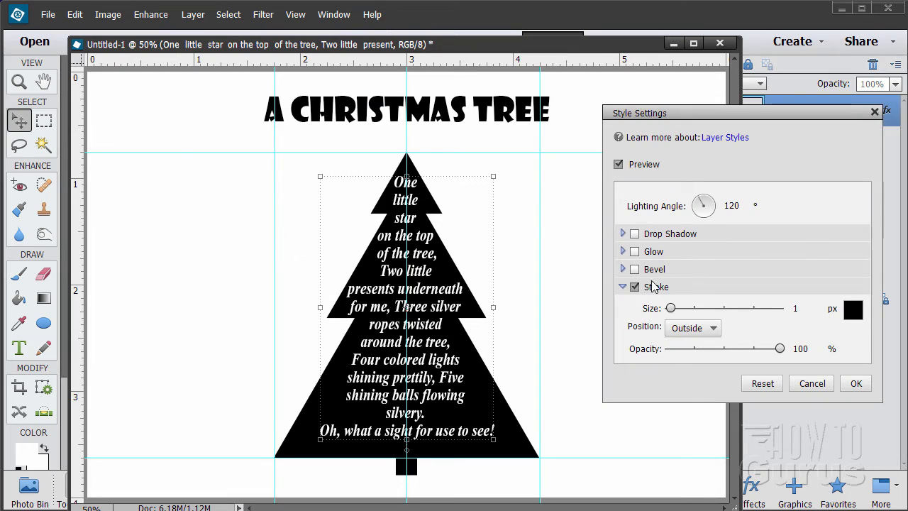
pyautogui.click(635, 287)
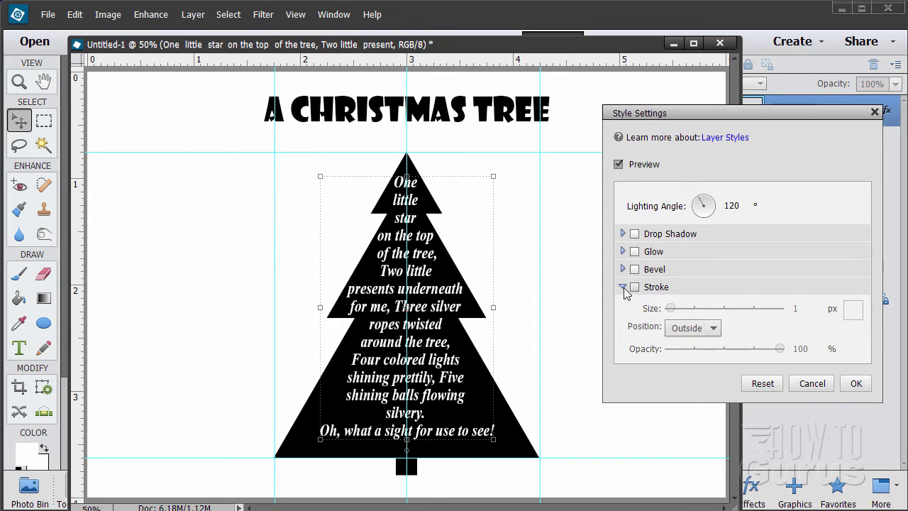
pyautogui.click(635, 234)
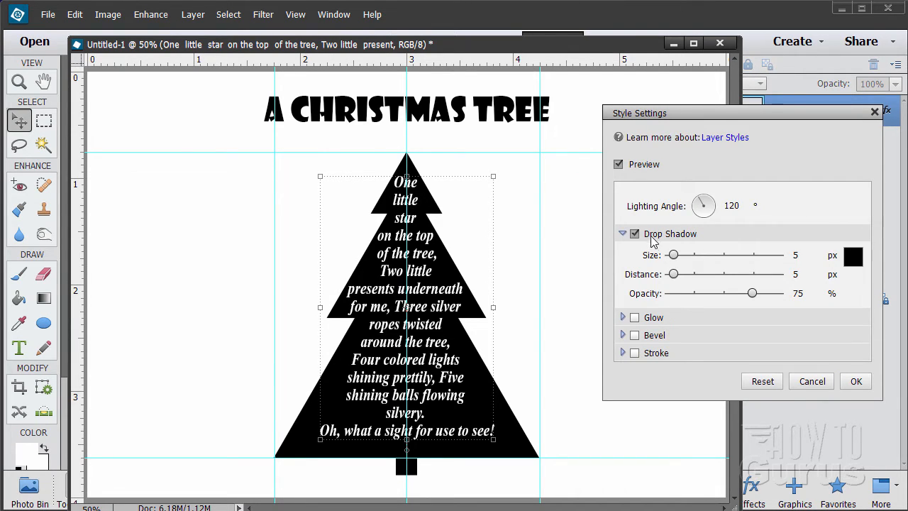
pyautogui.click(625, 235)
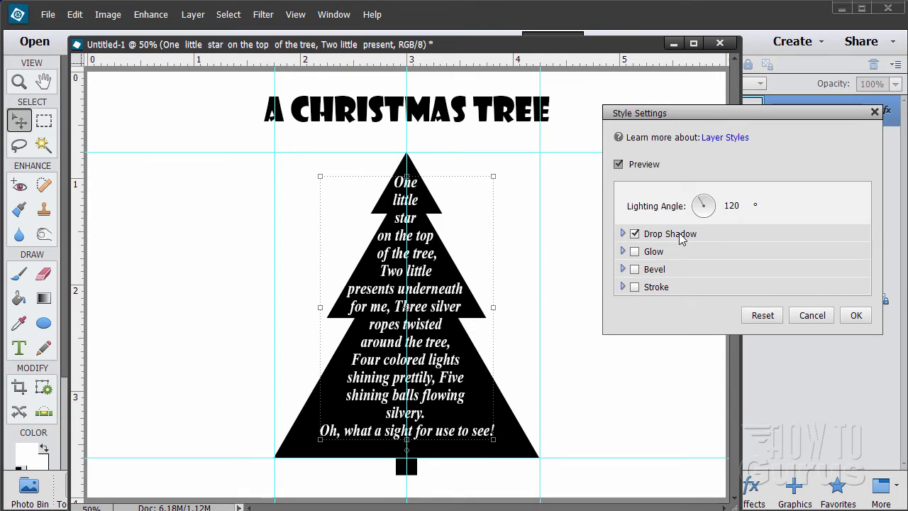
pyautogui.click(856, 315)
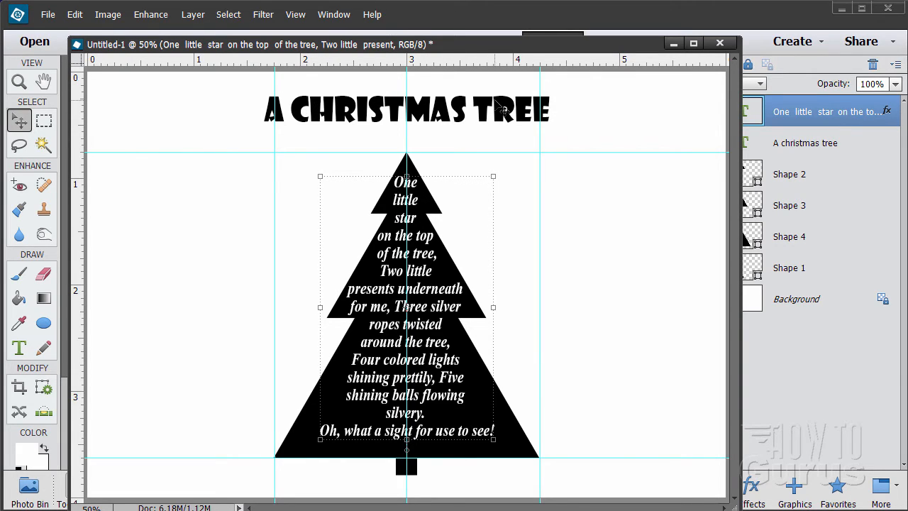
# - Merge the three tree triangle layers, Shape 2, Shape 3 and Shape 4, into a single shape layer
pyautogui.moveTo(545, 53); pyautogui.dragTo(501, 49)
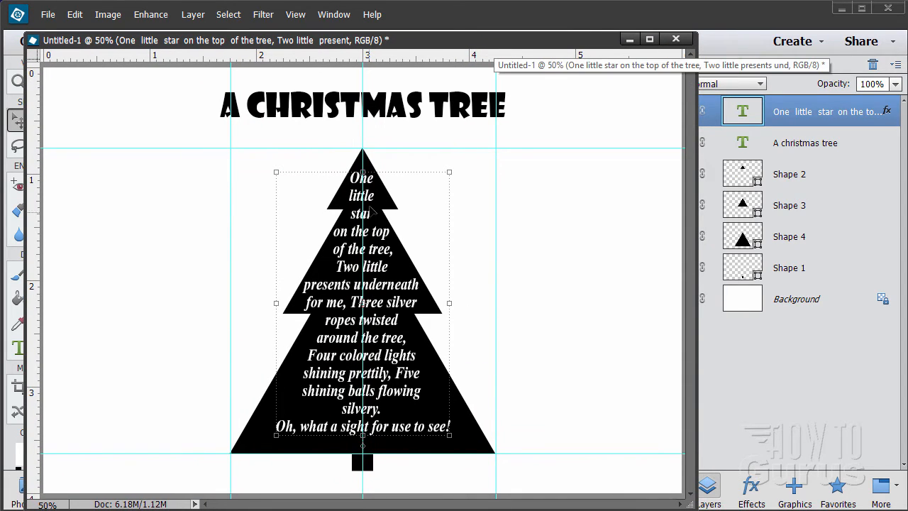
pyautogui.click(789, 206)
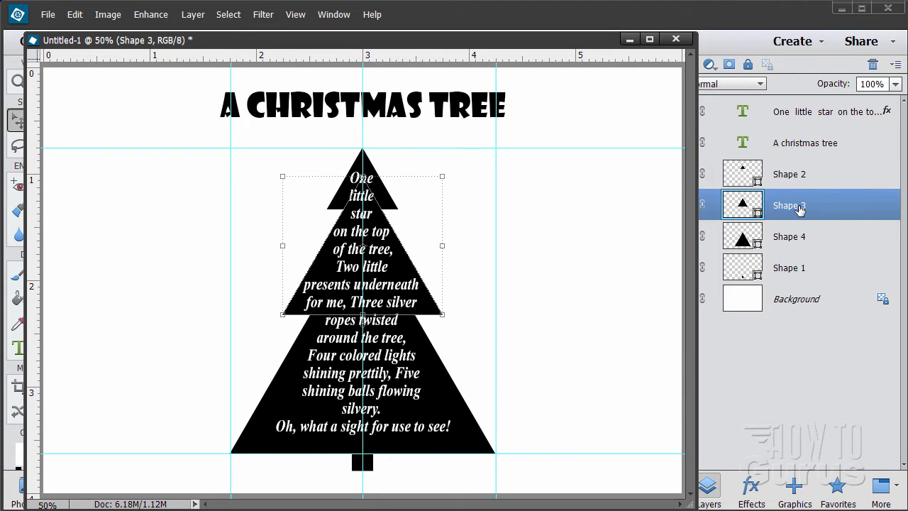
pyautogui.click(809, 183)
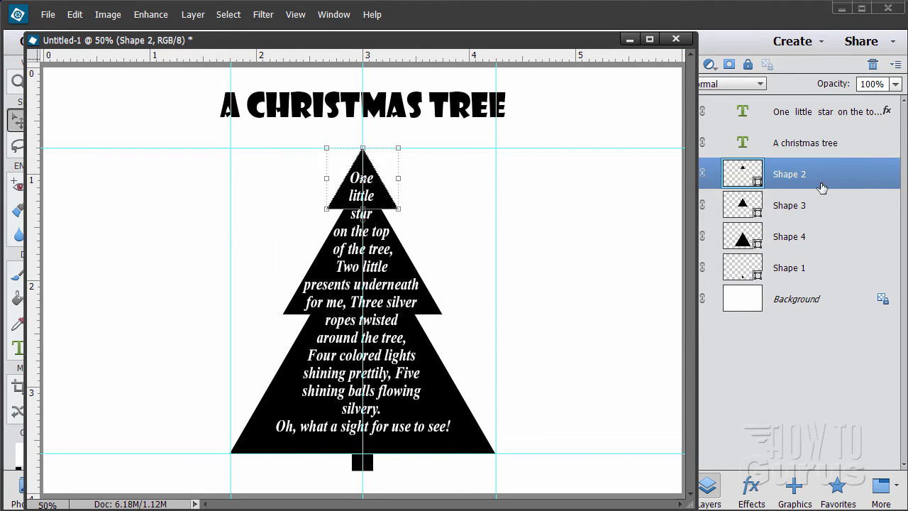
pyautogui.keyDown('shift'); pyautogui.click(822, 240); pyautogui.keyUp('shift')
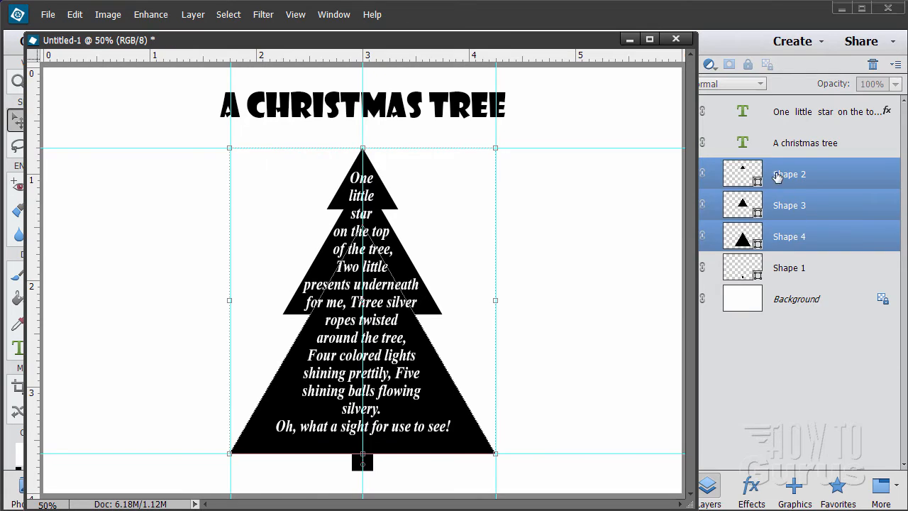
pyautogui.click(814, 183)
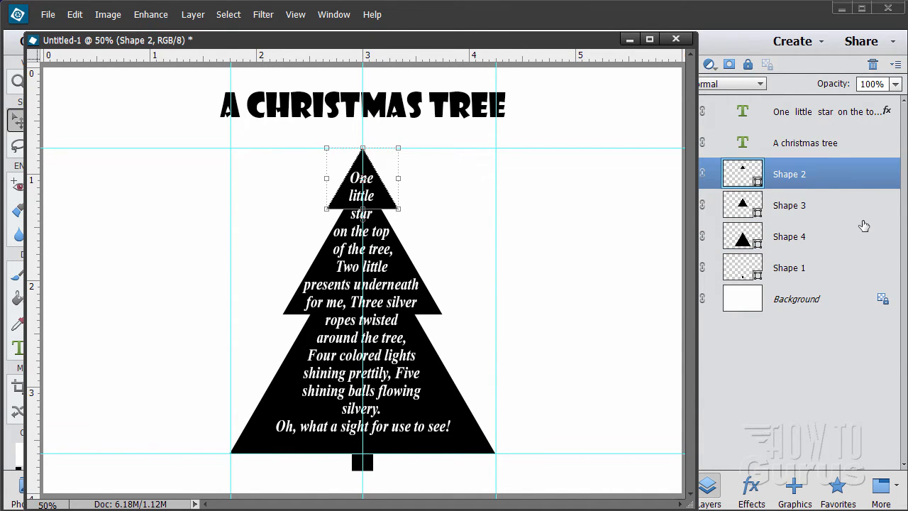
pyautogui.keyDown('shift'); pyautogui.click(822, 239); pyautogui.keyUp('shift')
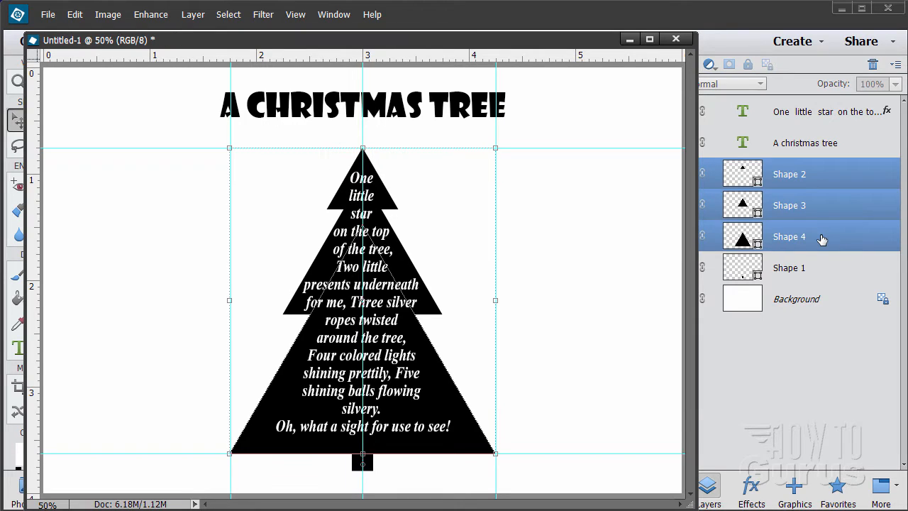
pyautogui.rightClick(770, 196)
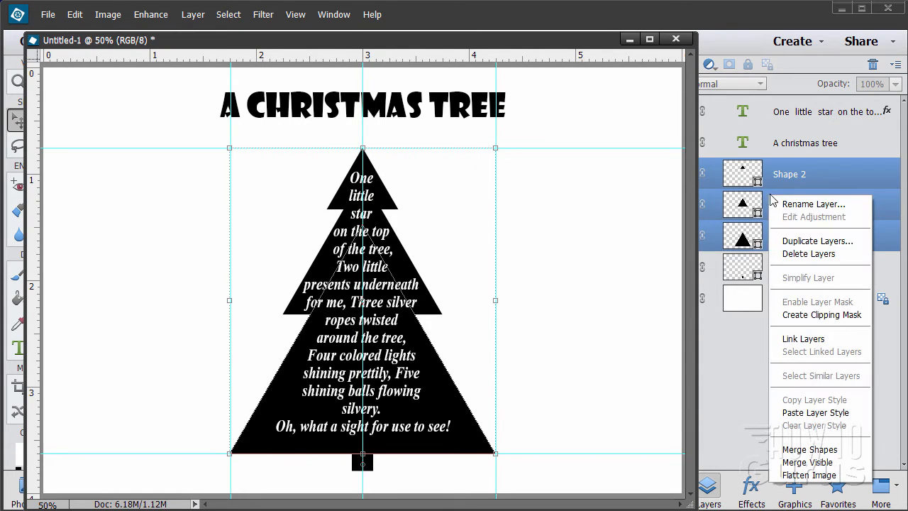
pyautogui.click(802, 449)
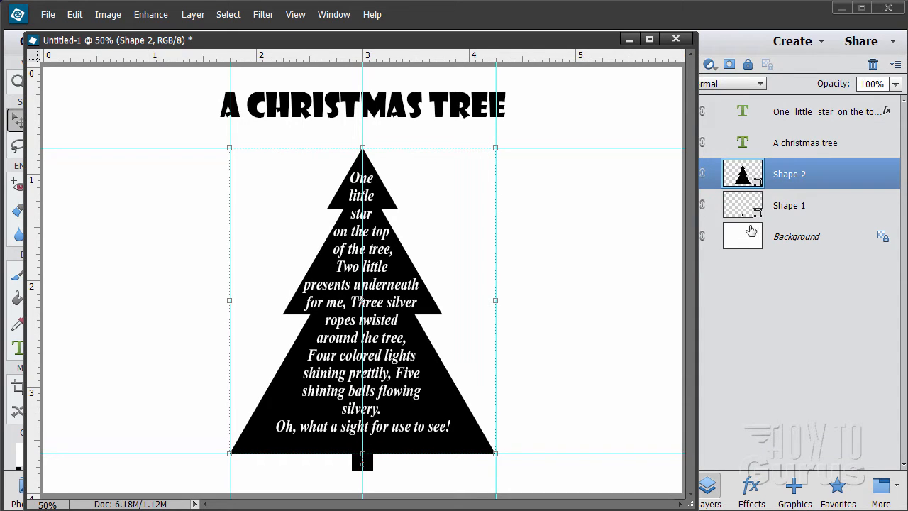
# - Rename the merged tree shape layer to "Tree" and the Shape 1 layer to "Trunk"
pyautogui.click(789, 207)
pyautogui.doubleClick(792, 176)
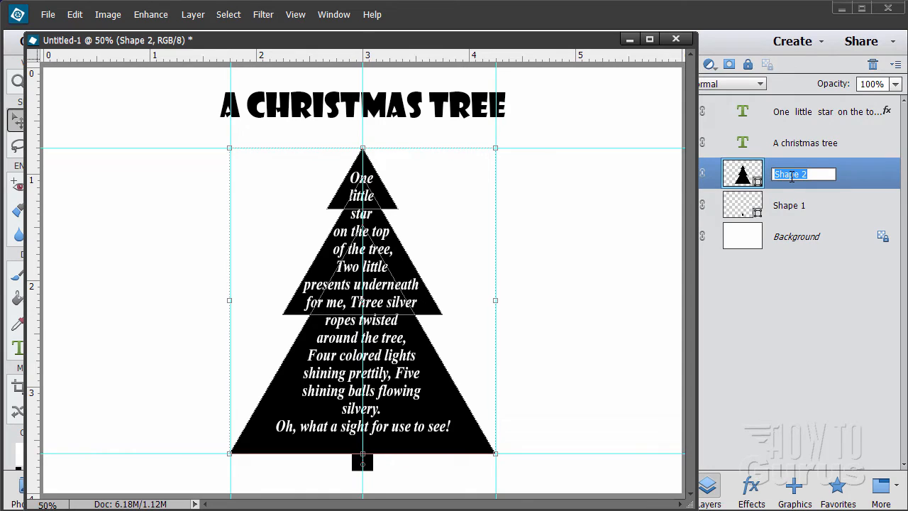
pyautogui.write('?T')
pyautogui.doubleClick(773, 210)
pyautogui.write('T')
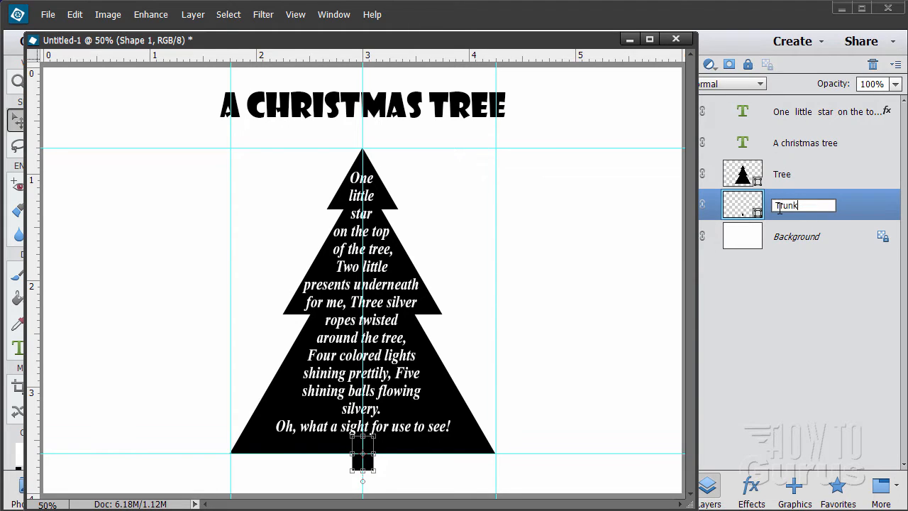
pyautogui.write('runk')
pyautogui.press('Return')
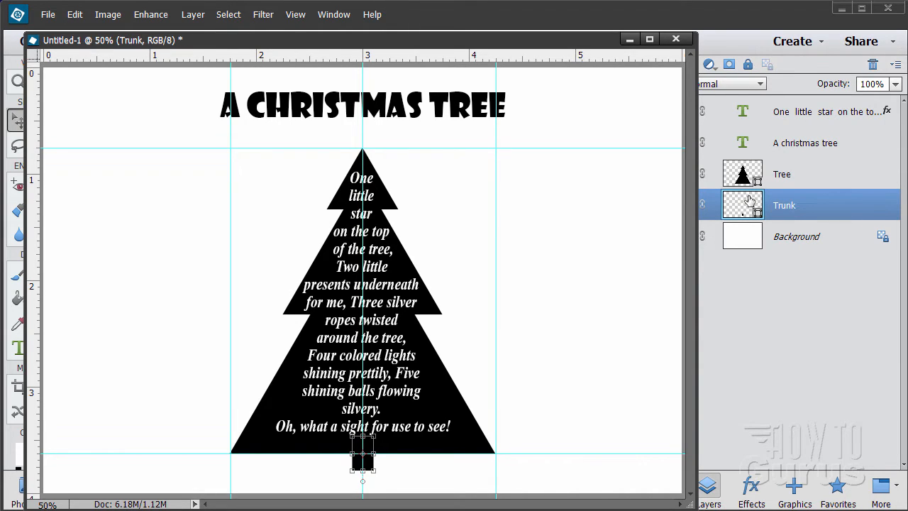
# - Make the Tree layer active and set the foreground color to the dark green 2c8704
pyautogui.keyDown('ctrl'); pyautogui.click(745, 181); pyautogui.keyUp('ctrl')
pyautogui.click(745, 178)
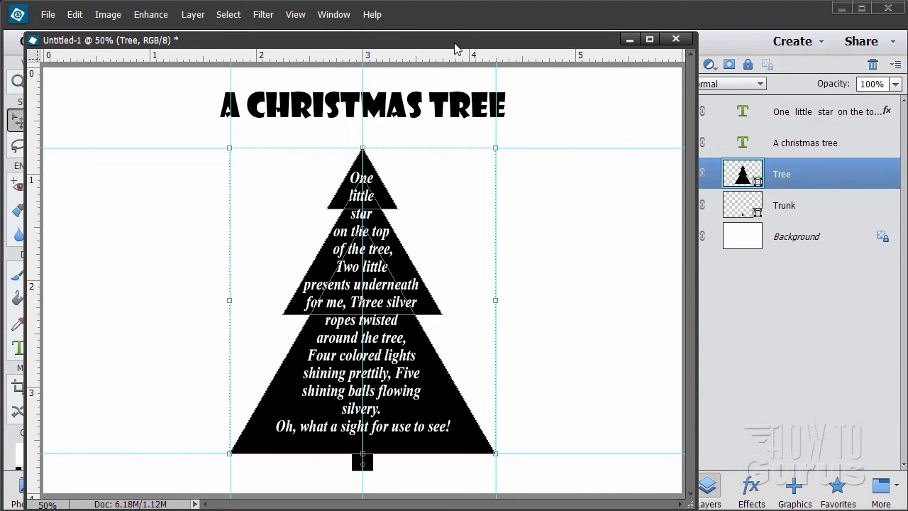
pyautogui.moveTo(455, 48); pyautogui.dragTo(479, 46)
pyautogui.moveTo(49, 279); pyautogui.dragTo(146, 276)
pyautogui.moveTo(463, 47); pyautogui.dragTo(401, 37)
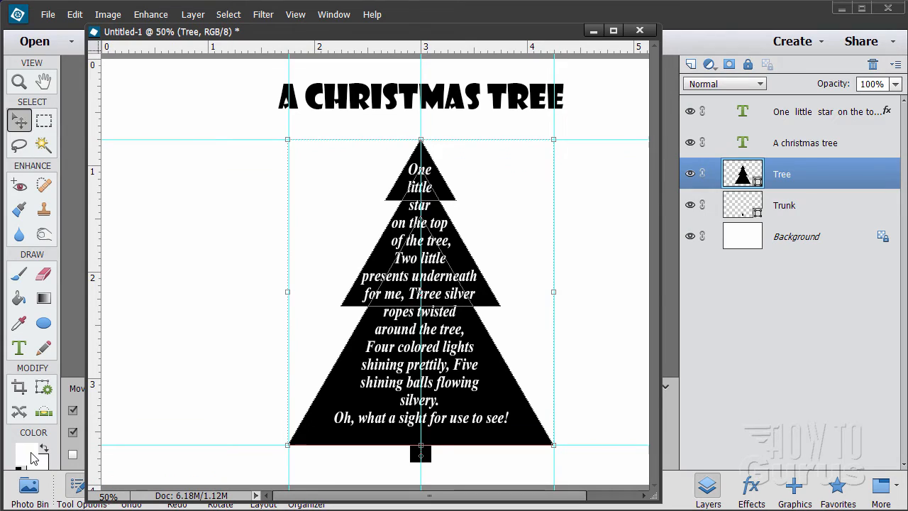
pyautogui.click(32, 458)
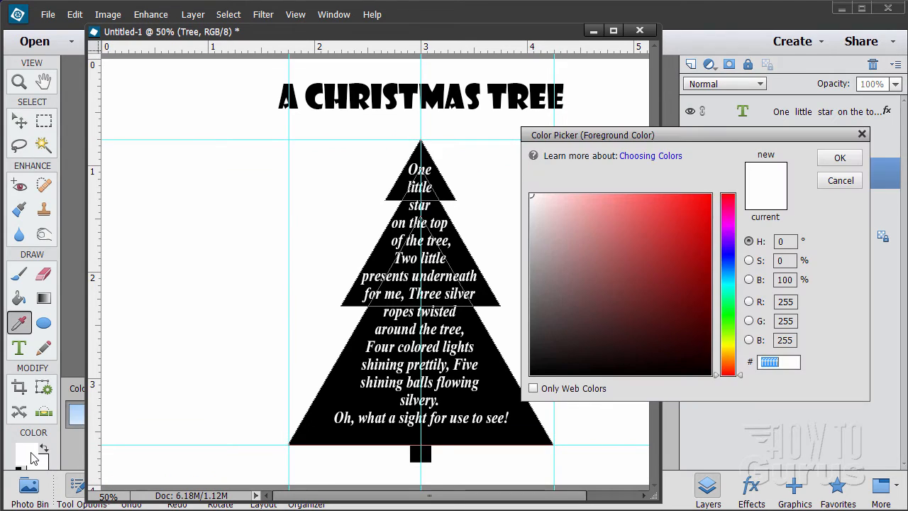
pyautogui.click(728, 324)
pyautogui.moveTo(703, 263)
pyautogui.mouseDown()
pyautogui.moveTo(703, 272)
pyautogui.moveTo(698, 255)
pyautogui.moveTo(710, 268)
pyautogui.moveTo(704, 276)
pyautogui.moveTo(705, 253)
pyautogui.mouseUp()
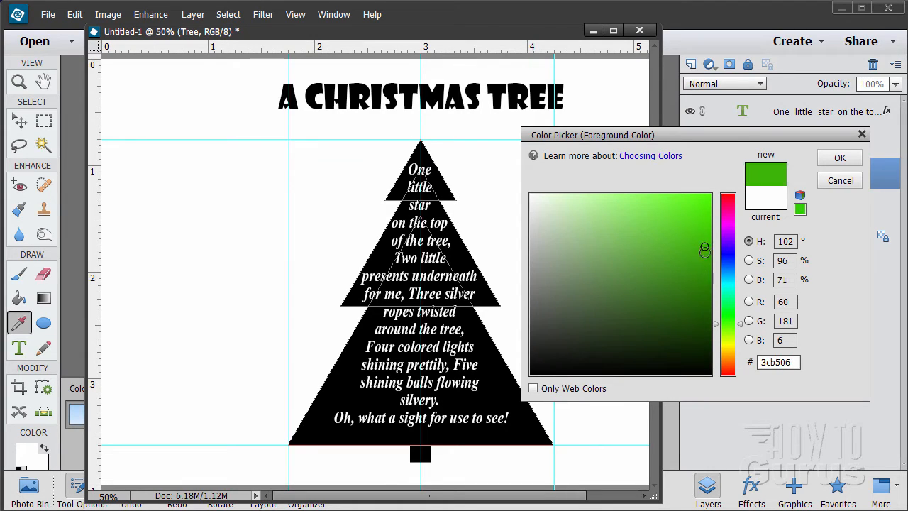
pyautogui.click(705, 293)
pyautogui.moveTo(705, 292); pyautogui.dragTo(705, 278)
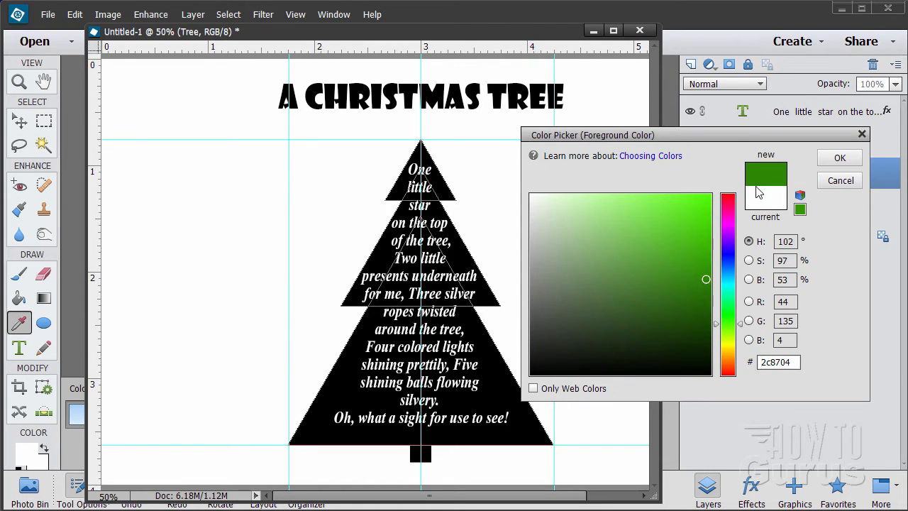
pyautogui.click(837, 162)
# - Fill the tree shape with the green foreground color using the Paint Bucket
pyautogui.moveTo(243, 34); pyautogui.dragTo(394, 34)
pyautogui.click(81, 422)
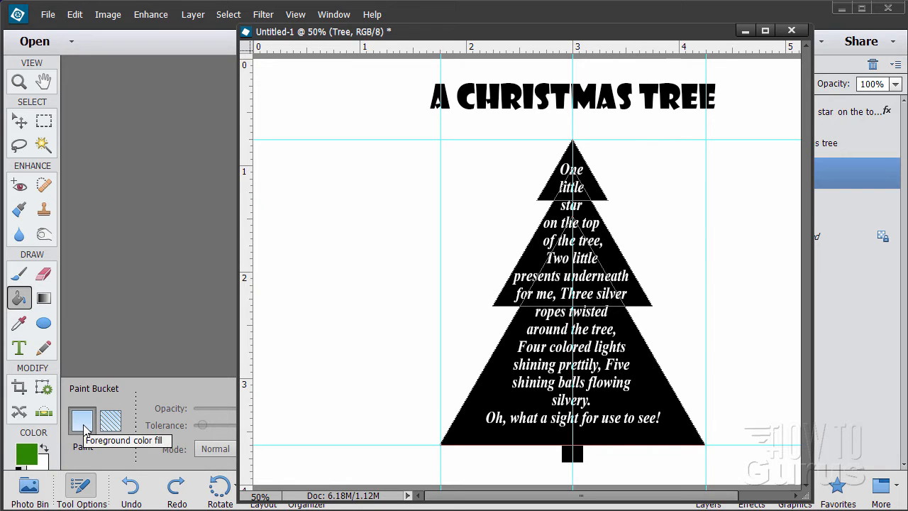
pyautogui.moveTo(489, 35); pyautogui.dragTo(345, 24)
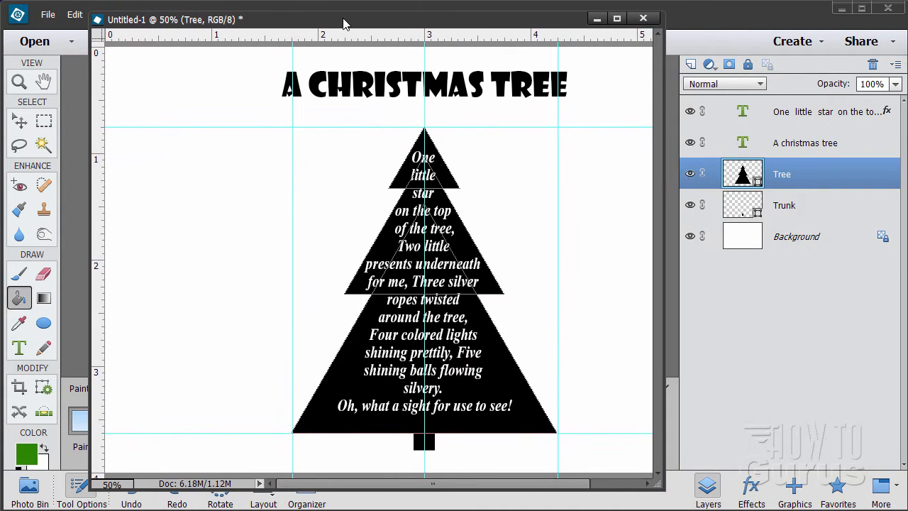
pyautogui.click(490, 366)
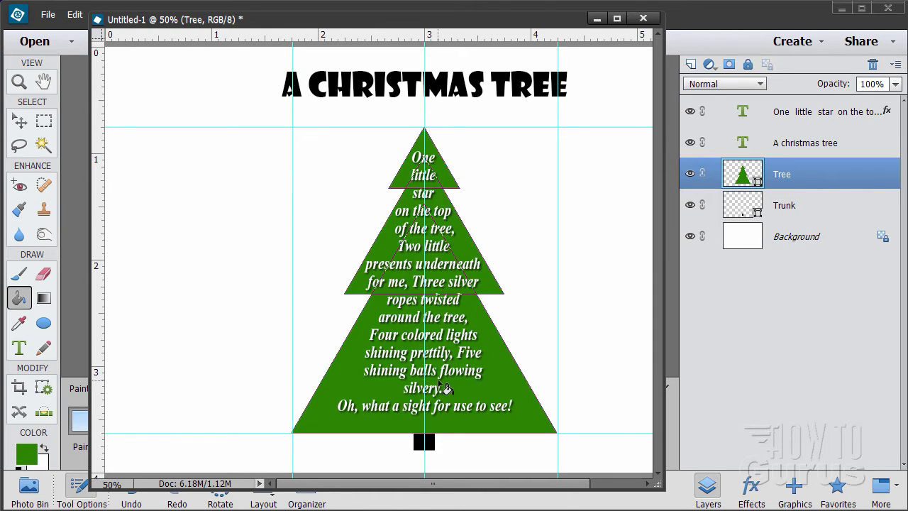
# - Set the foreground color to the brown 875104 and fill the shape on the Trunk layer with it
pyautogui.click(815, 211)
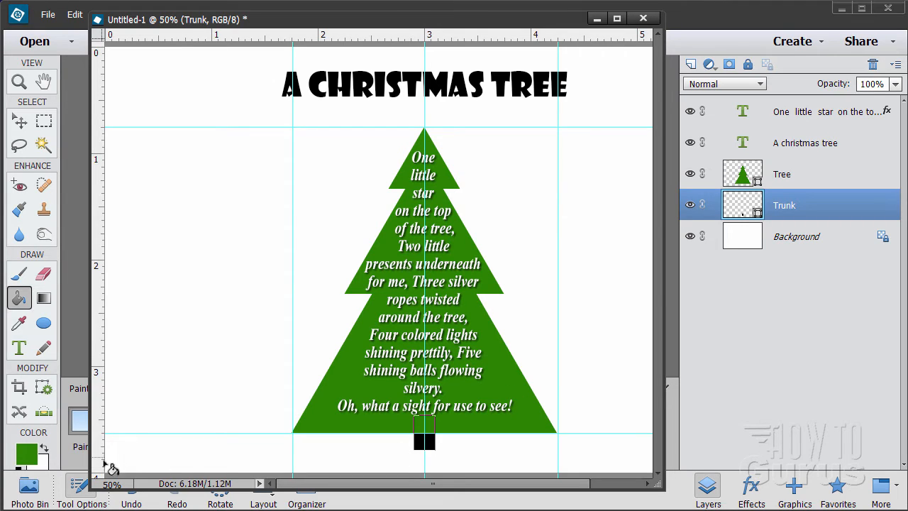
pyautogui.click(31, 457)
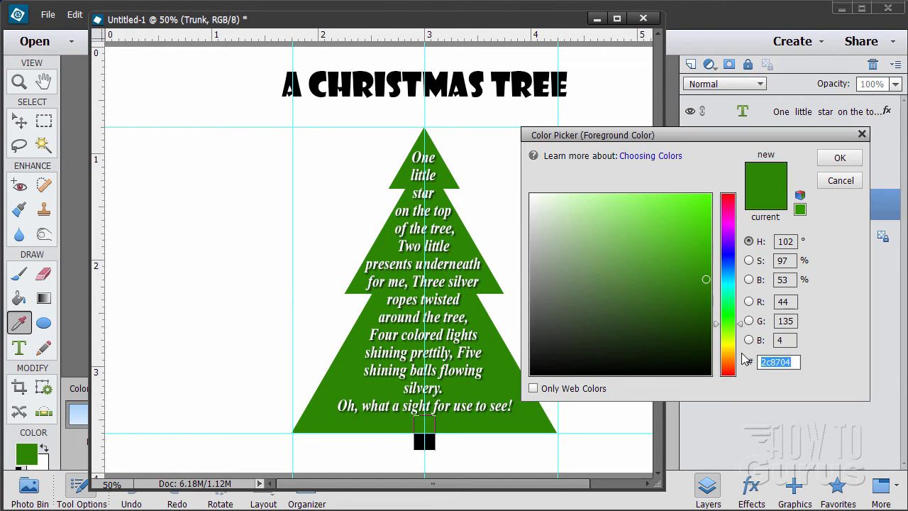
pyautogui.moveTo(740, 325); pyautogui.dragTo(743, 357)
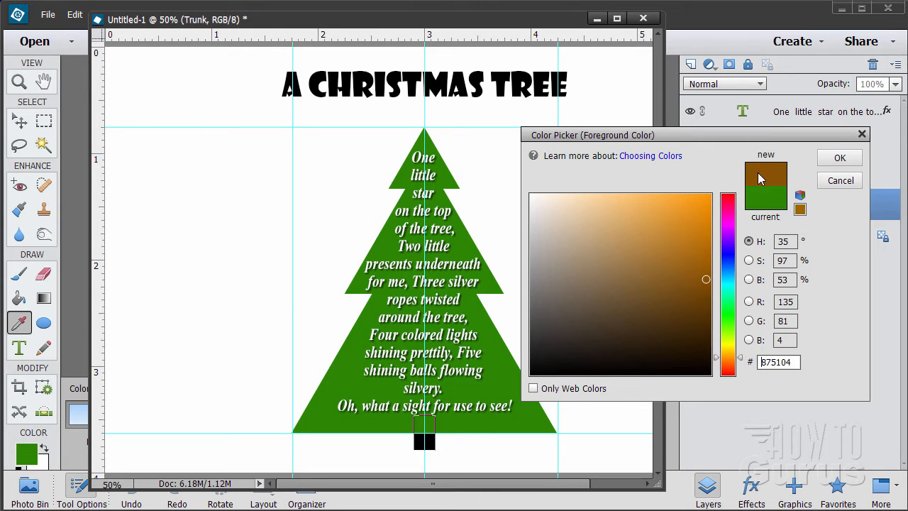
pyautogui.click(840, 158)
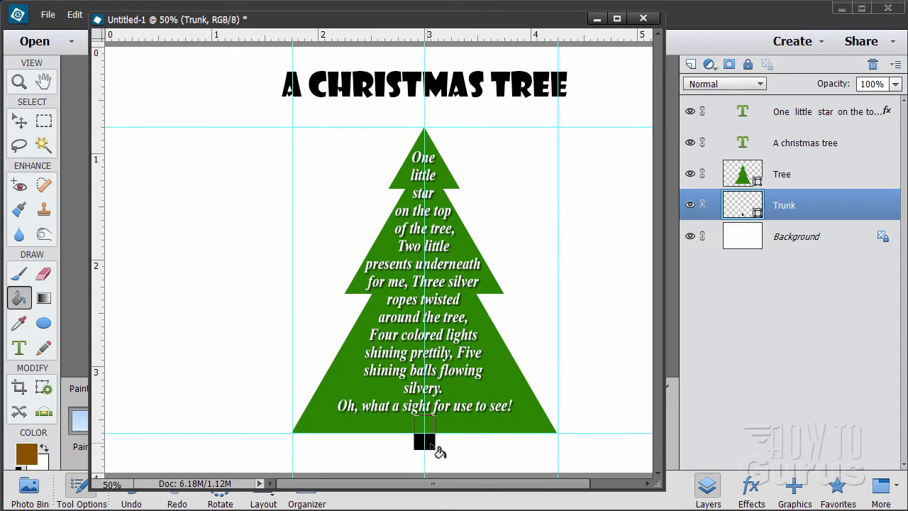
pyautogui.click(435, 447)
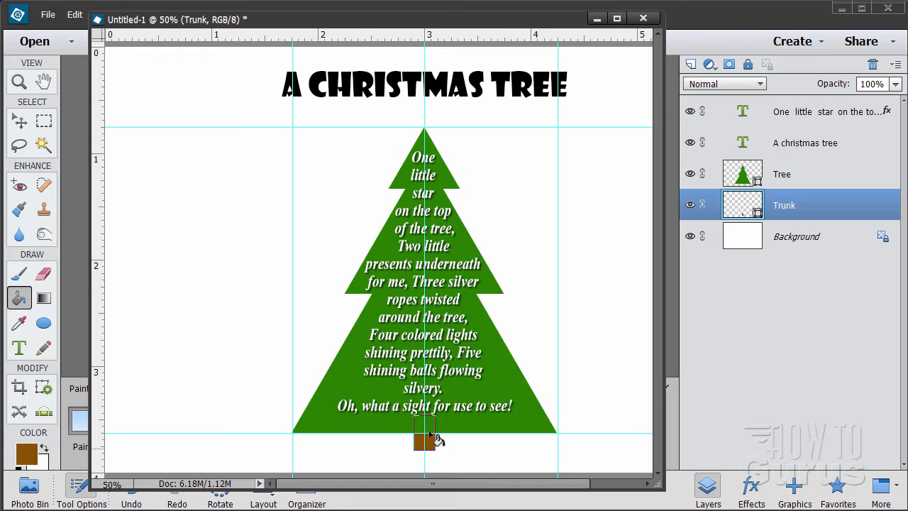
# - Reset the colors to black and white, make white the foreground, and add a new layer directly above the Background
pyautogui.click(19, 121)
pyautogui.click(537, 341)
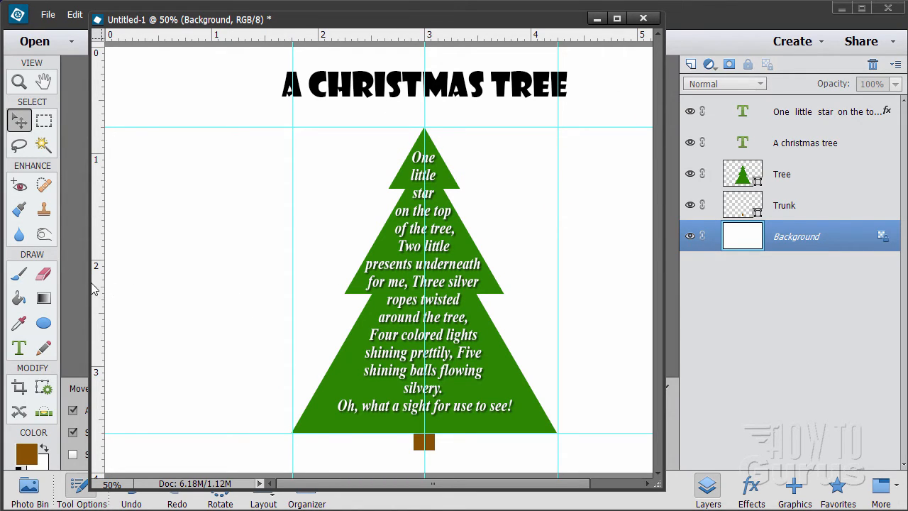
pyautogui.moveTo(95, 290); pyautogui.dragTo(62, 282)
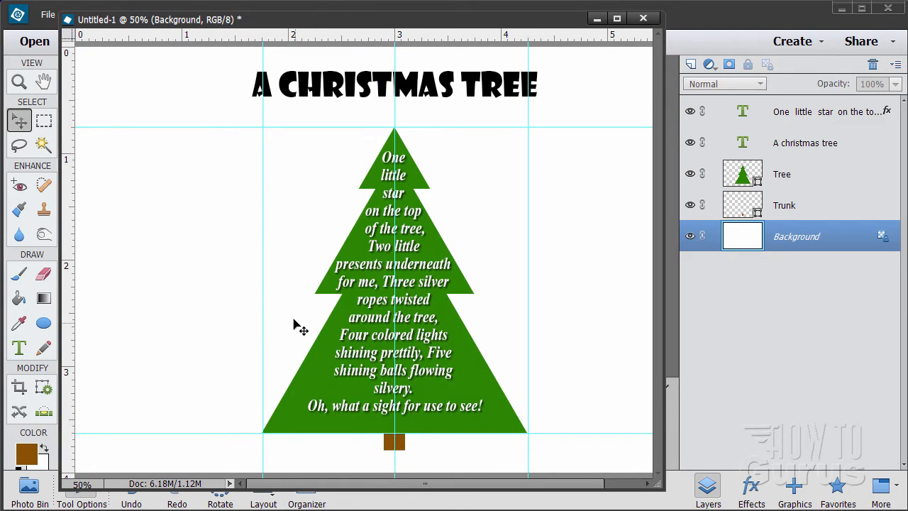
pyautogui.click(21, 467)
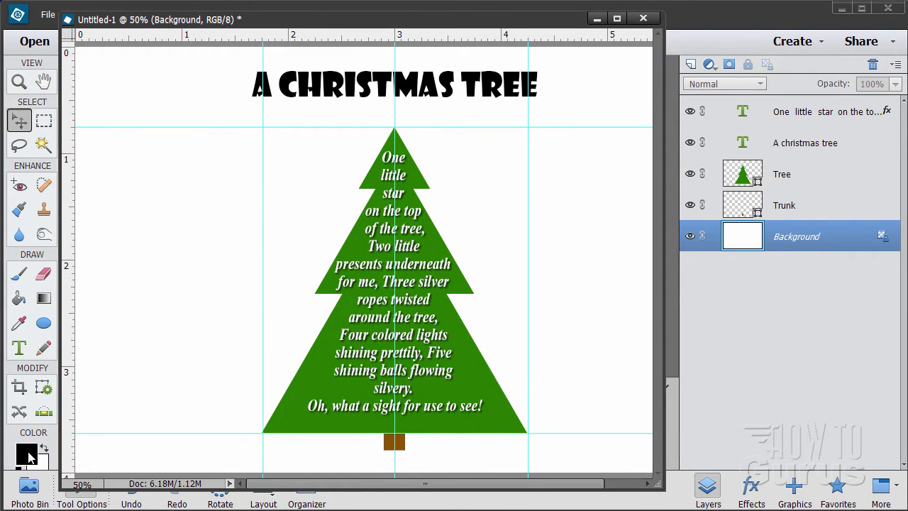
pyautogui.click(45, 448)
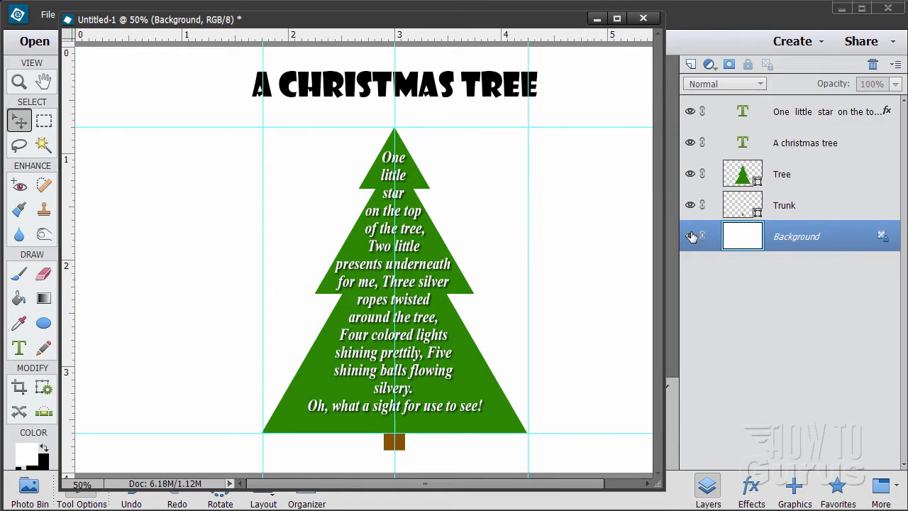
pyautogui.click(692, 66)
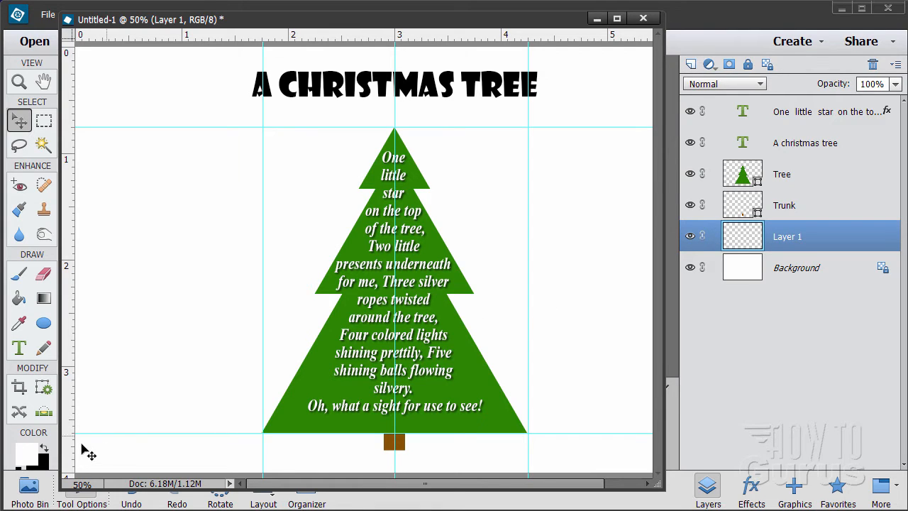
# - Choose a deep blue foreground color and fill the new layer above the Background with it
pyautogui.click(29, 456)
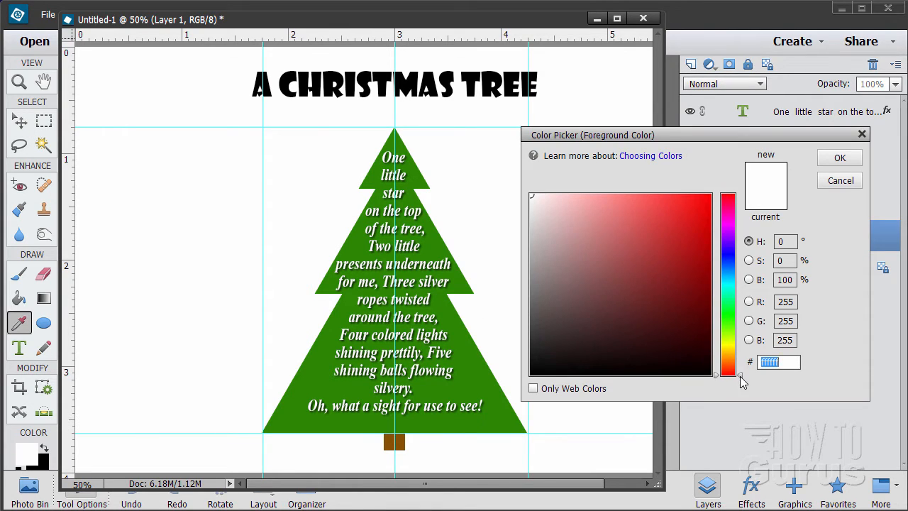
pyautogui.moveTo(742, 382)
pyautogui.mouseDown()
pyautogui.moveTo(741, 267)
pyautogui.moveTo(697, 267)
pyautogui.moveTo(689, 256)
pyautogui.moveTo(706, 237)
pyautogui.moveTo(708, 246)
pyautogui.mouseUp()
pyautogui.click(706, 267)
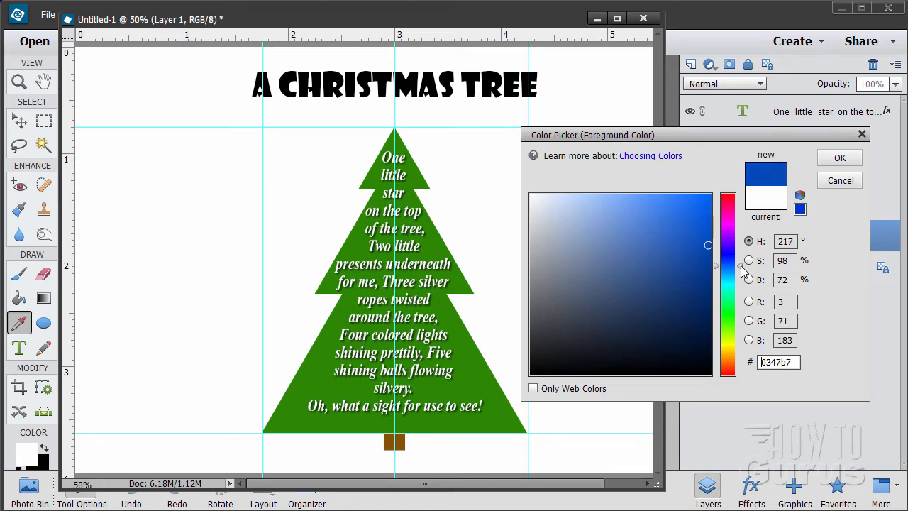
pyautogui.moveTo(743, 273); pyautogui.dragTo(744, 271)
pyautogui.moveTo(708, 245); pyautogui.dragTo(708, 247)
pyautogui.click(840, 158)
pyautogui.press('v')
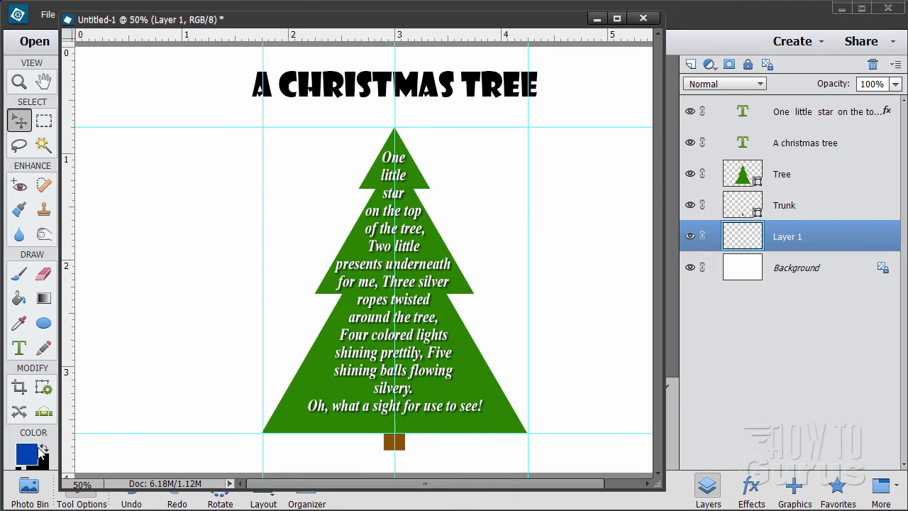
pyautogui.click(19, 298)
pyautogui.click(186, 305)
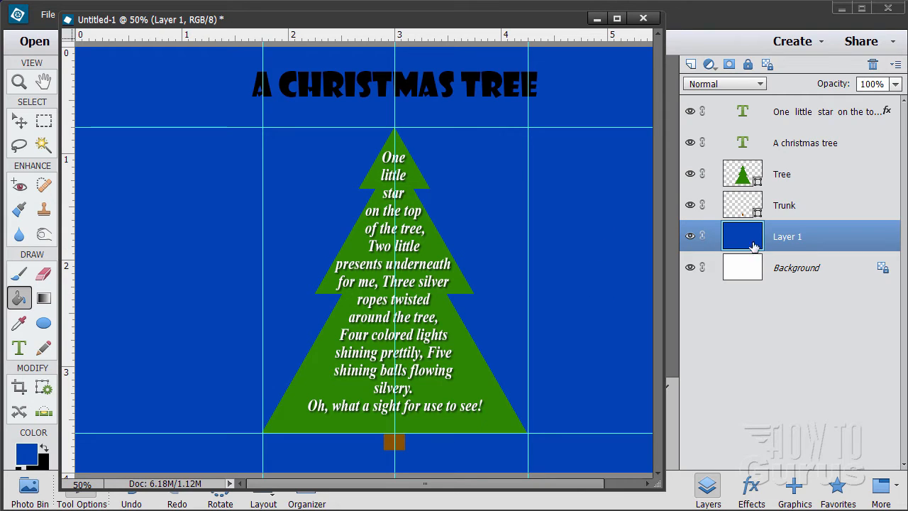
# - Change the color of the title text "A Christmas Tree" to white using the Type tool
pyautogui.click(22, 350)
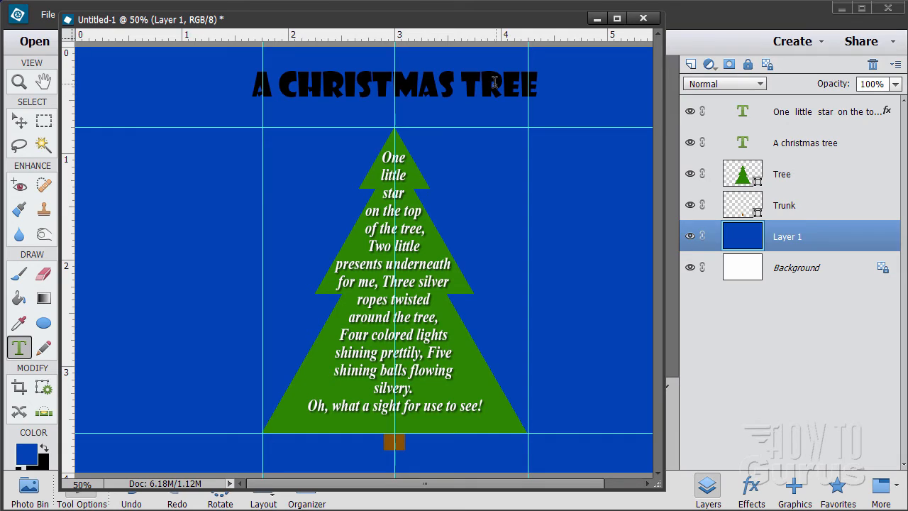
pyautogui.click(823, 151)
pyautogui.tripleClick(390, 86)
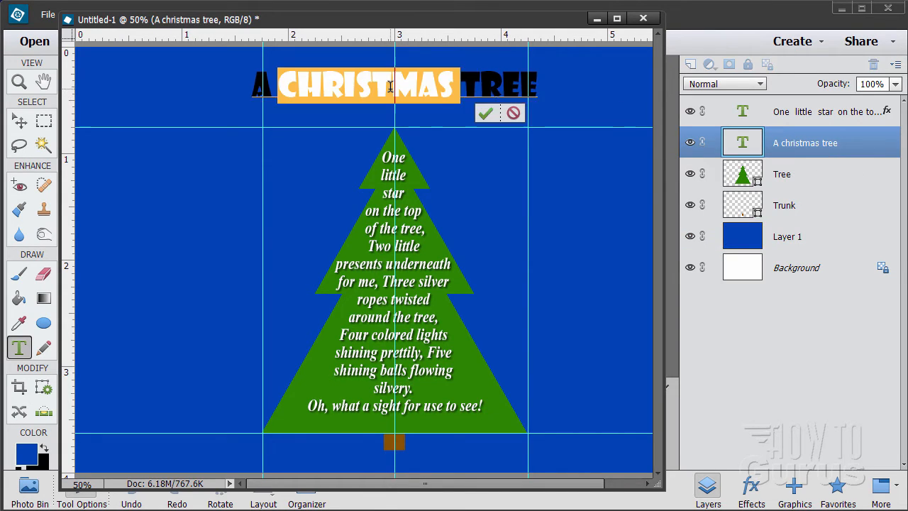
pyautogui.moveTo(318, 31); pyautogui.dragTo(623, 32)
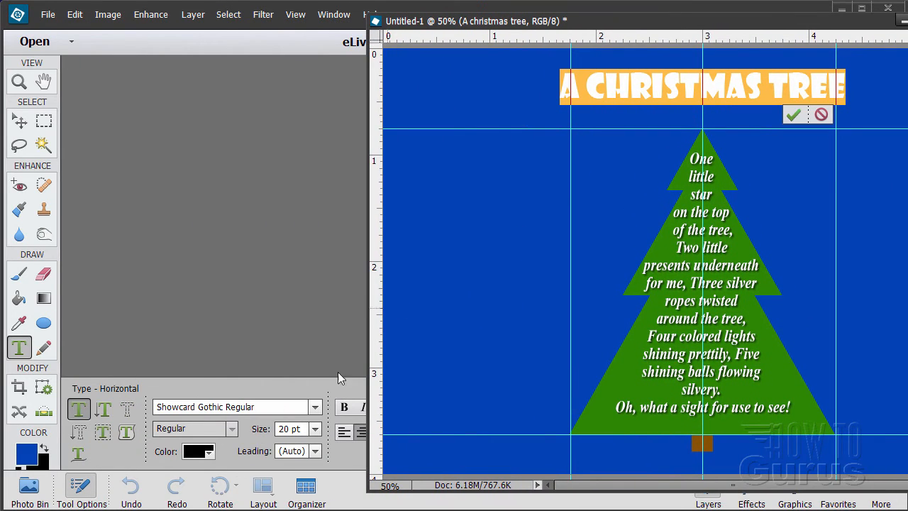
pyautogui.click(208, 454)
pyautogui.click(208, 447)
pyautogui.click(203, 456)
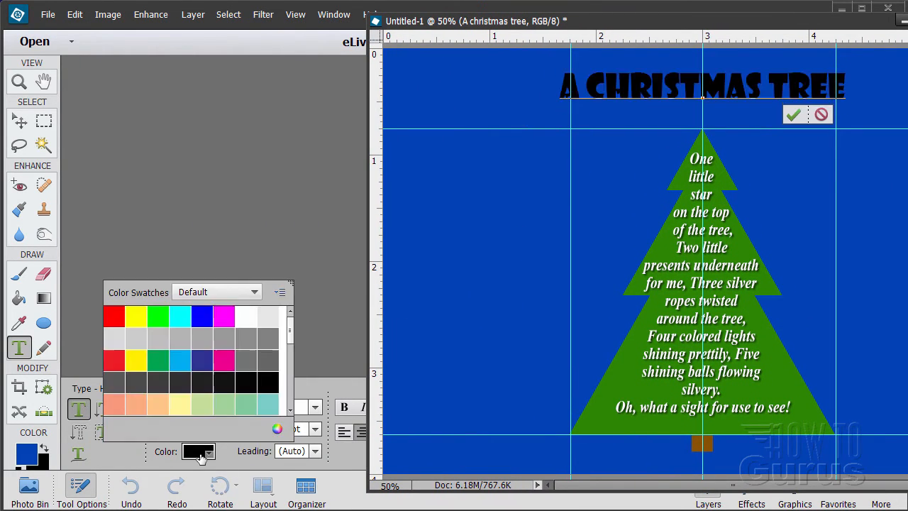
pyautogui.click(248, 317)
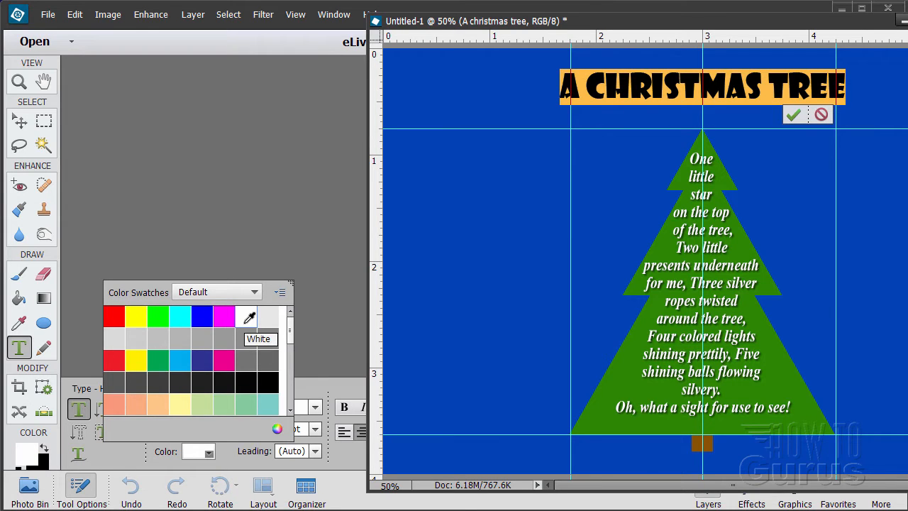
pyautogui.click(249, 319)
pyautogui.moveTo(679, 29); pyautogui.dragTo(372, 37)
pyautogui.click(487, 123)
pyautogui.press('v')
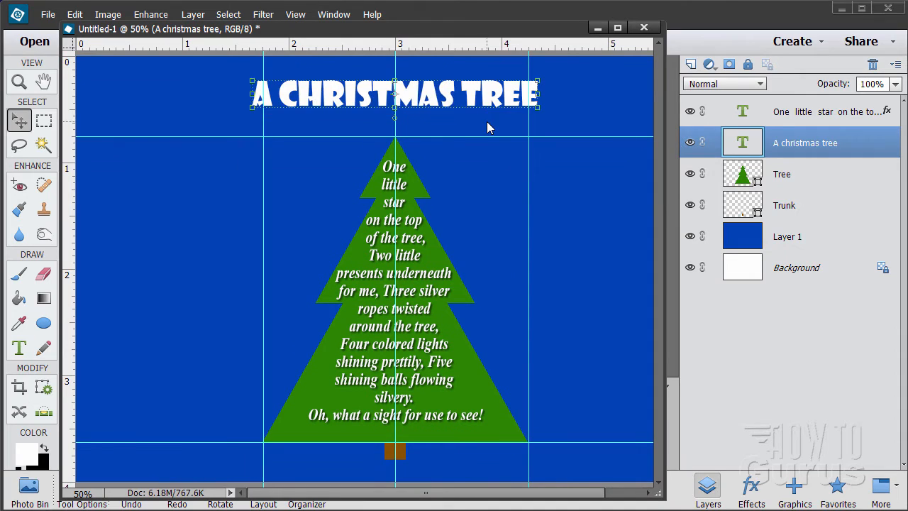
# - Add a drop shadow to the title's text layer with the default style settings
pyautogui.moveTo(455, 40); pyautogui.dragTo(471, 39)
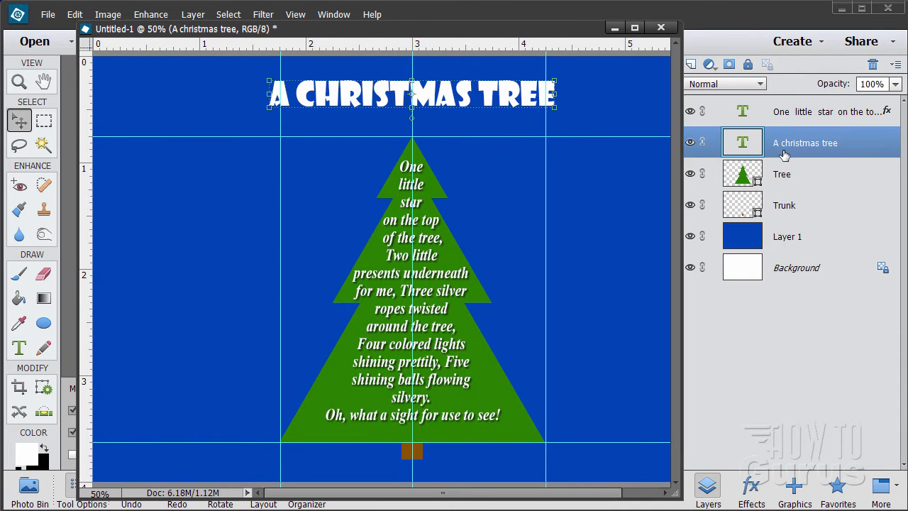
pyautogui.click(198, 16)
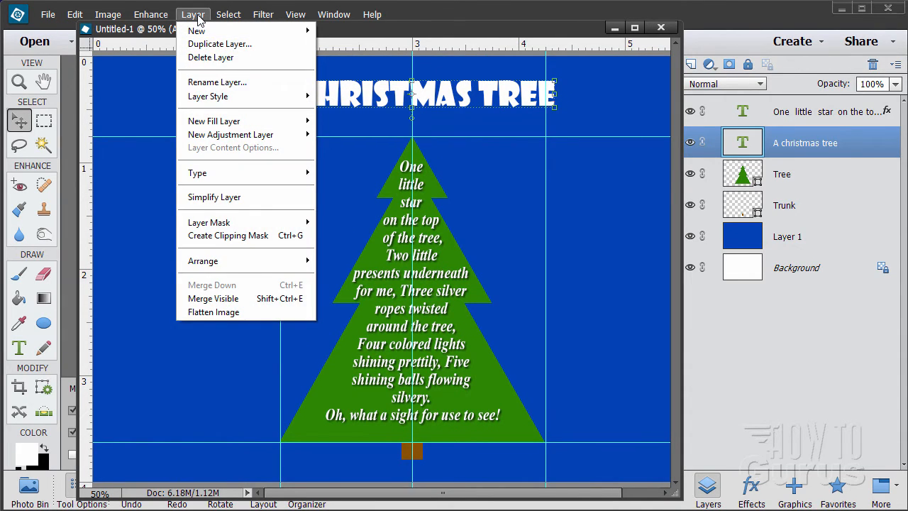
pyautogui.moveTo(227, 96)
pyautogui.click(347, 94)
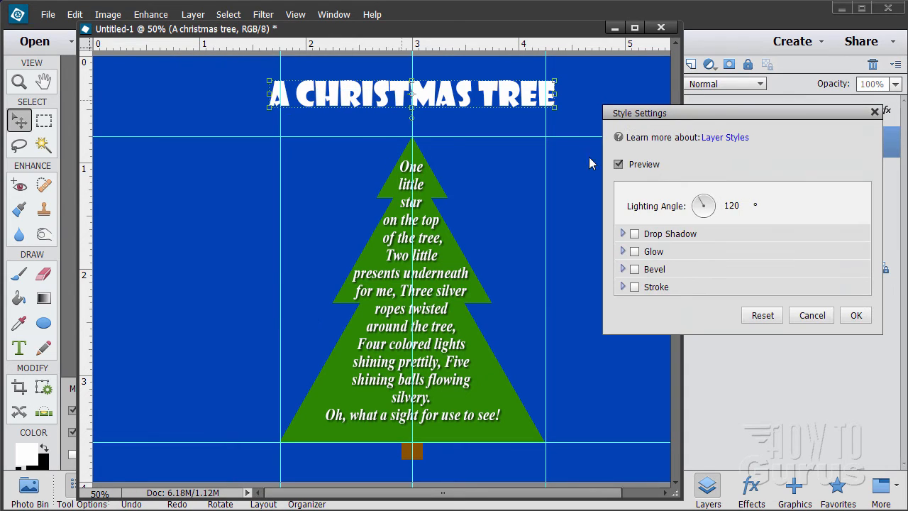
pyautogui.click(635, 234)
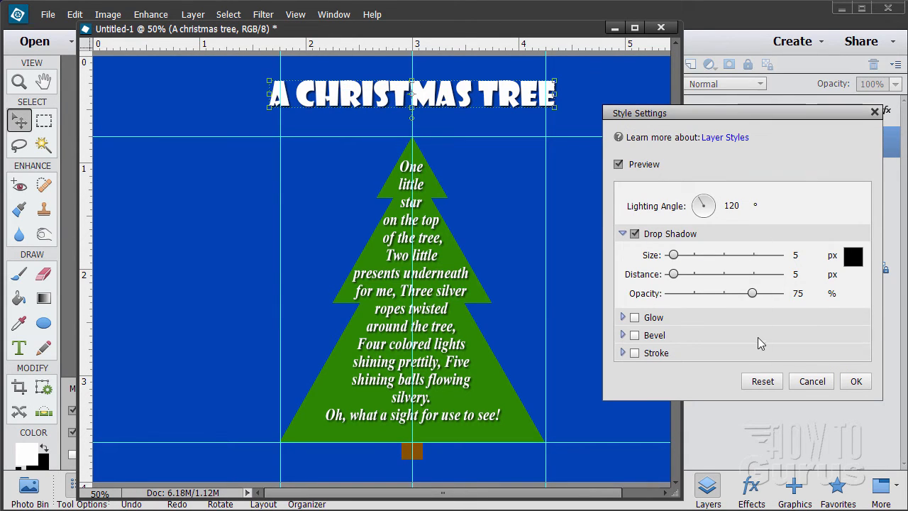
pyautogui.click(855, 381)
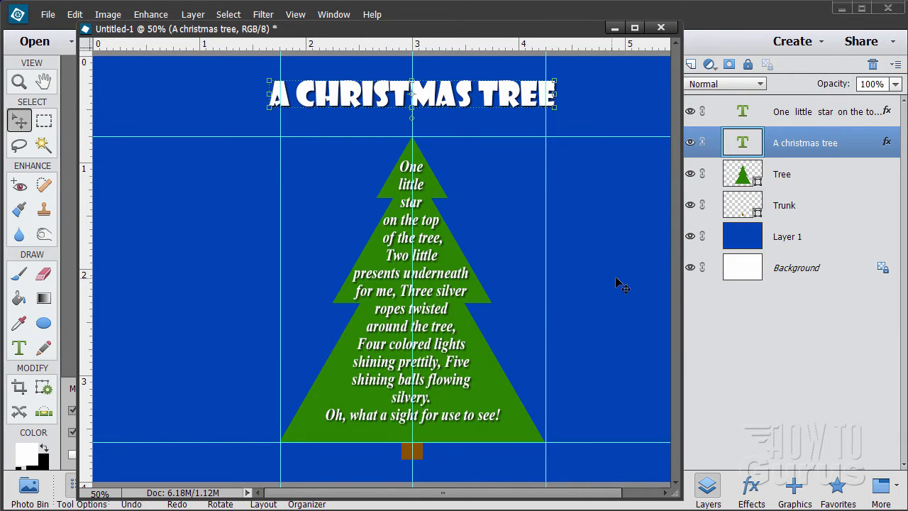
# - Zoom out to 33.3% and shrink the document window around the whole card
pyautogui.click(836, 241)
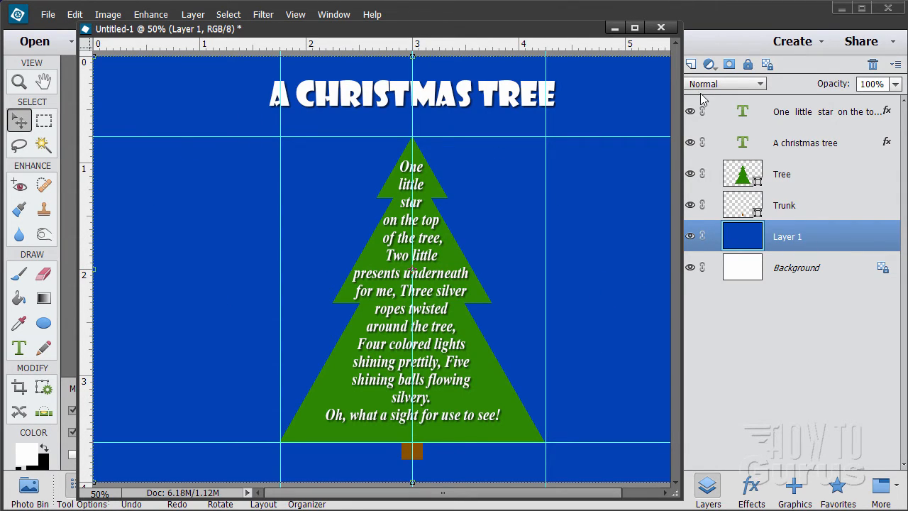
pyautogui.moveTo(582, 34)
pyautogui.mouseDown()
pyautogui.moveTo(568, 25)
pyautogui.moveTo(572, 37)
pyautogui.mouseUp()
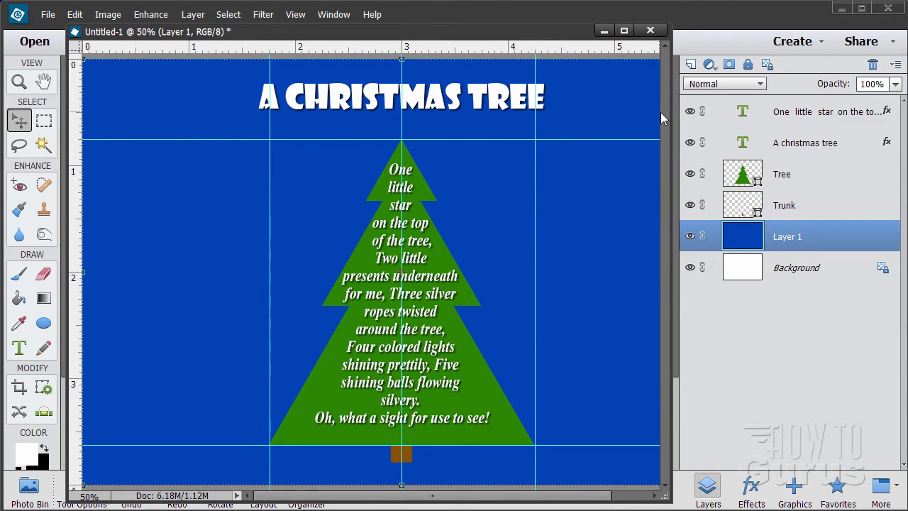
pyautogui.click(23, 86)
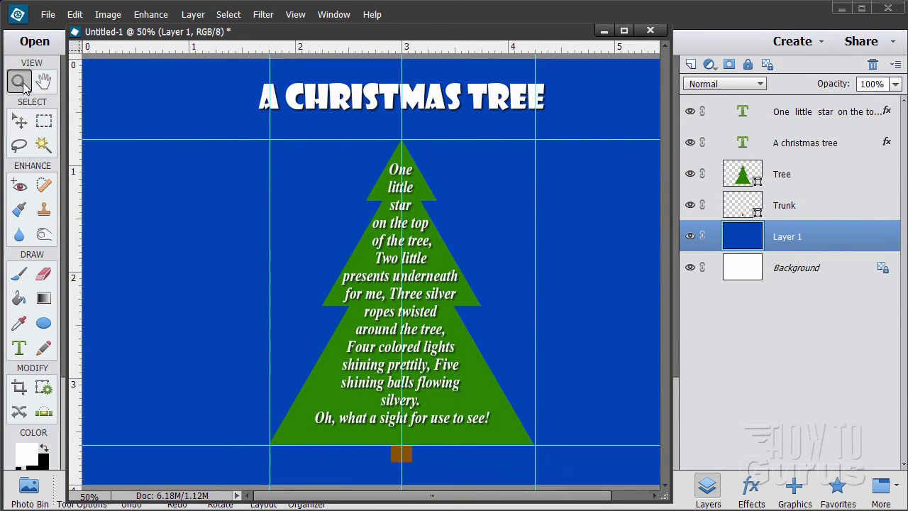
pyautogui.keyDown('alt'); pyautogui.click(425, 281); pyautogui.keyUp('alt')
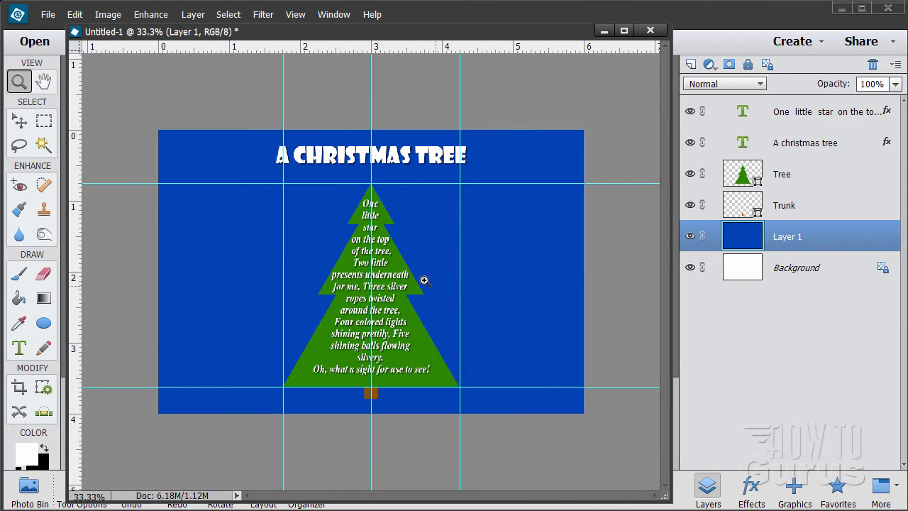
pyautogui.moveTo(669, 496); pyautogui.dragTo(619, 369)
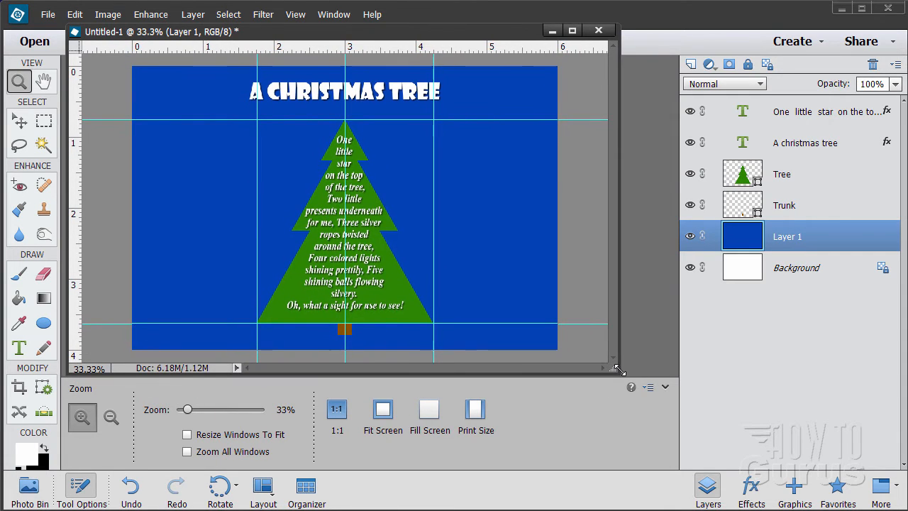
pyautogui.moveTo(446, 36); pyautogui.dragTo(474, 36)
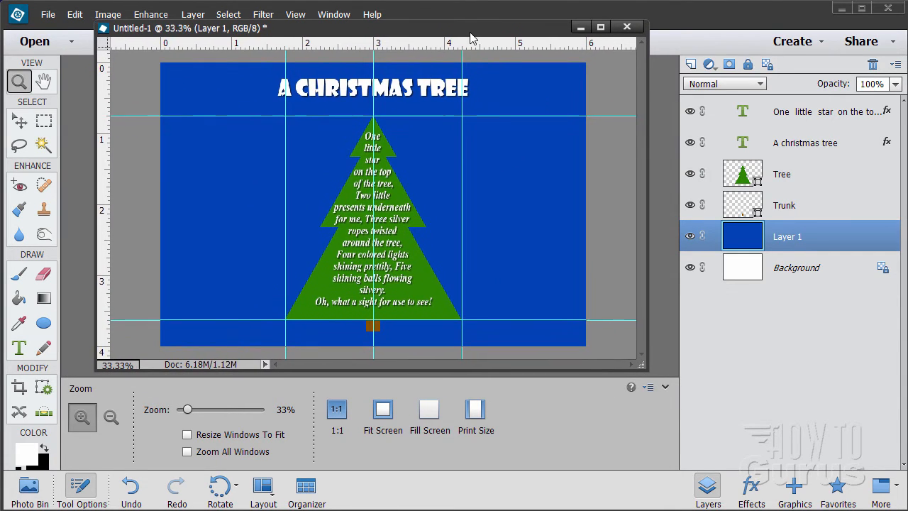
# - Hide the guides over the card
pyautogui.click(20, 122)
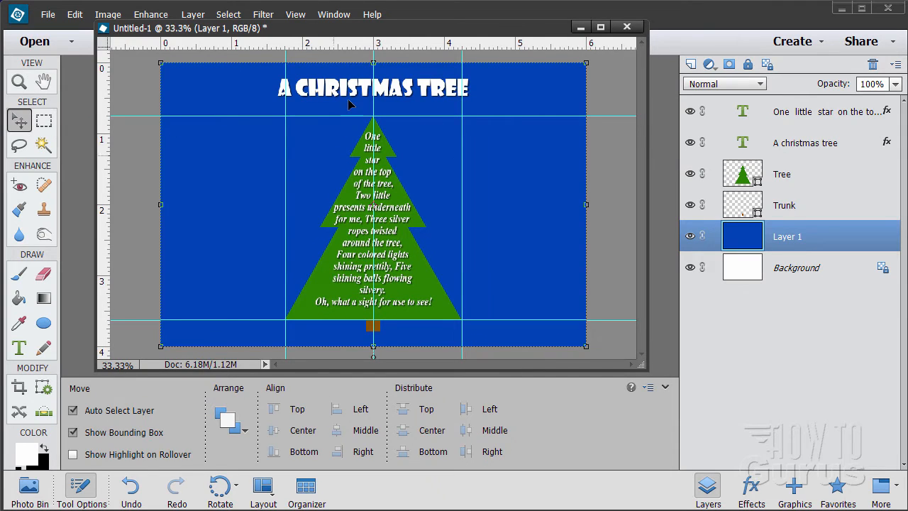
pyautogui.click(297, 16)
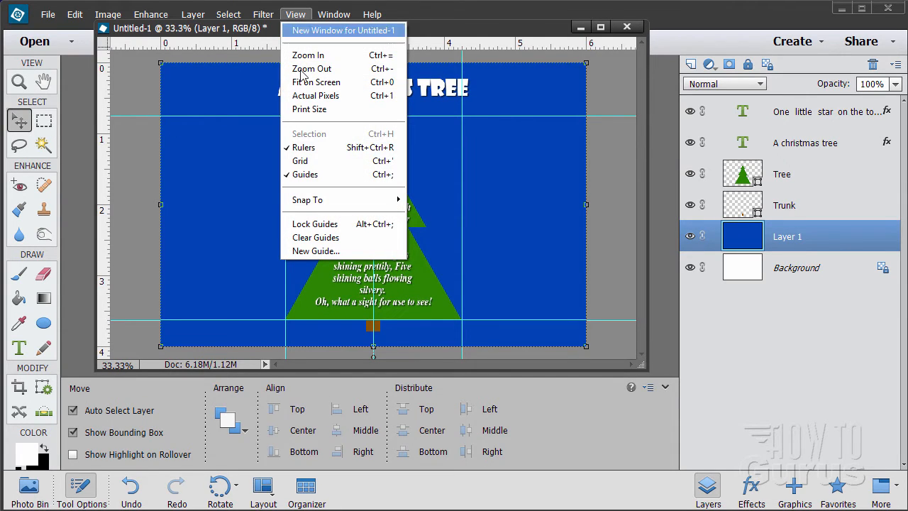
pyautogui.click(306, 174)
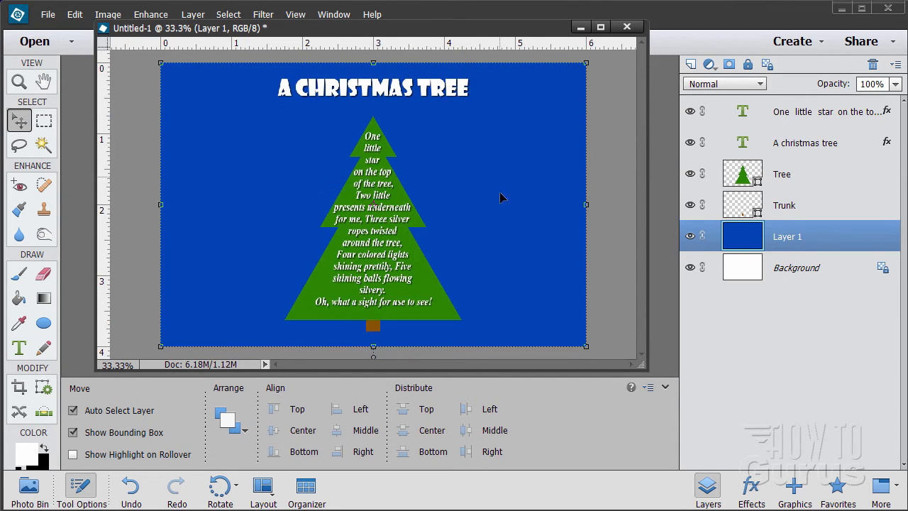
# - Add a new layer directly above the blue Layer 1 and accept white as the foreground color for the Paint Bucket
pyautogui.click(804, 214)
pyautogui.click(807, 237)
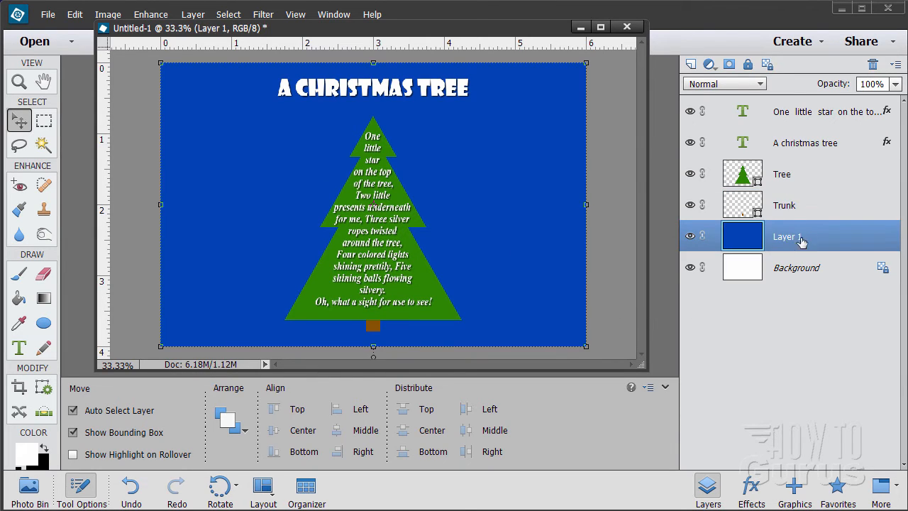
pyautogui.click(691, 65)
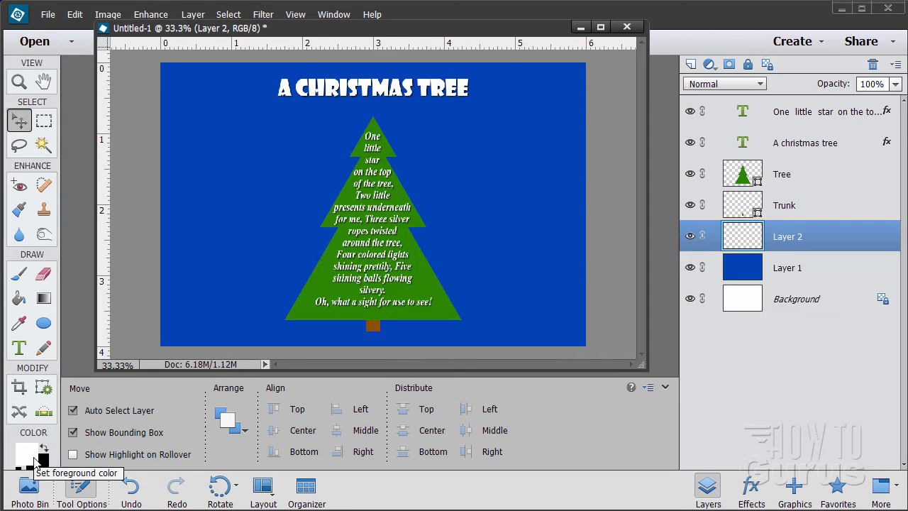
pyautogui.click(17, 302)
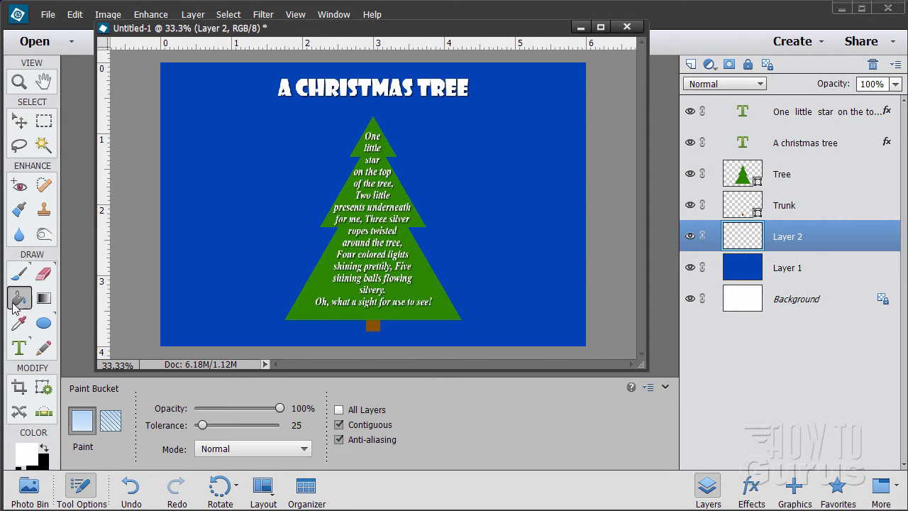
pyautogui.click(21, 460)
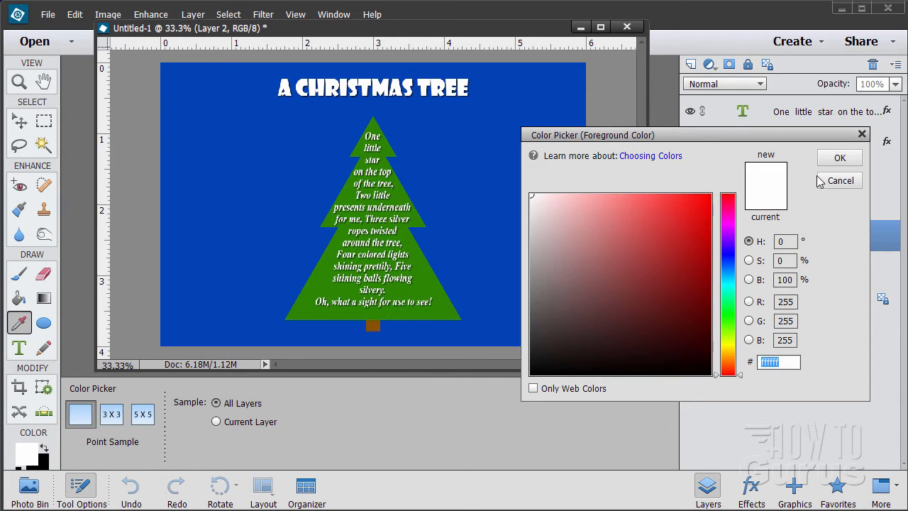
pyautogui.click(840, 157)
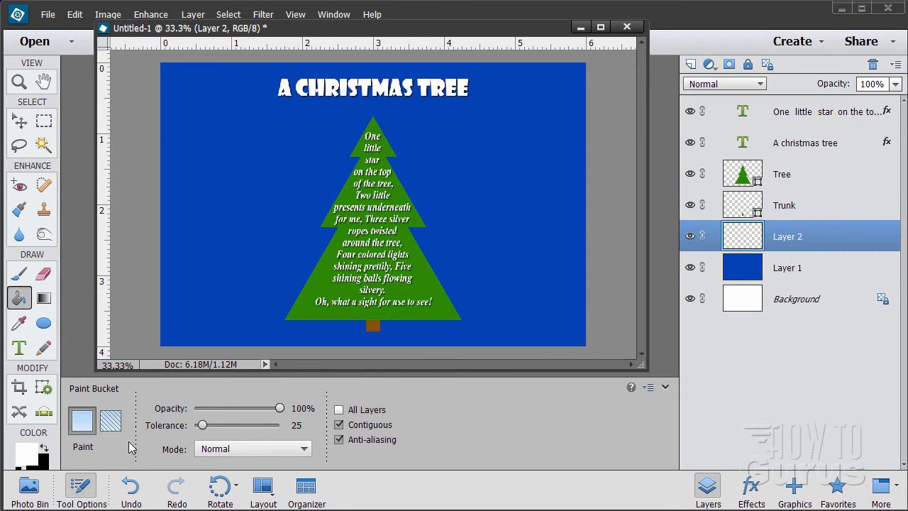
# - Switch the Paint Bucket to pattern fill and choose the snowflake pattern "xmas_pattern by succodesign.it"
pyautogui.click(112, 420)
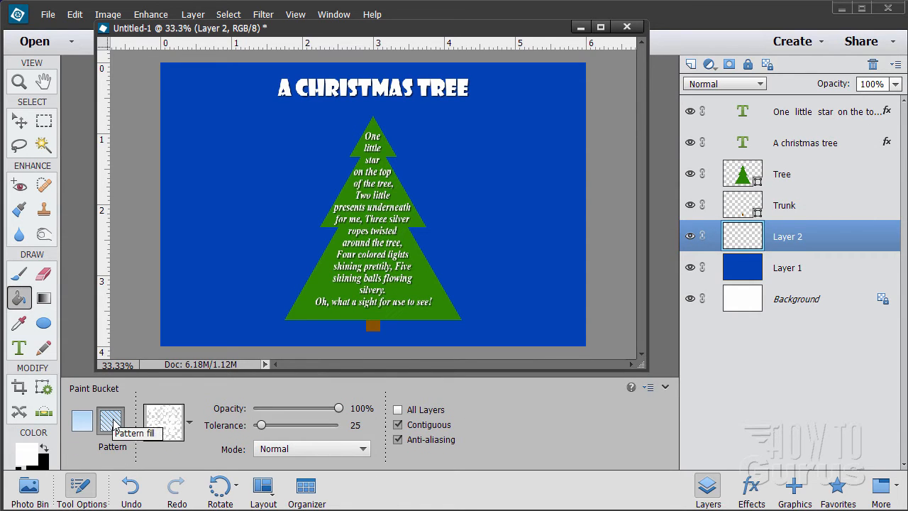
pyautogui.click(190, 425)
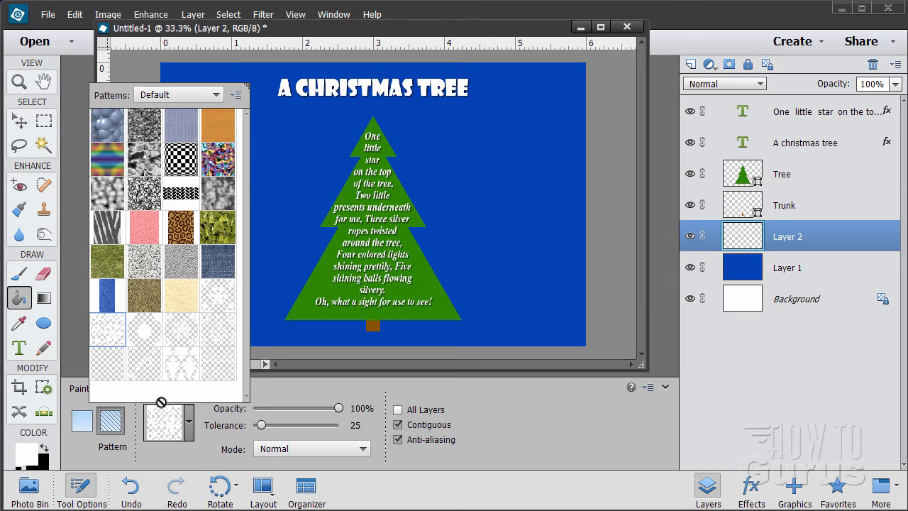
pyautogui.click(236, 95)
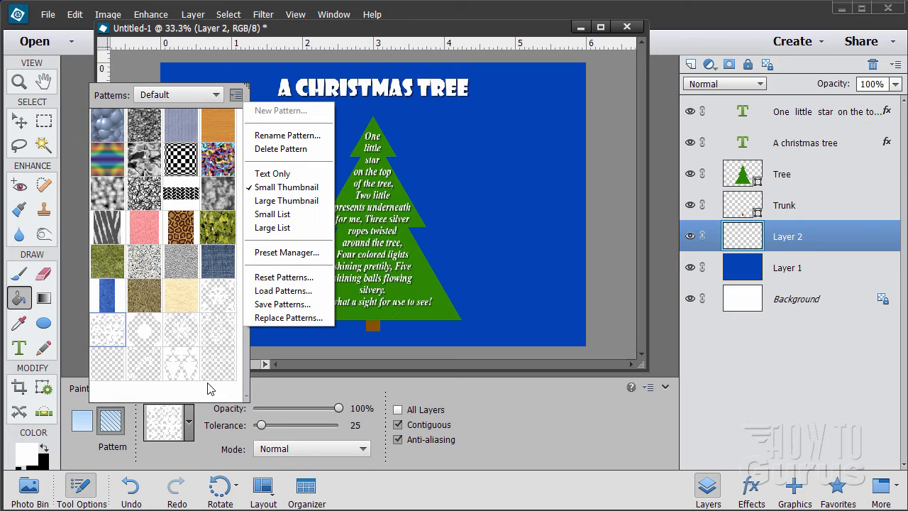
pyautogui.click(110, 338)
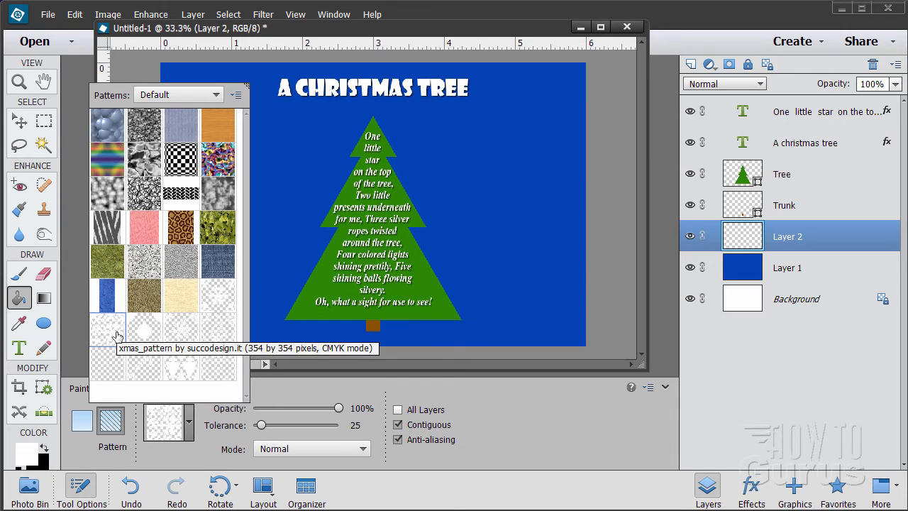
pyautogui.click(171, 458)
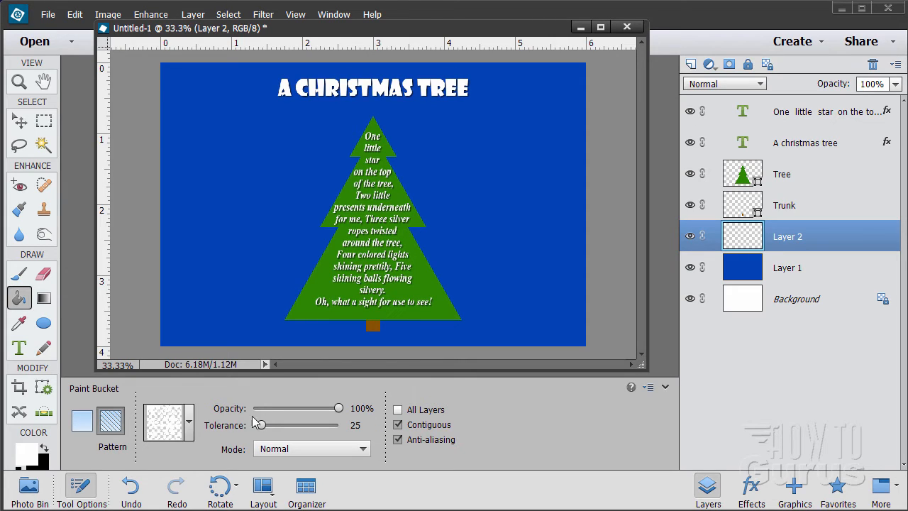
# - Set the Paint Bucket's opacity to 10% and fill Layer 2 with the snowflake pattern
pyautogui.moveTo(340, 410); pyautogui.dragTo(260, 410)
pyautogui.doubleClick(366, 408)
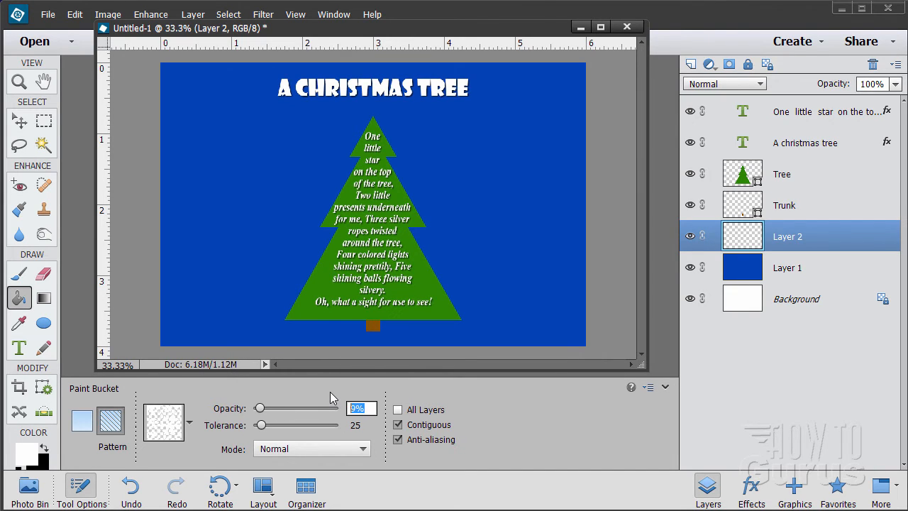
pyautogui.write('10')
pyautogui.click(276, 216)
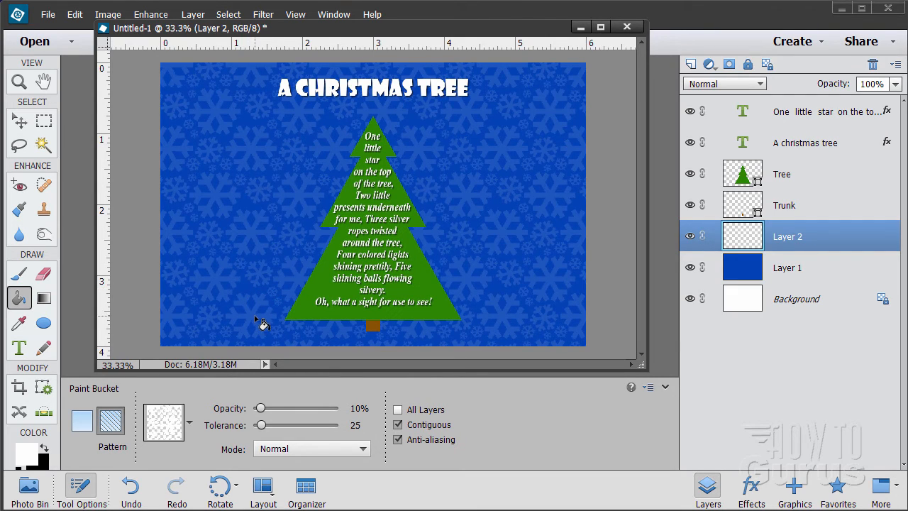
# - Set the Paint Bucket's opacity to 50% and fill the blue area around the snowflakes on Layer 2 with the pattern again
pyautogui.click(508, 439)
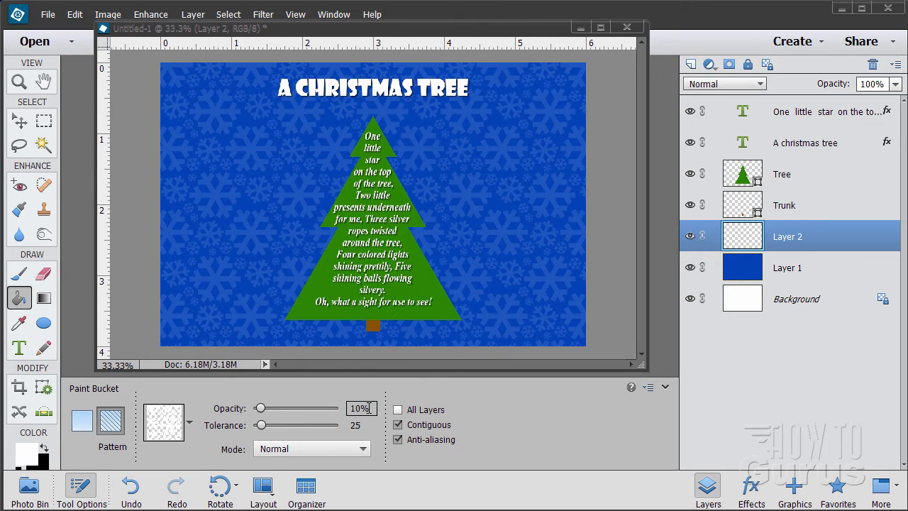
pyautogui.moveTo(369, 408); pyautogui.dragTo(344, 409)
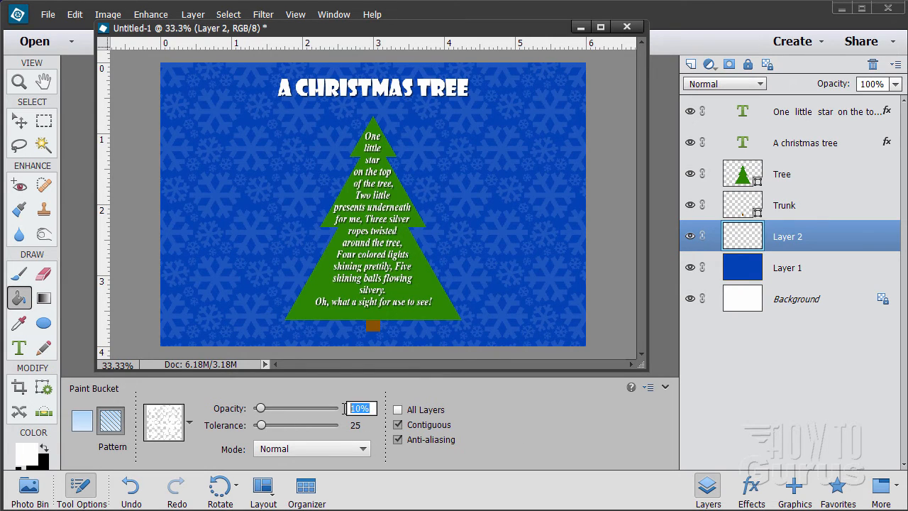
pyautogui.write('50')
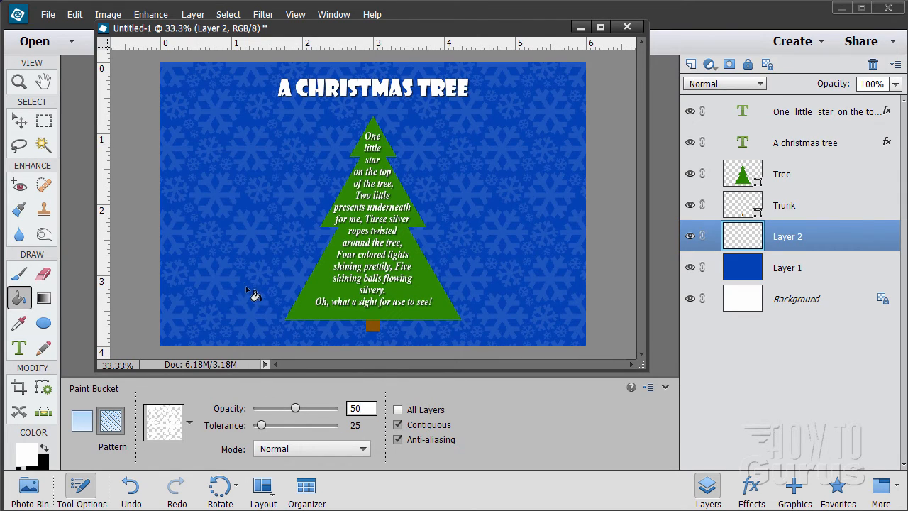
pyautogui.press('Return')
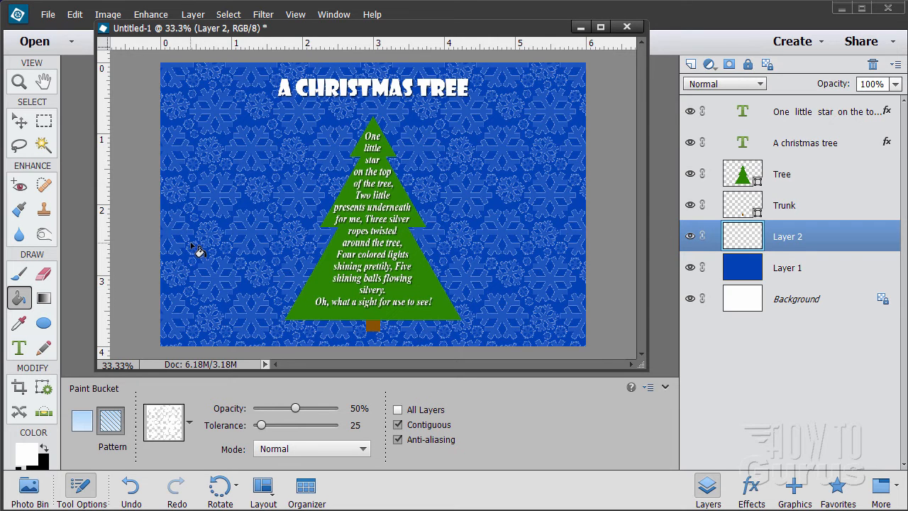
# - Examine the snowflake outlines beside the tree at 100% zoom, then return to the whole card at 33.3%
pyautogui.click(20, 82)
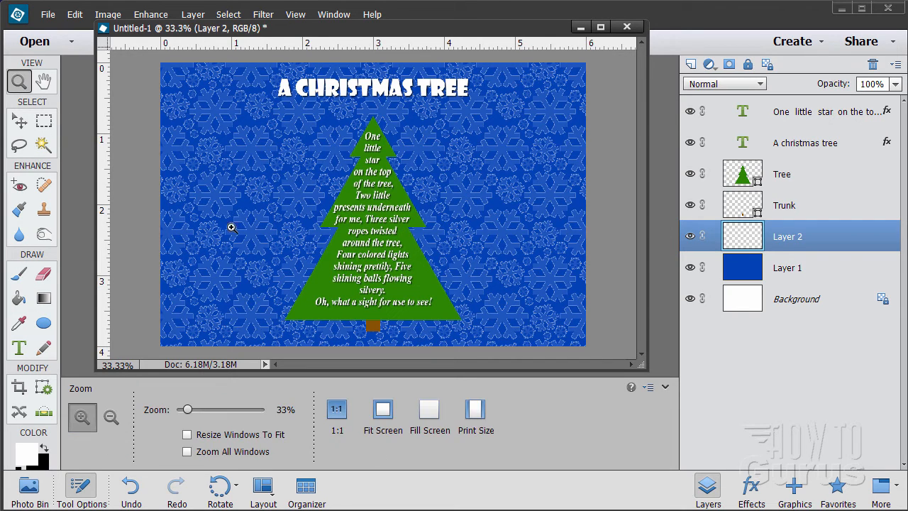
pyautogui.click(233, 228)
pyautogui.click(232, 230)
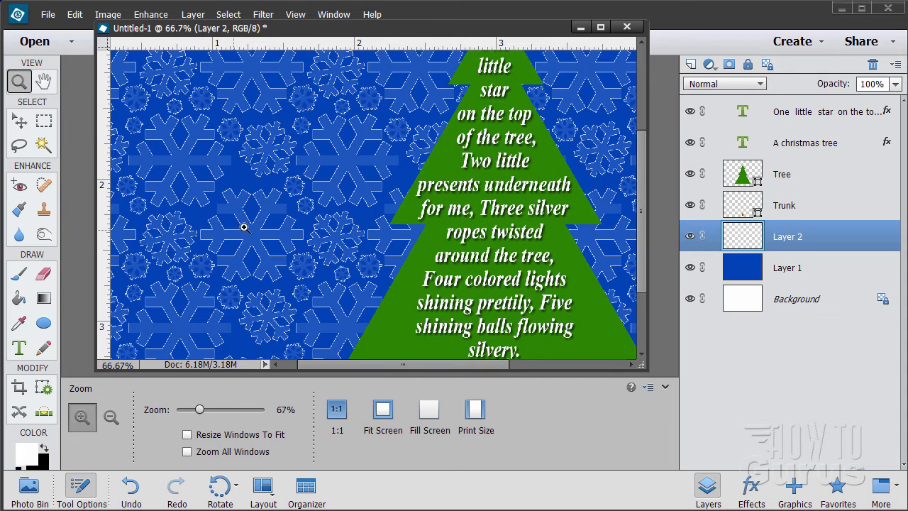
pyautogui.click(254, 207)
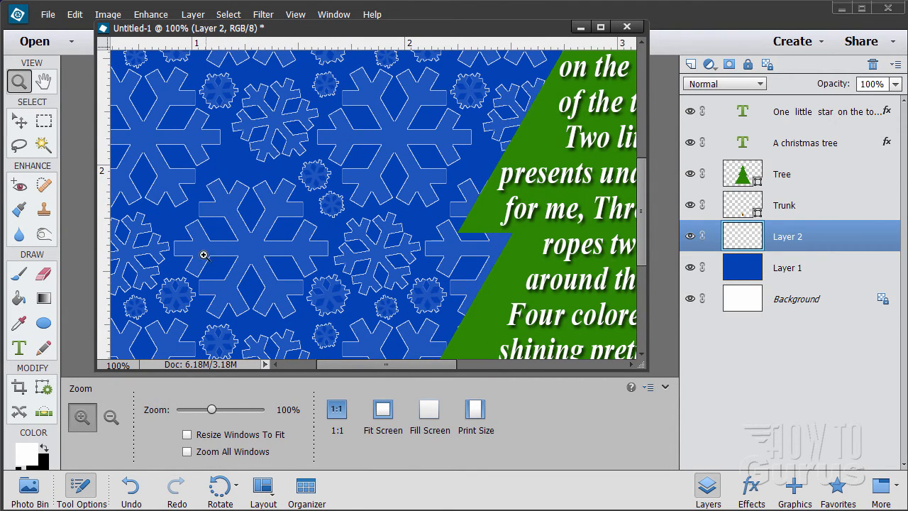
pyautogui.keyDown('alt'); pyautogui.click(232, 285); pyautogui.keyUp('alt')
pyautogui.keyDown('alt'); pyautogui.click(259, 269); pyautogui.keyUp('alt')
pyautogui.keyDown('alt'); pyautogui.click(259, 272); pyautogui.keyUp('alt')
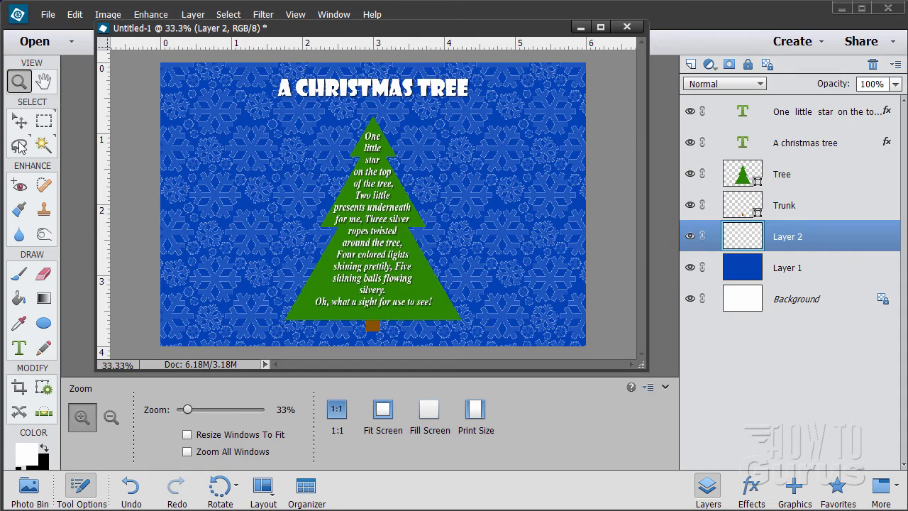
# - Set the Paint Bucket's opacity to 25% and fill six scattered snowflakes of mixed sizes on both sides of the tree
pyautogui.click(19, 299)
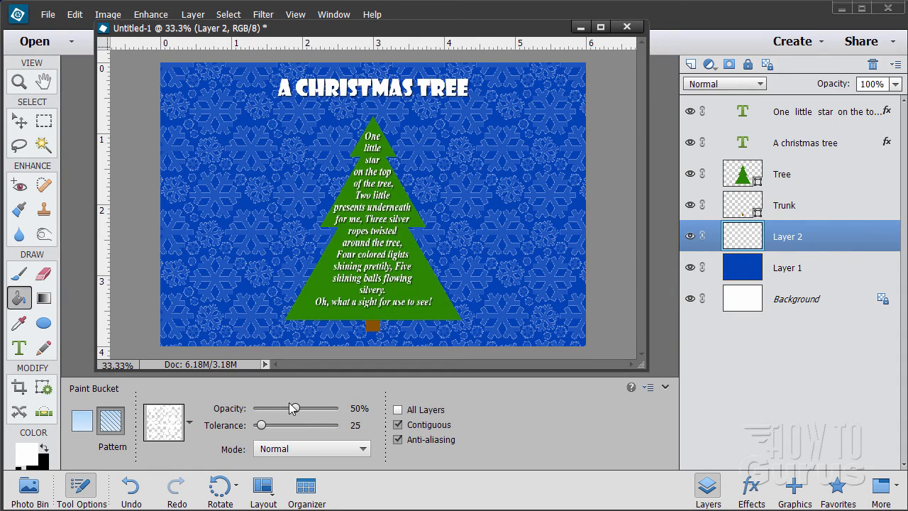
pyautogui.click(359, 408)
pyautogui.moveTo(369, 413); pyautogui.dragTo(337, 408)
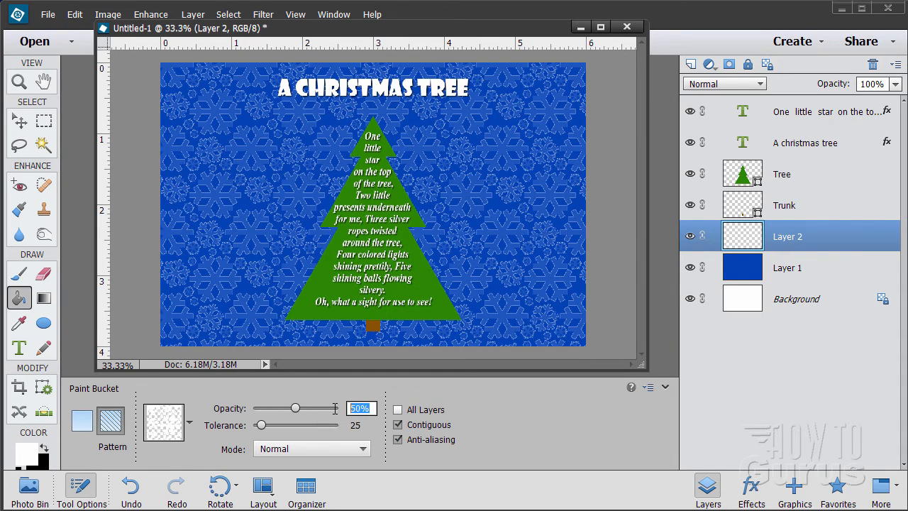
pyautogui.write('25')
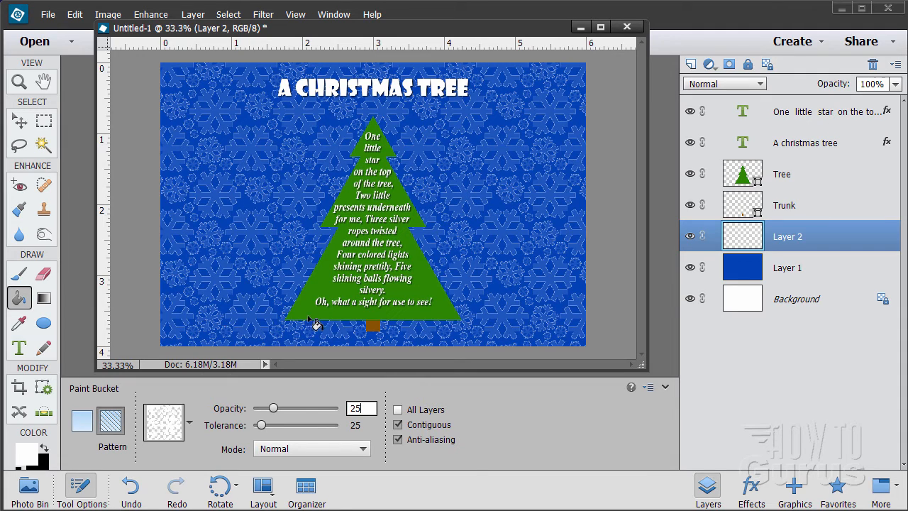
pyautogui.click(253, 321)
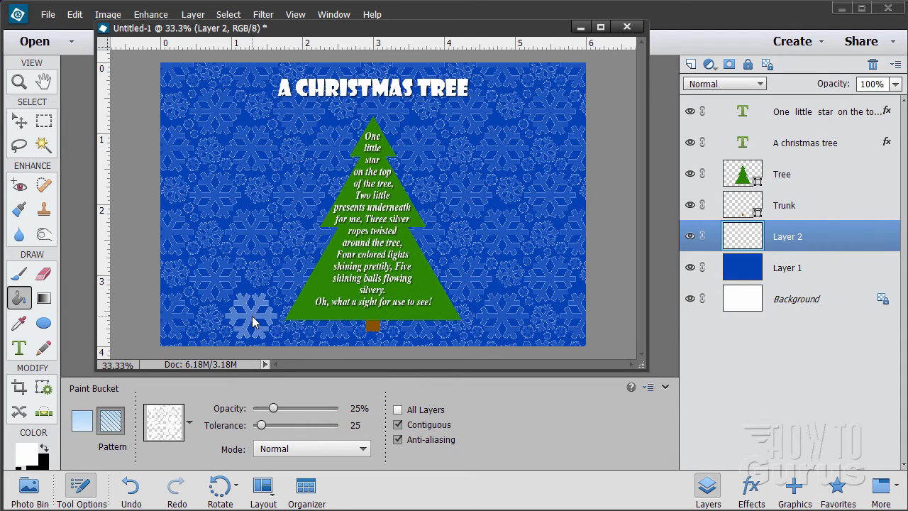
pyautogui.click(260, 193)
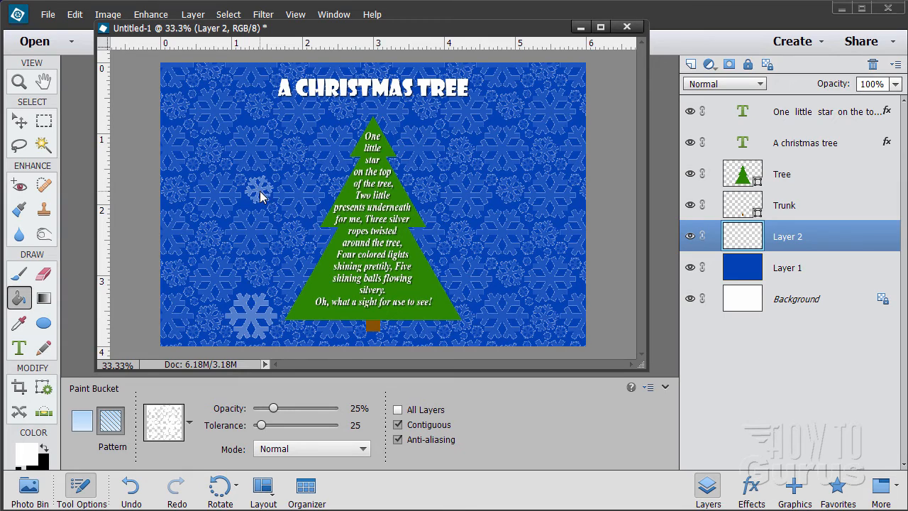
pyautogui.click(346, 112)
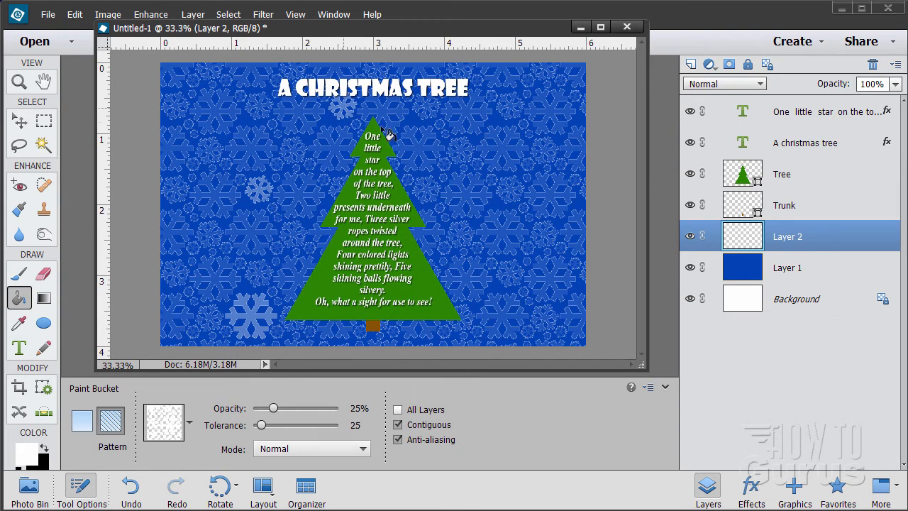
pyautogui.click(529, 170)
pyautogui.click(512, 281)
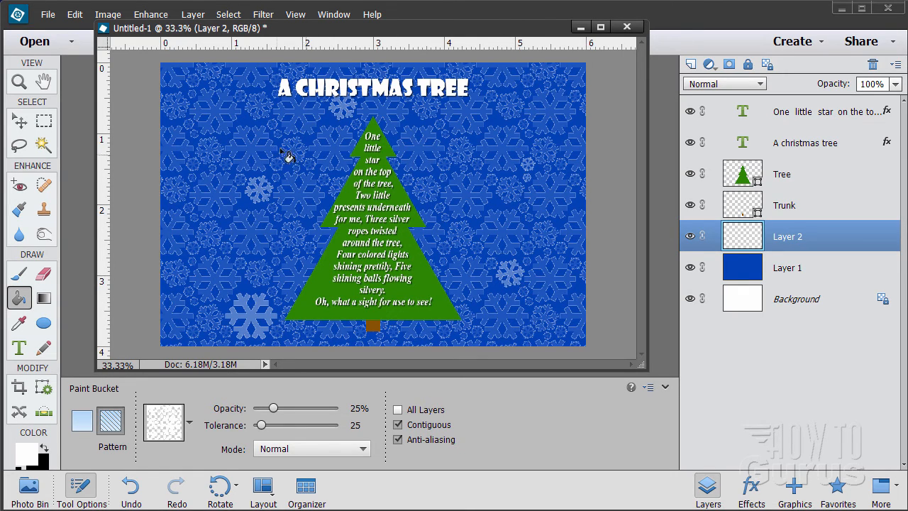
pyautogui.click(224, 119)
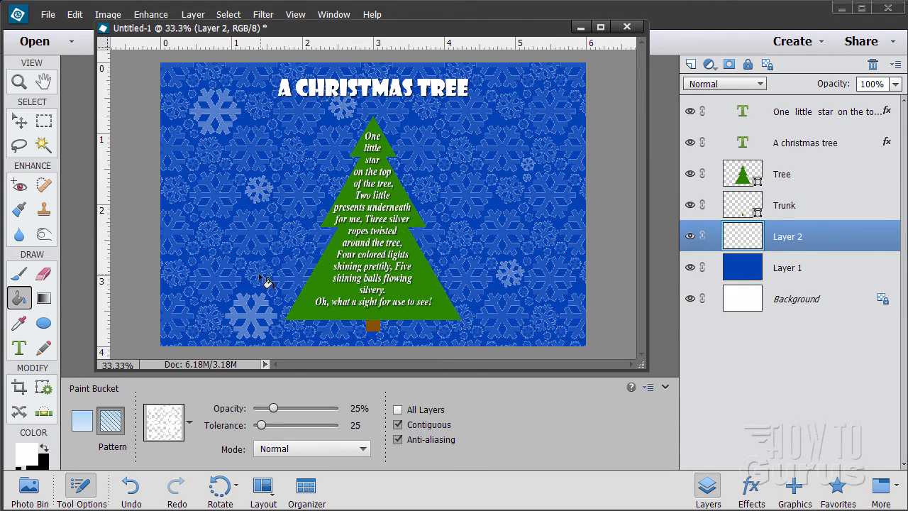
# - Fill six more snowflakes at 50% Paint Bucket opacity, three on each side of the tree, including the large one near the lower-right edge
pyautogui.click(360, 408)
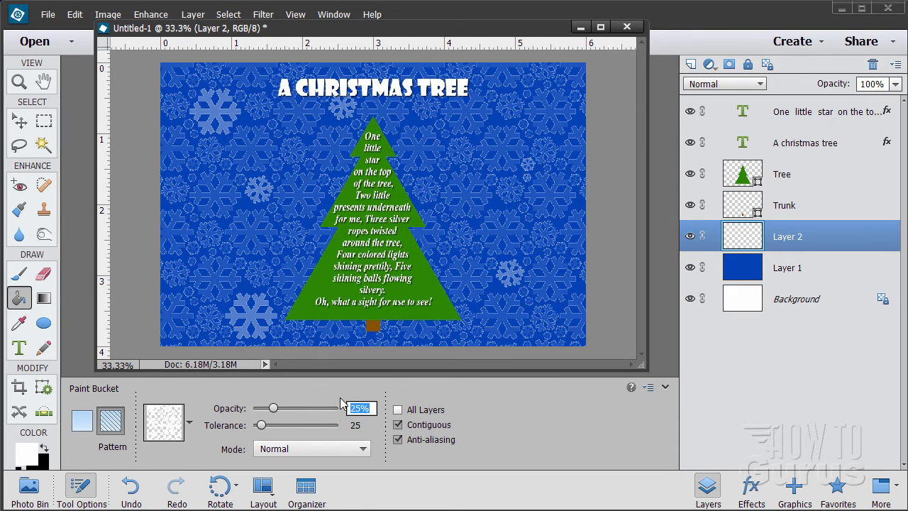
pyautogui.write('50')
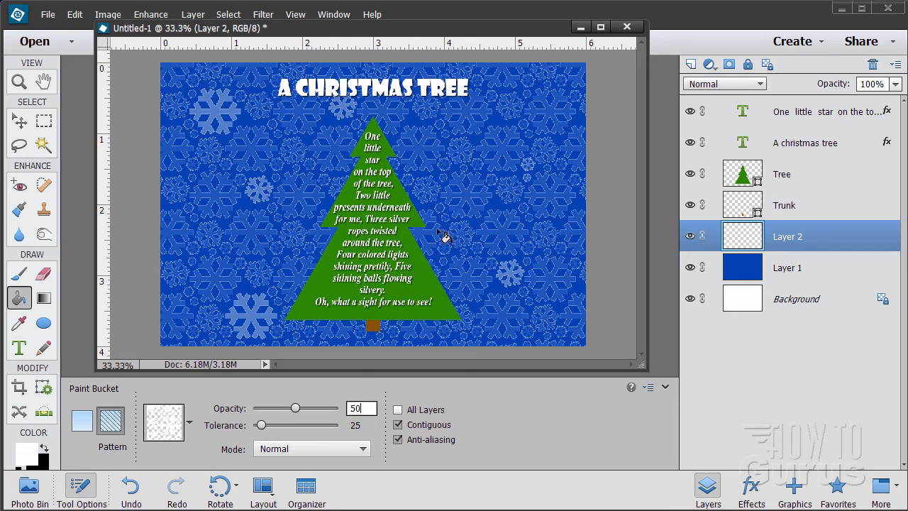
pyautogui.click(462, 155)
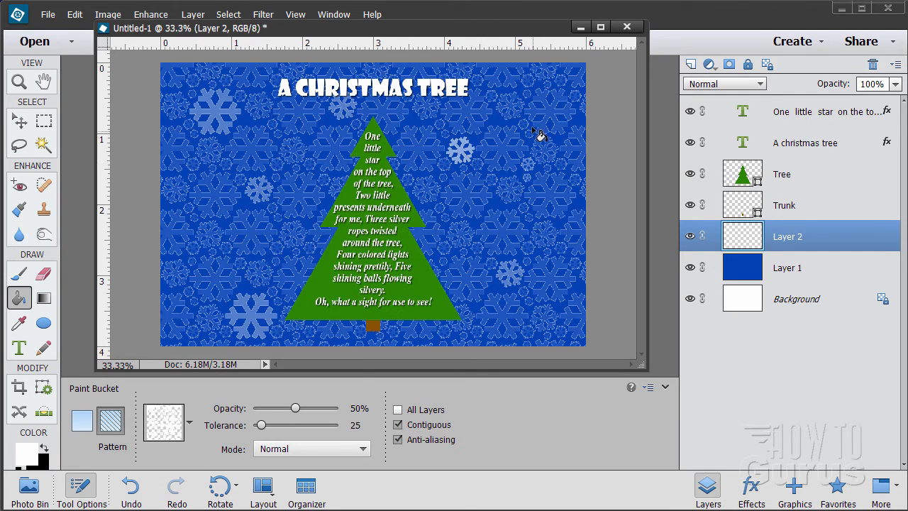
pyautogui.click(513, 106)
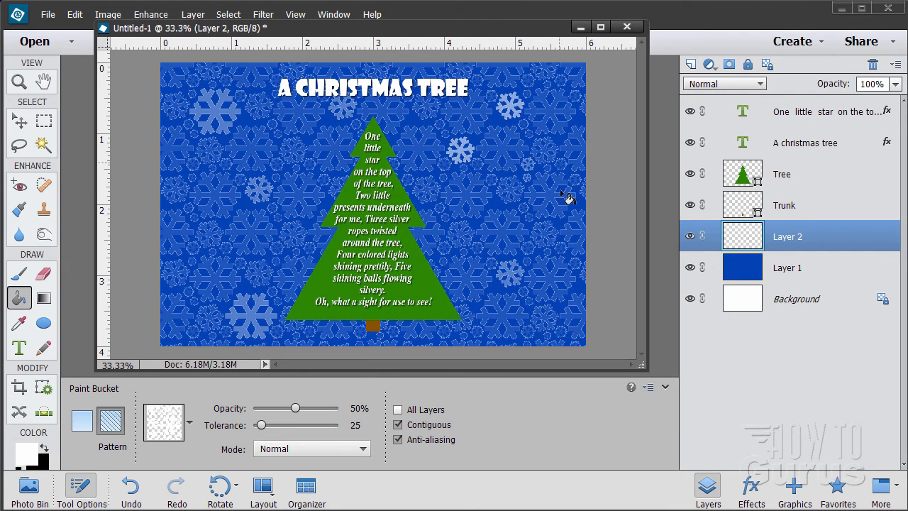
pyautogui.click(562, 287)
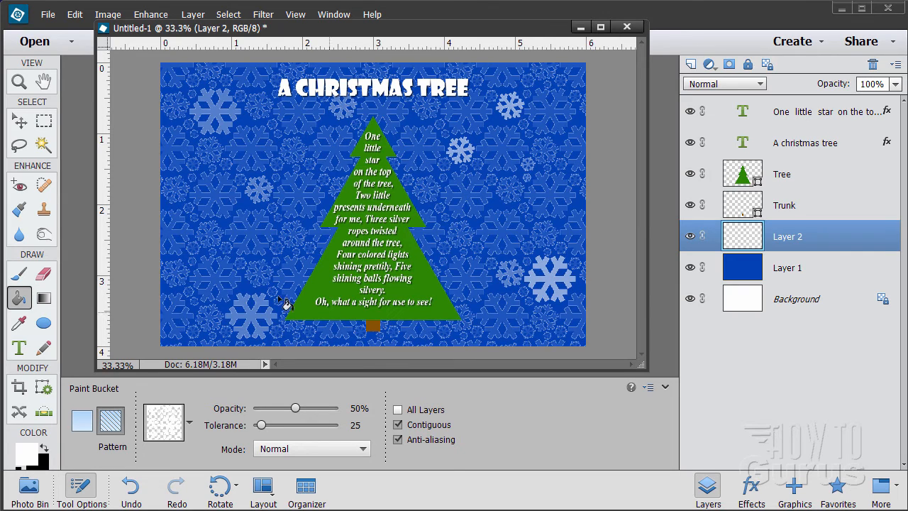
pyautogui.click(213, 238)
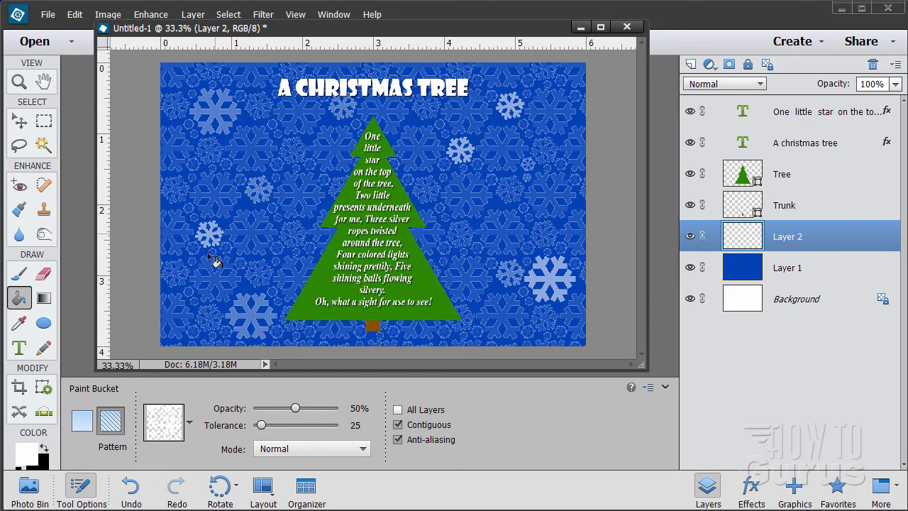
pyautogui.click(188, 292)
pyautogui.click(272, 125)
# - Fill further small and medium snowflakes around the tree and the partial one in the card's upper-right corner at 75% Paint Bucket opacity
pyautogui.click(356, 408)
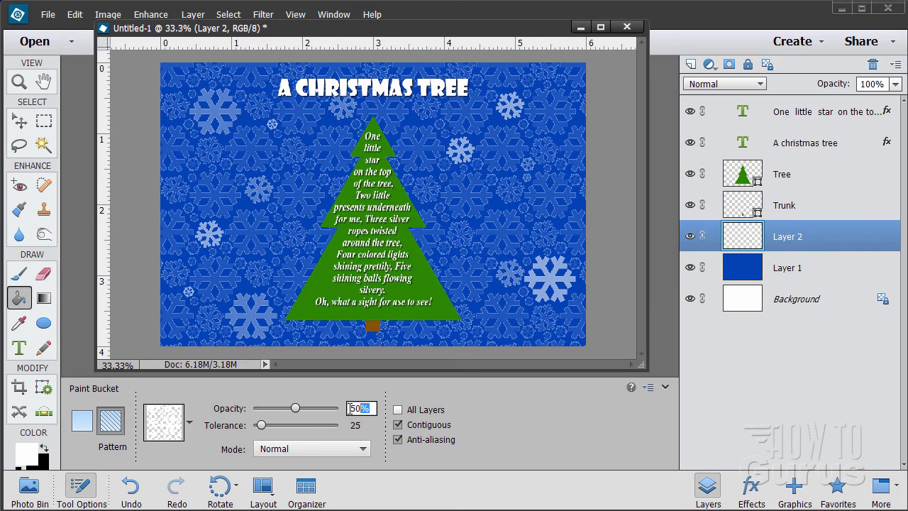
pyautogui.write('75')
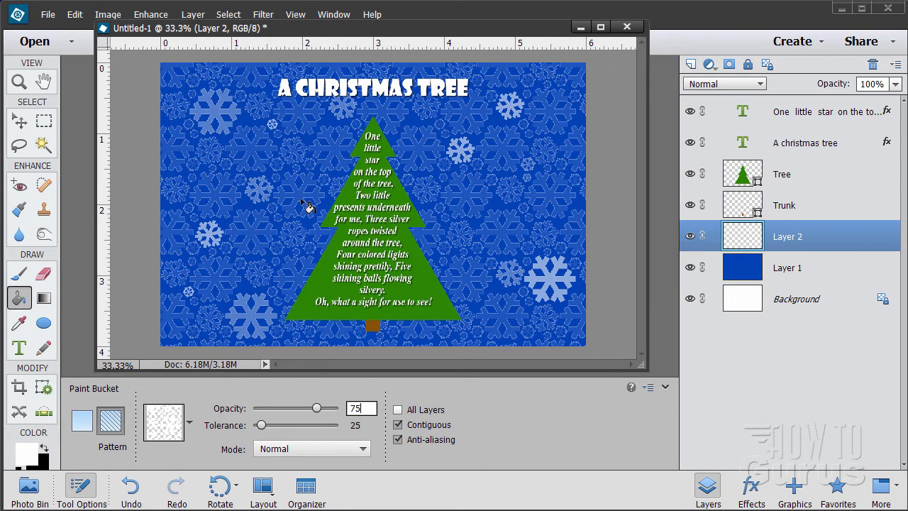
pyautogui.click(295, 236)
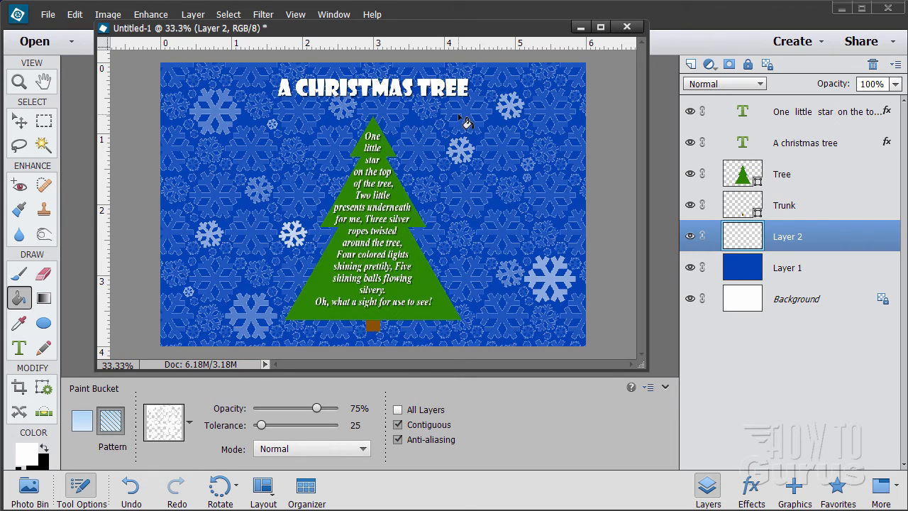
pyautogui.click(428, 107)
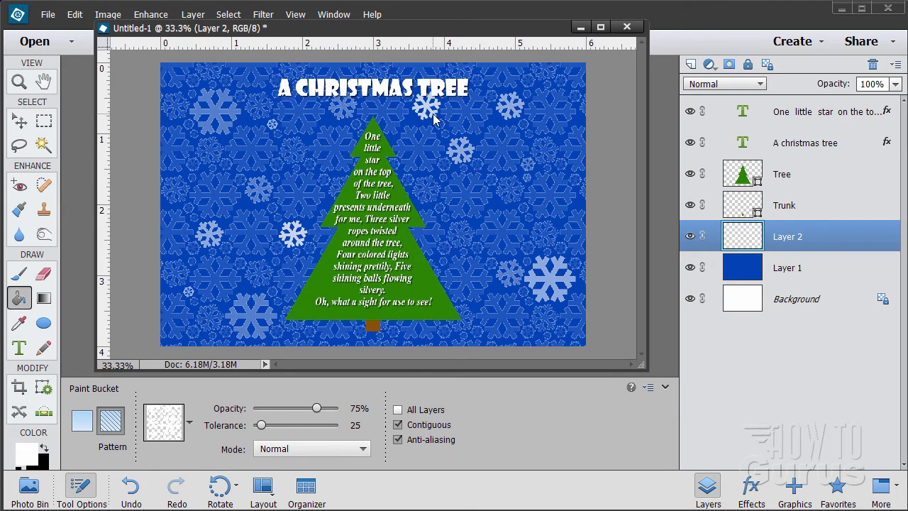
pyautogui.click(579, 84)
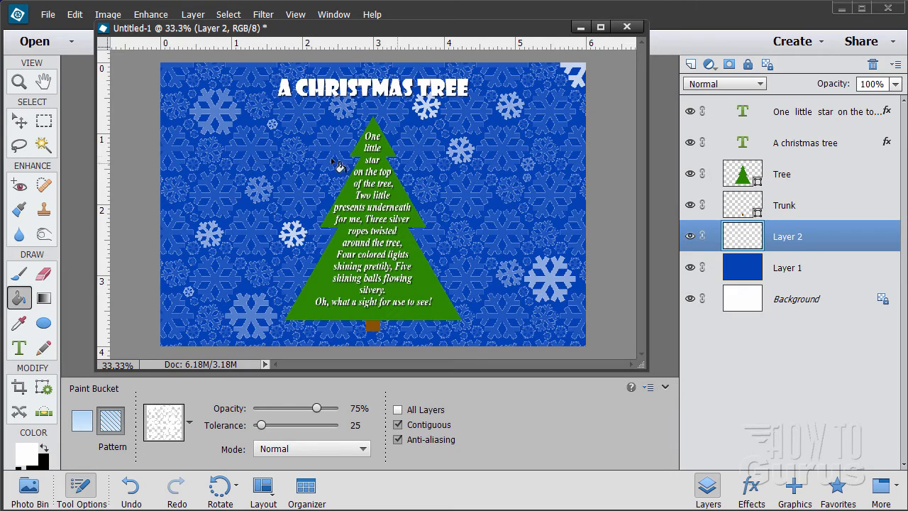
pyautogui.click(213, 155)
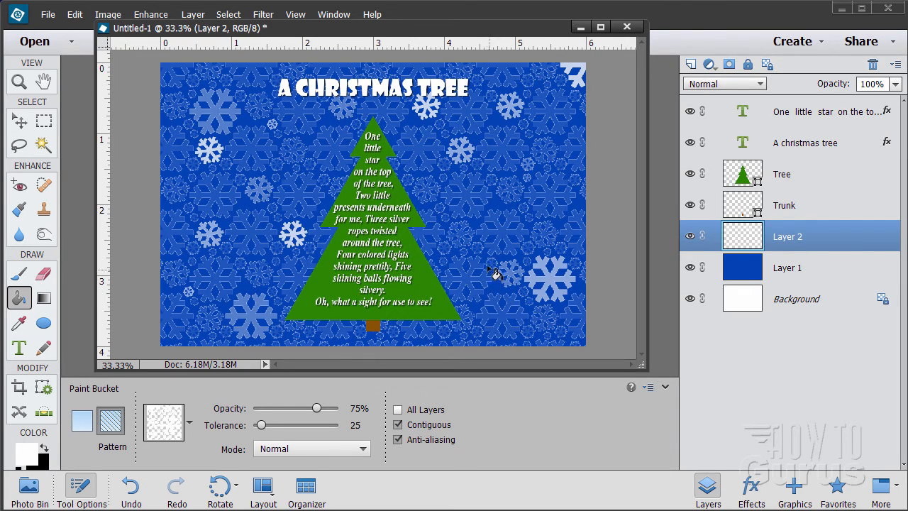
pyautogui.click(477, 248)
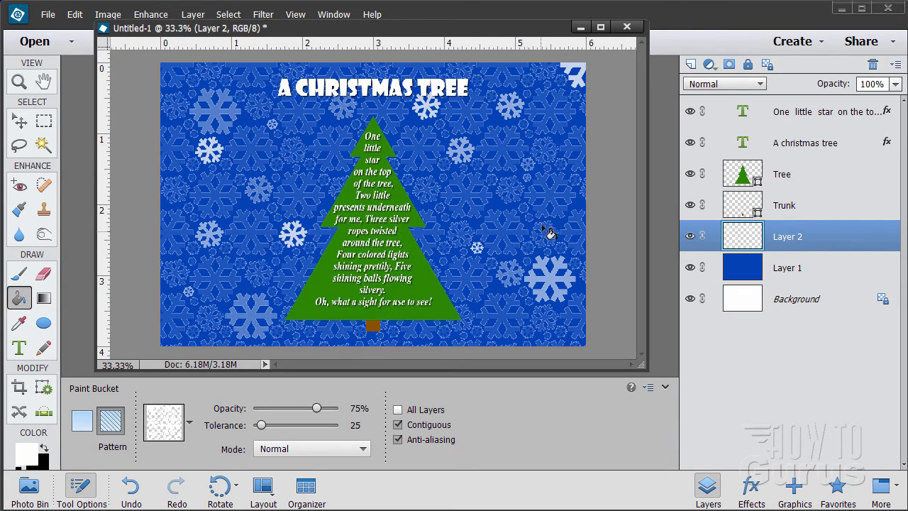
pyautogui.click(561, 165)
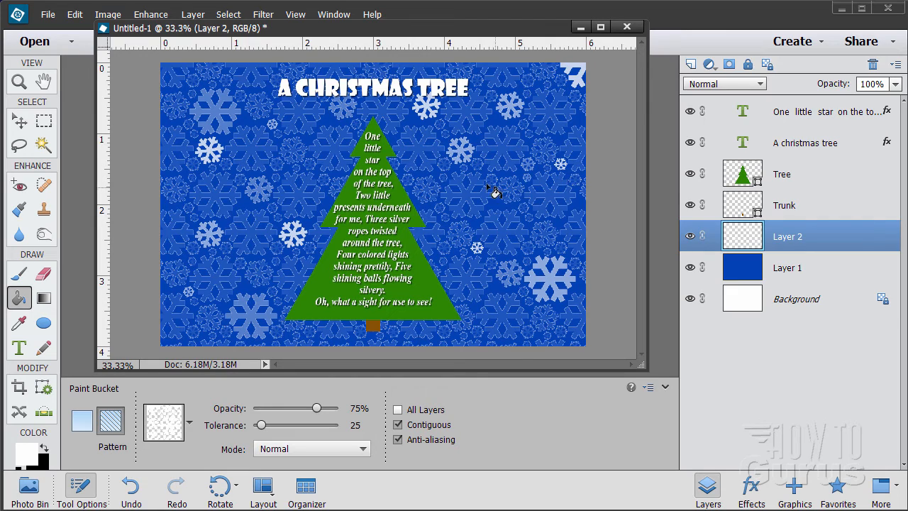
pyautogui.click(277, 165)
pyautogui.click(189, 208)
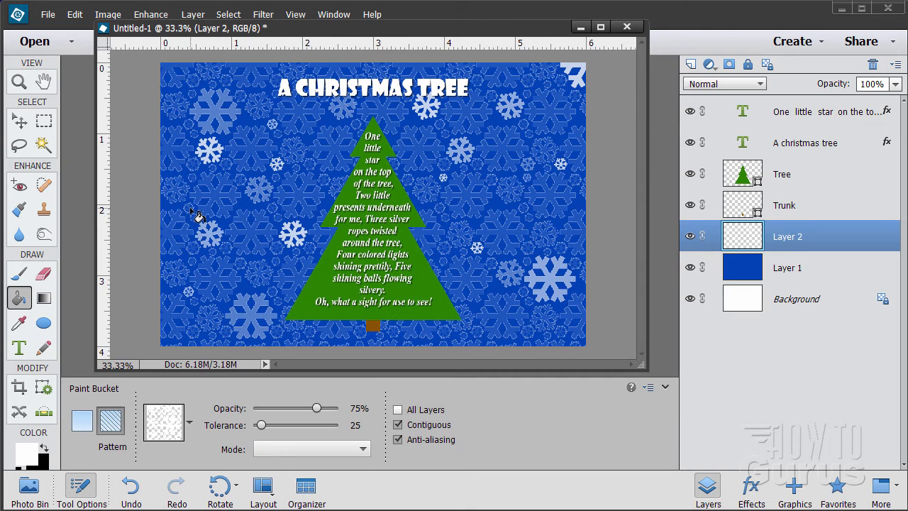
# - Raise the Paint Bucket's opacity to 100% and fill a large snowflake right of the trunk and a medium one above it
pyautogui.click(397, 439)
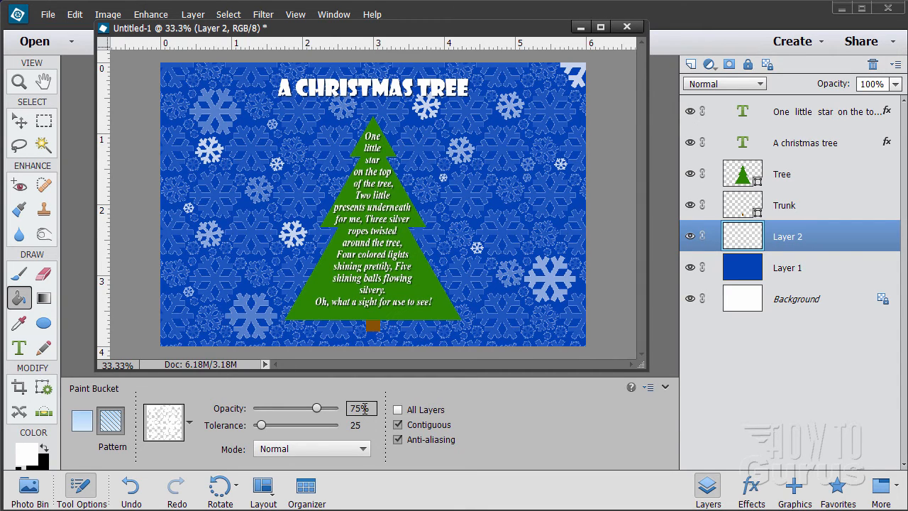
pyautogui.moveTo(316, 410); pyautogui.dragTo(355, 409)
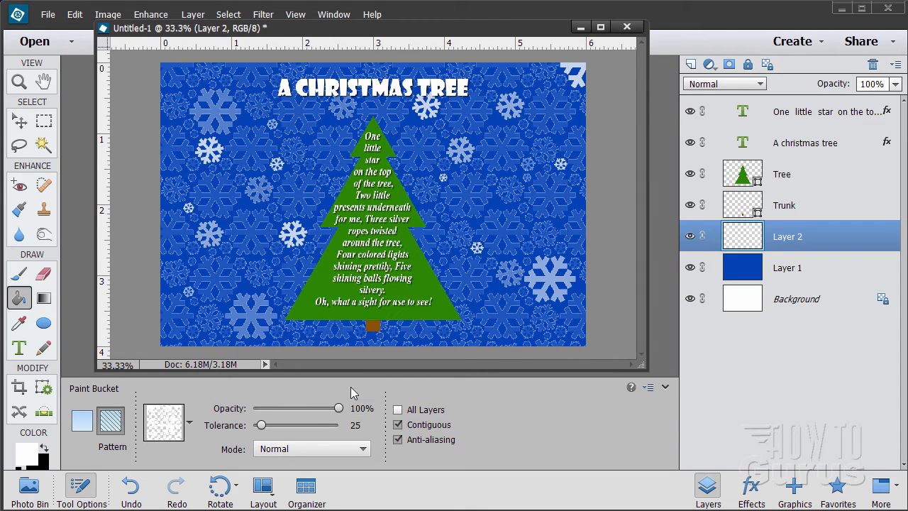
pyautogui.click(523, 329)
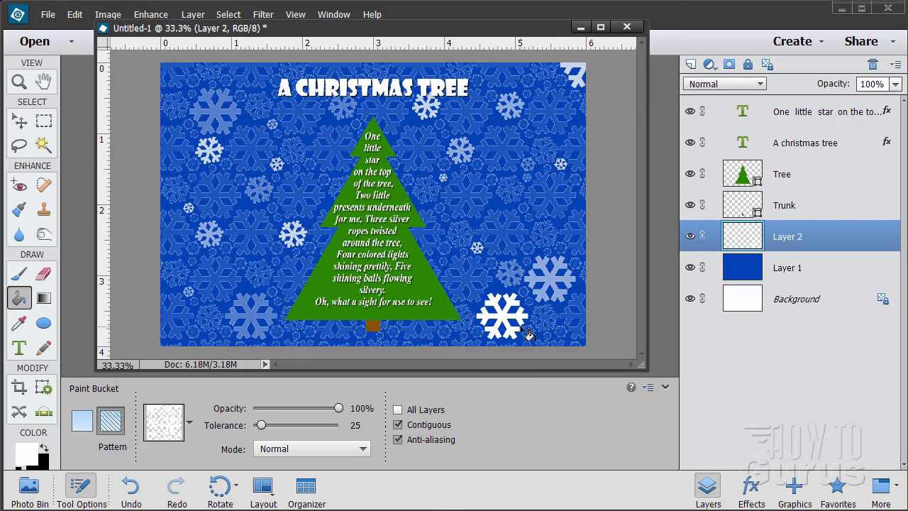
pyautogui.click(515, 205)
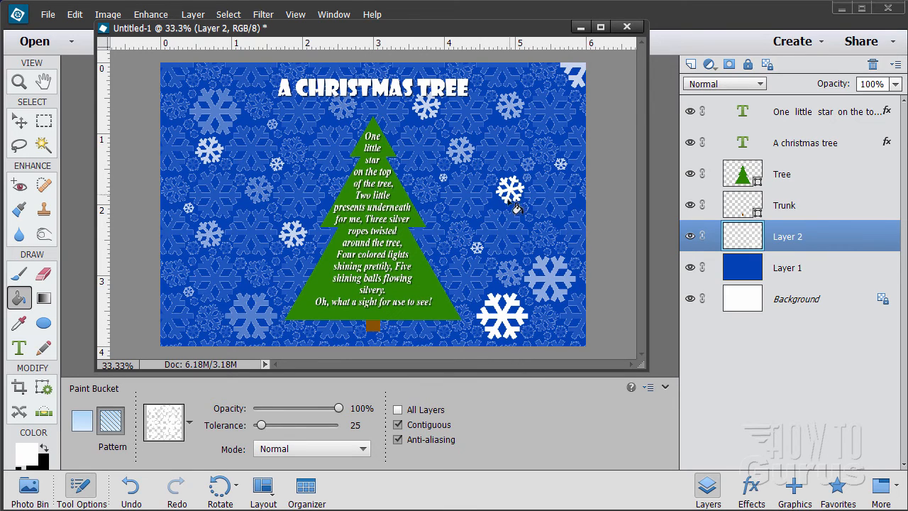
# - Fill nine more small and medium snowflakes at 100% Paint Bucket opacity, scattered on both sides of the tree and beside its trunk
pyautogui.click(478, 165)
pyautogui.click(311, 165)
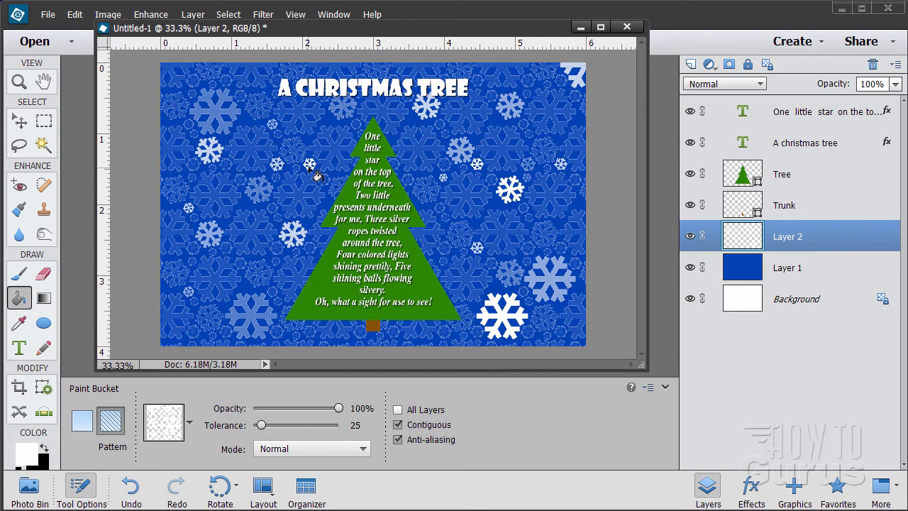
pyautogui.click(261, 108)
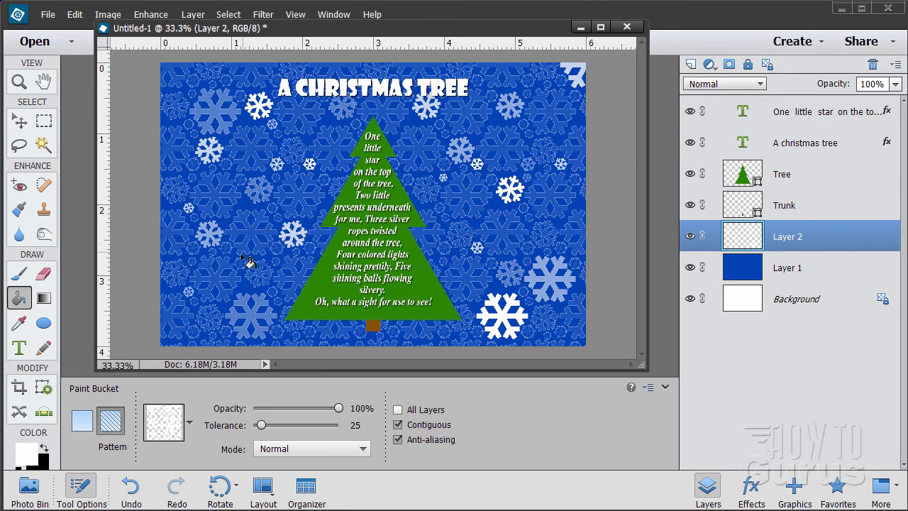
pyautogui.click(178, 277)
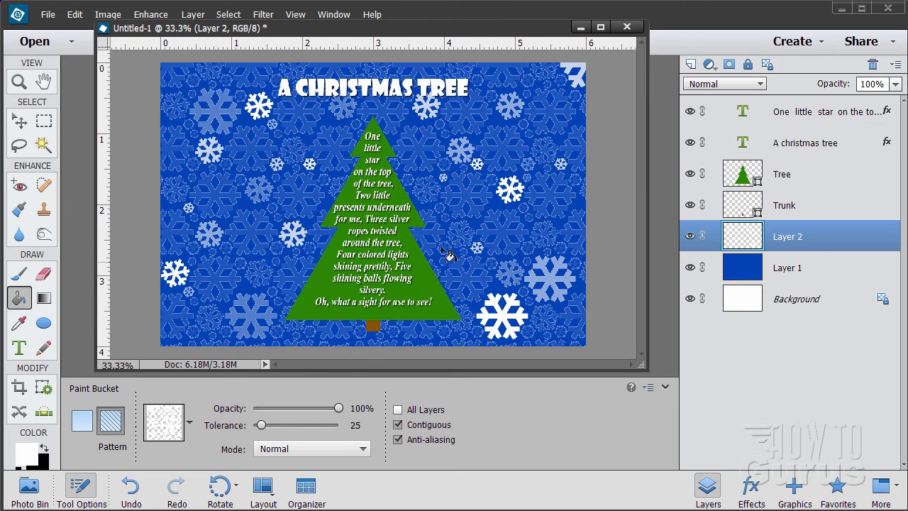
pyautogui.click(440, 209)
pyautogui.click(394, 332)
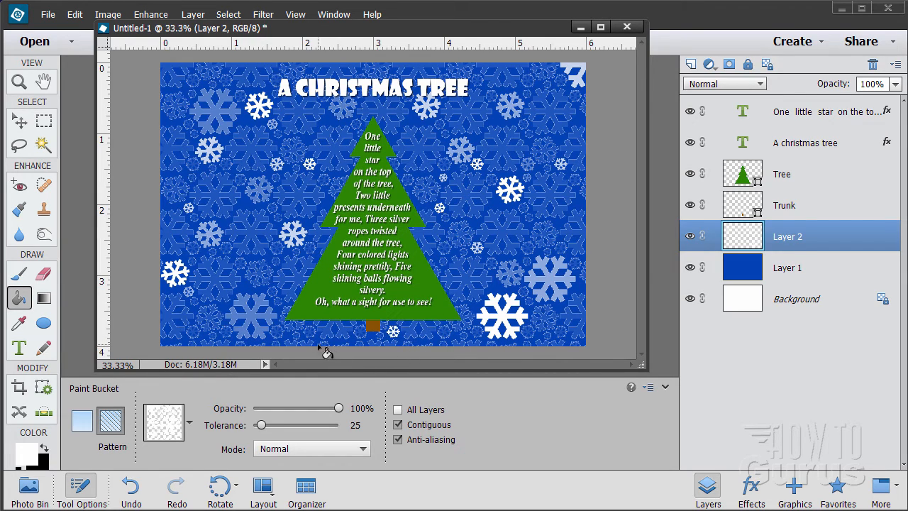
pyautogui.click(298, 336)
pyautogui.click(310, 249)
pyautogui.click(548, 155)
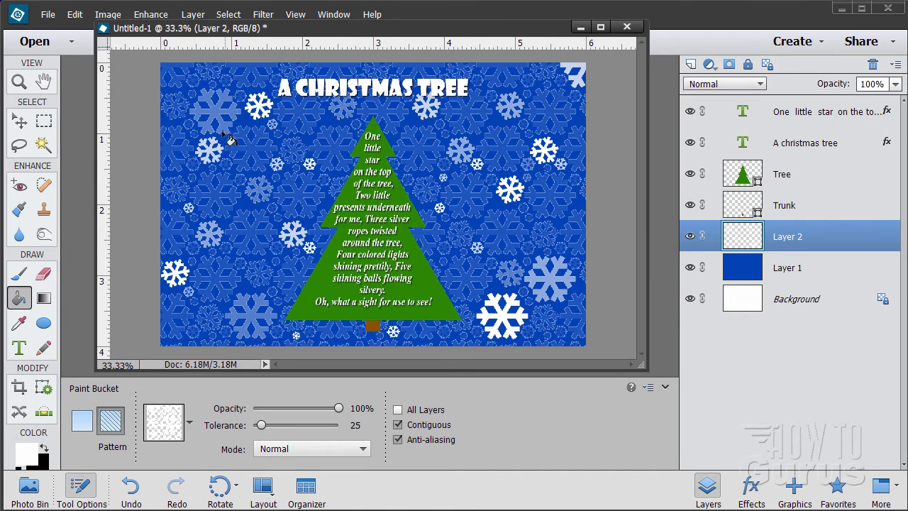
pyautogui.click(438, 206)
# - Activate the Move tool, enlarge the document window to show space around the card, and reposition it clear of the layer list
pyautogui.click(20, 122)
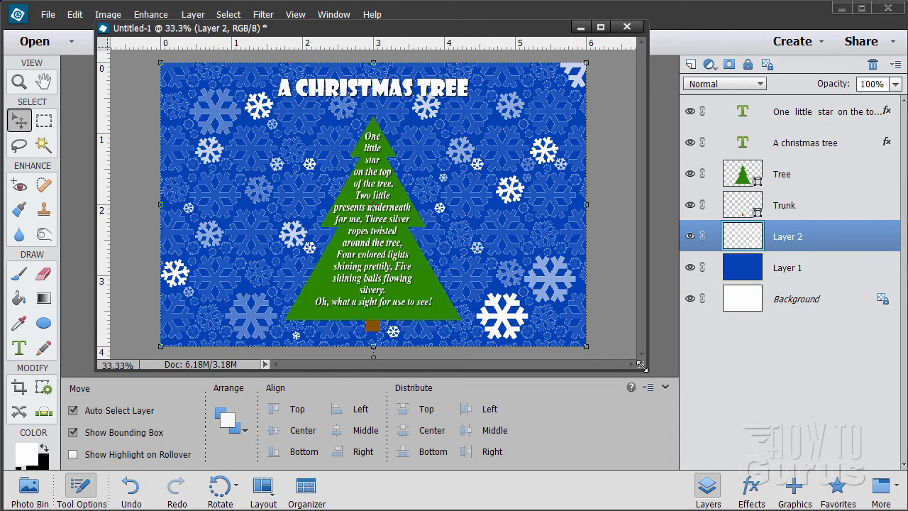
pyautogui.moveTo(640, 366); pyautogui.dragTo(690, 484)
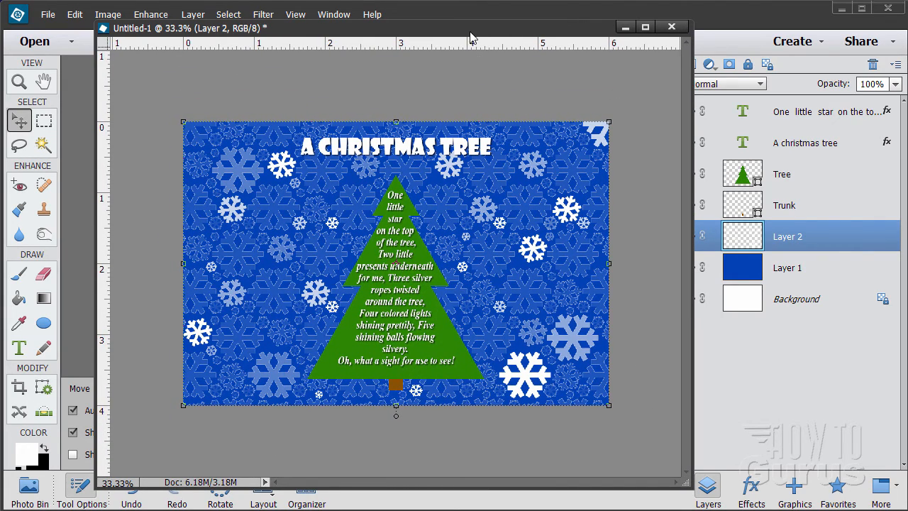
pyautogui.moveTo(472, 36); pyautogui.dragTo(446, 37)
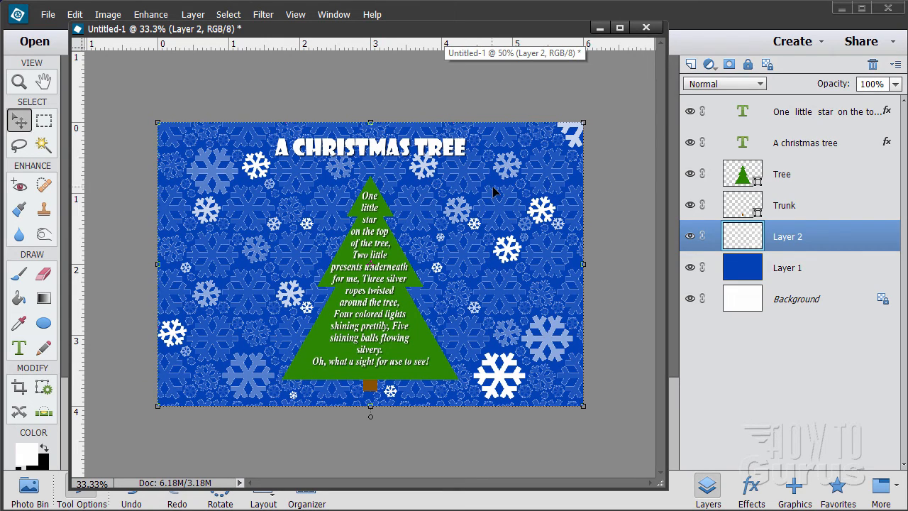
# - Add a drop shadow to the Tree layer with size 10 px, distance 16 px and a lighting angle of 124°
pyautogui.click(801, 185)
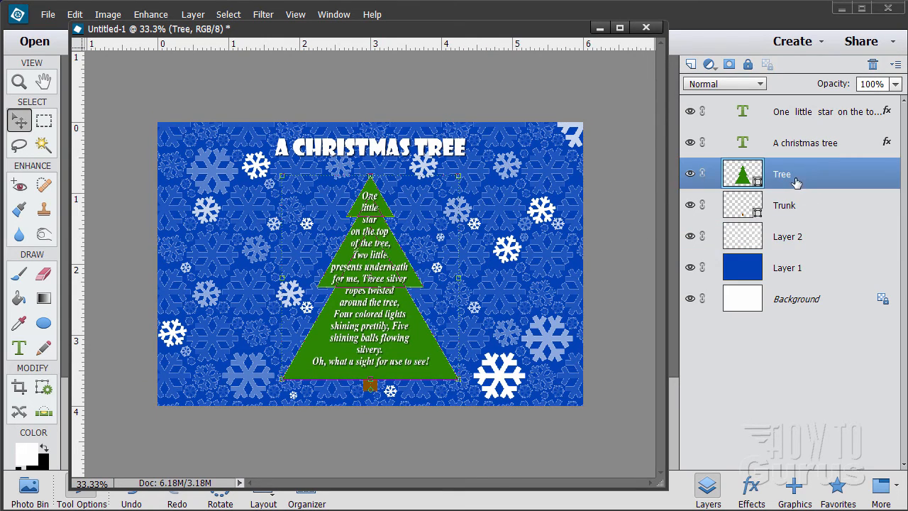
pyautogui.click(26, 85)
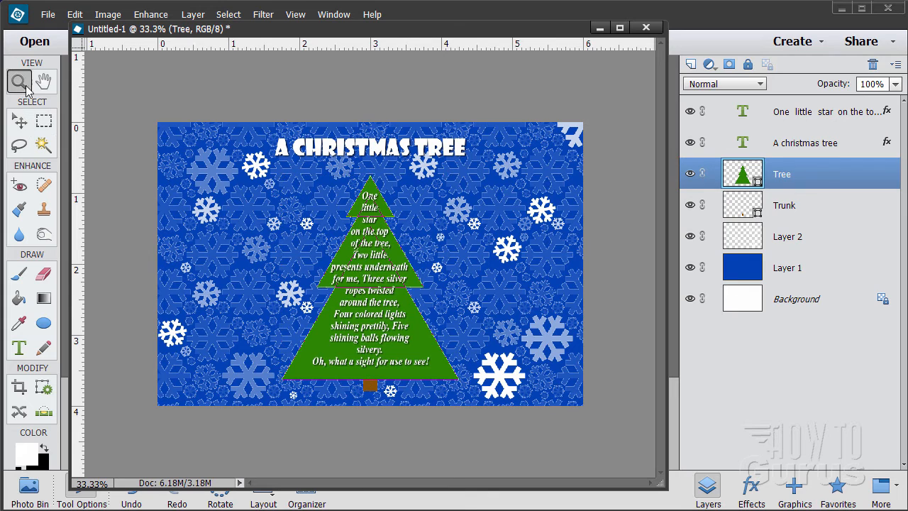
pyautogui.click(372, 282)
pyautogui.click(20, 122)
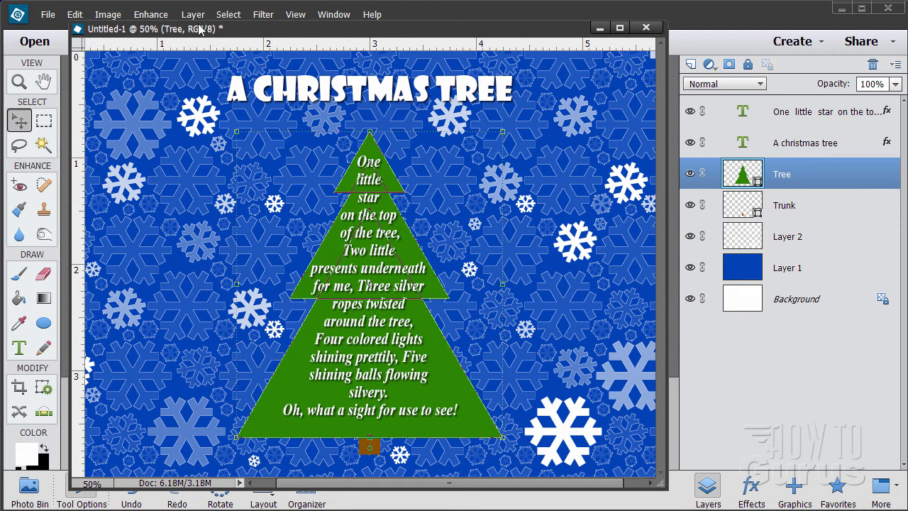
pyautogui.click(194, 15)
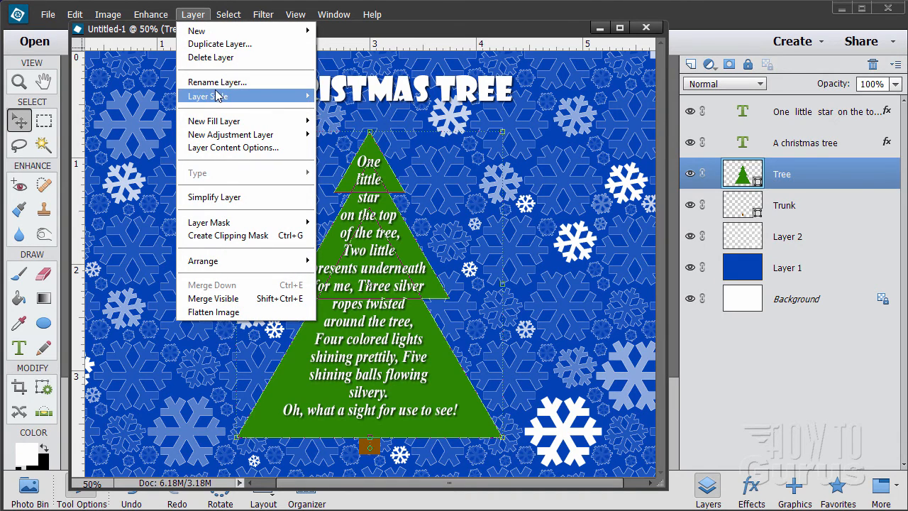
pyautogui.moveTo(245, 97)
pyautogui.click(347, 97)
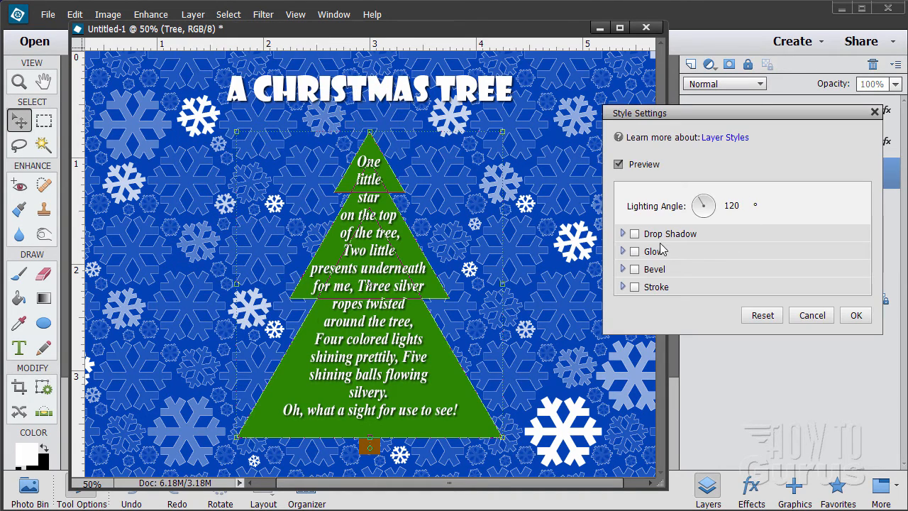
pyautogui.click(635, 234)
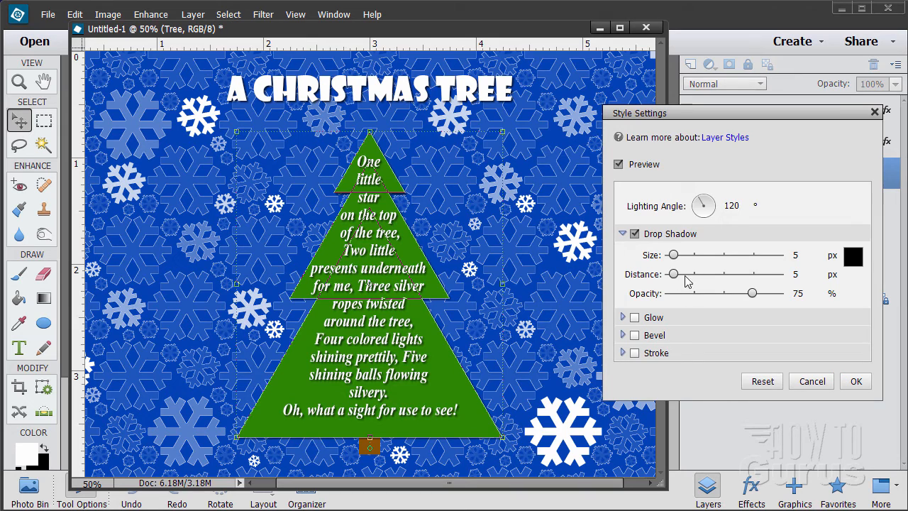
pyautogui.moveTo(674, 275); pyautogui.dragTo(677, 256)
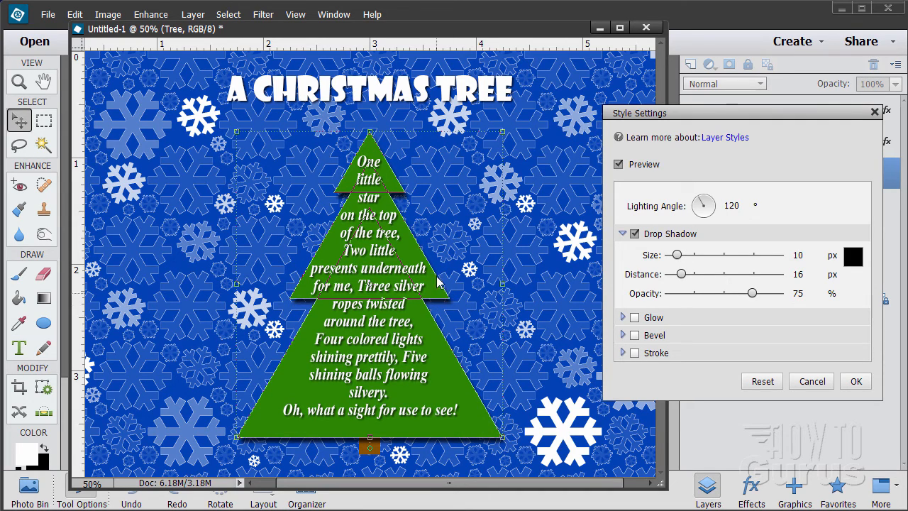
pyautogui.moveTo(702, 205); pyautogui.dragTo(698, 198)
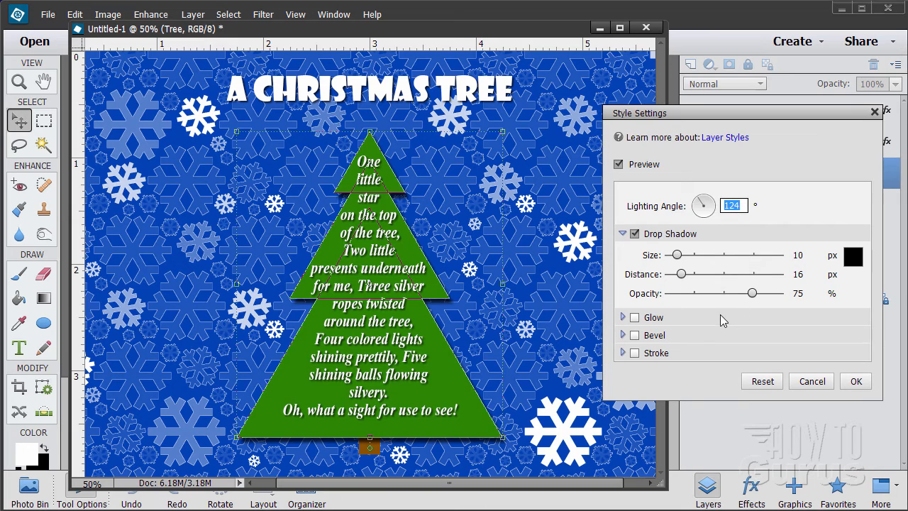
pyautogui.click(858, 381)
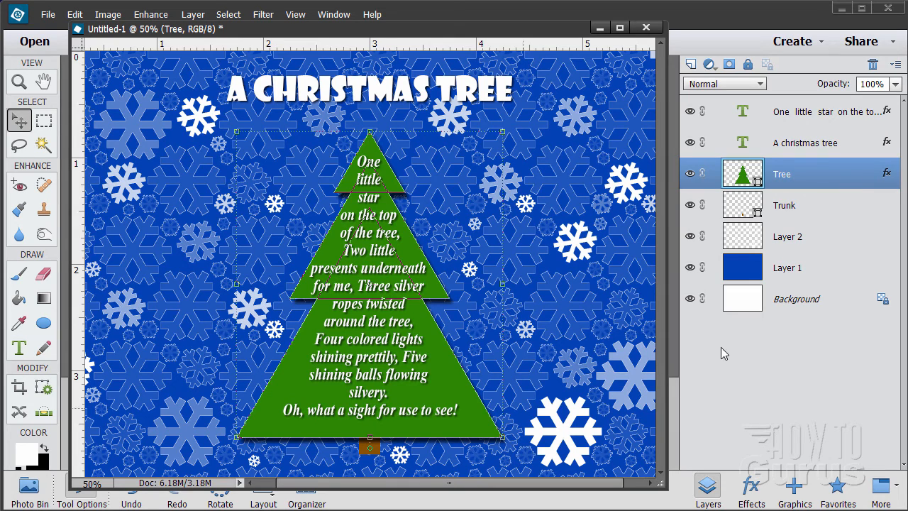
# - Copy the Tree layer's style and paste it onto the Trunk layer
pyautogui.rightClick(810, 175)
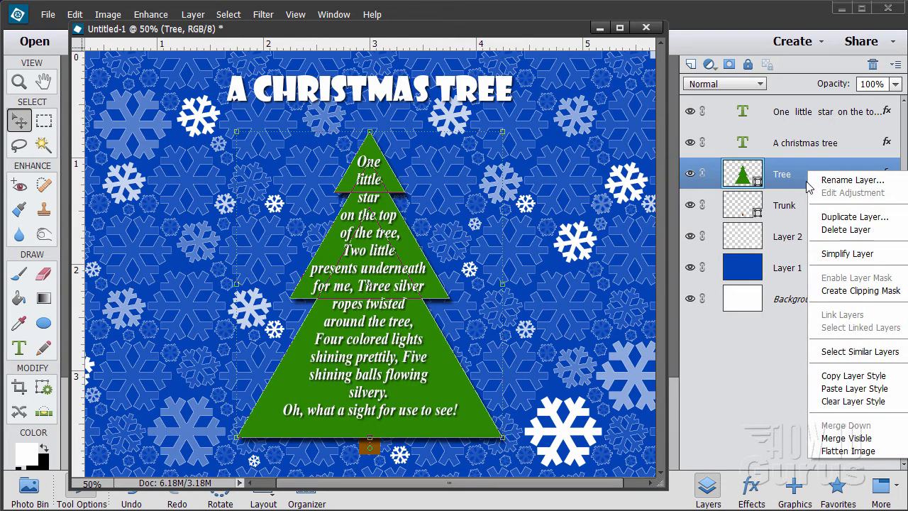
pyautogui.click(834, 376)
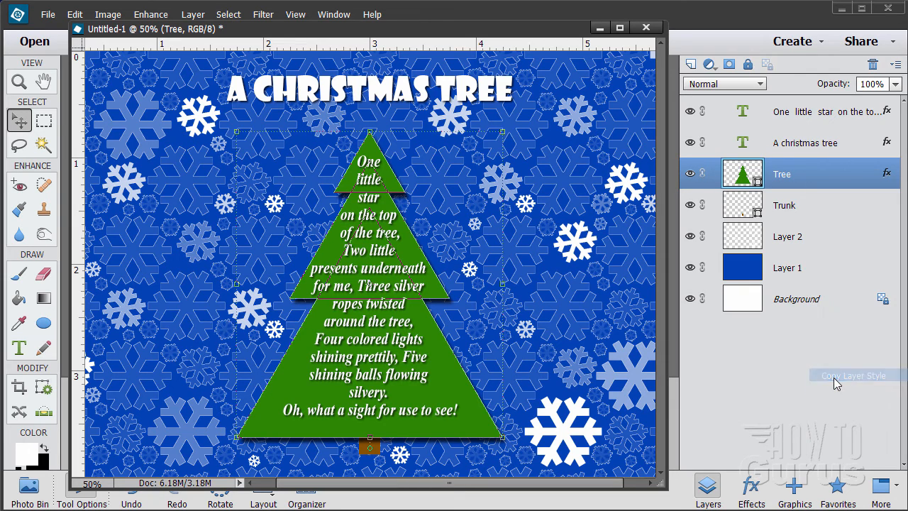
pyautogui.click(807, 212)
pyautogui.rightClick(806, 213)
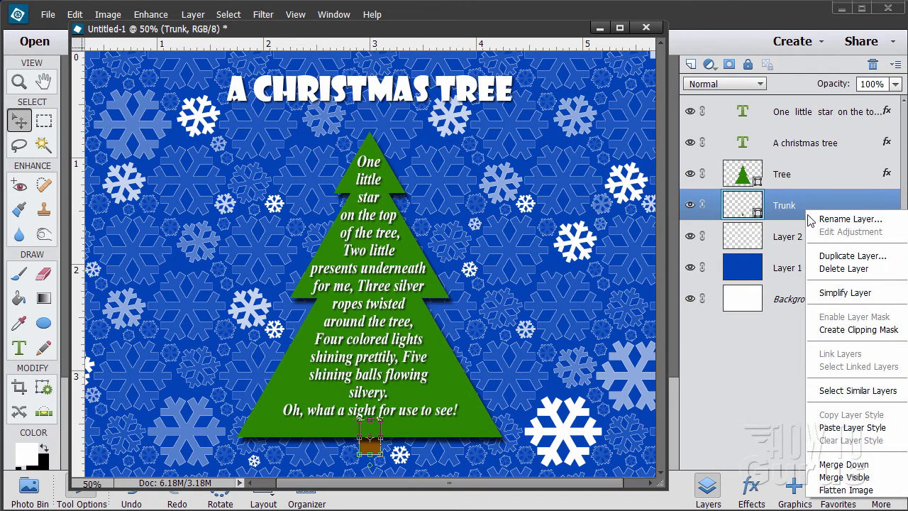
pyautogui.click(838, 428)
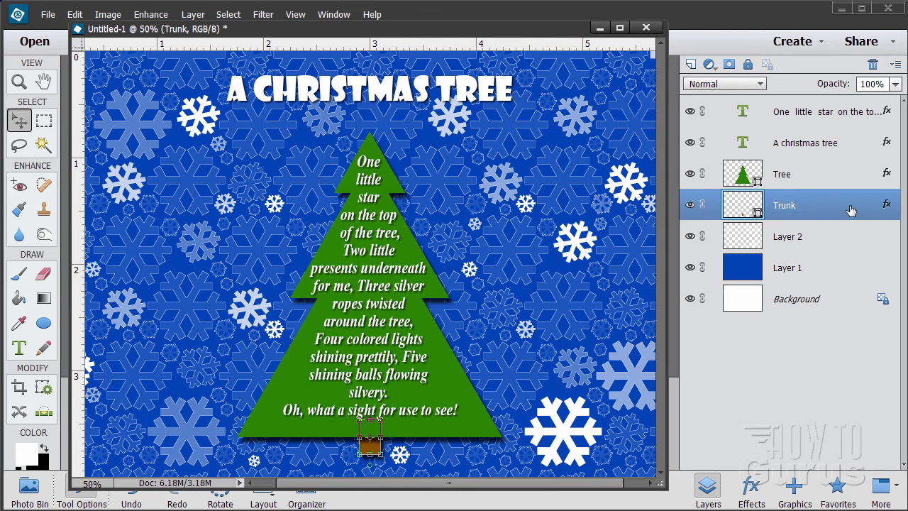
# - Set the poem text layer's drop shadow to a distance of 9 px and an opacity of 90%
pyautogui.click(788, 114)
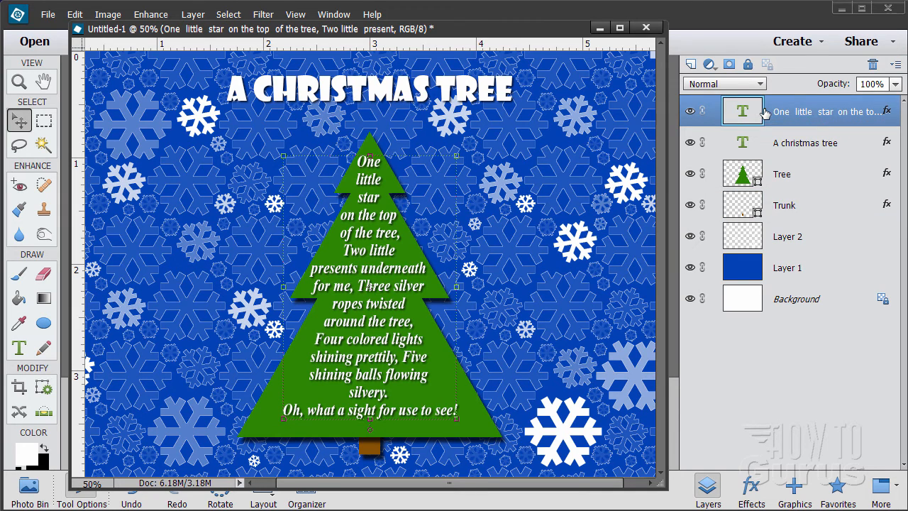
pyautogui.click(193, 14)
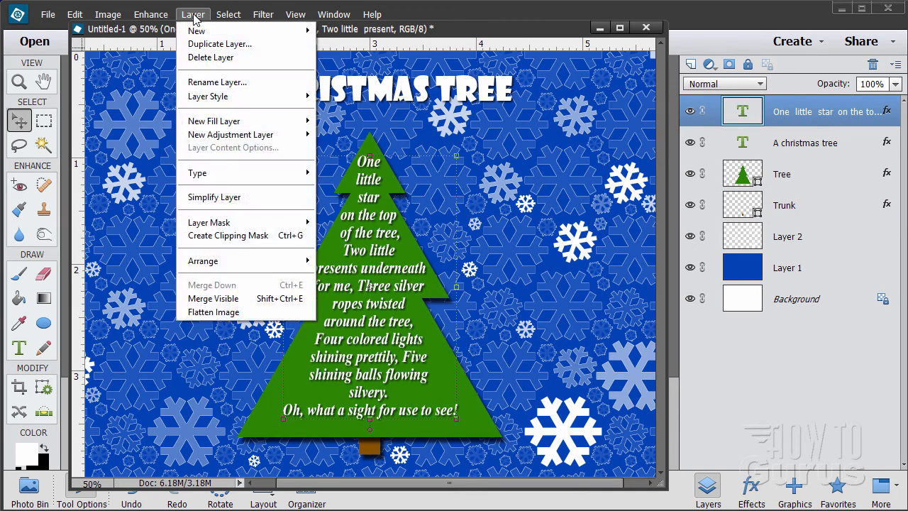
pyautogui.moveTo(212, 96)
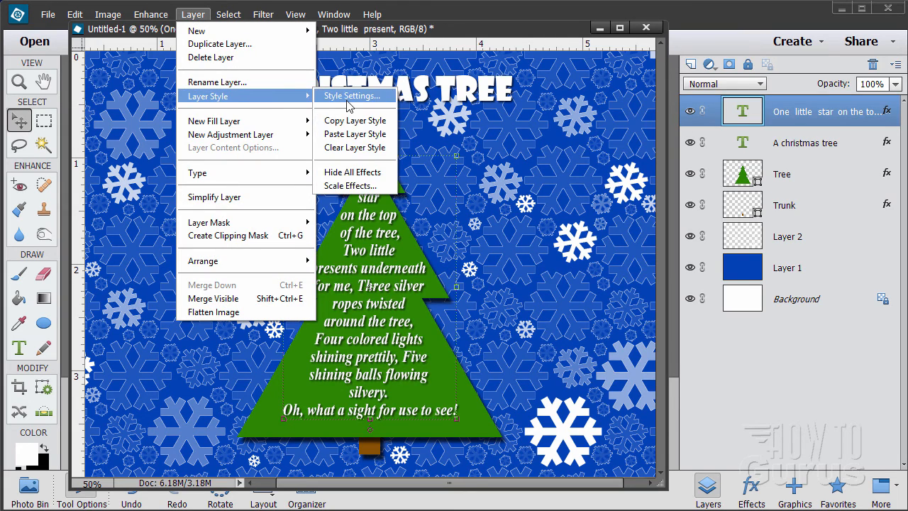
pyautogui.click(359, 96)
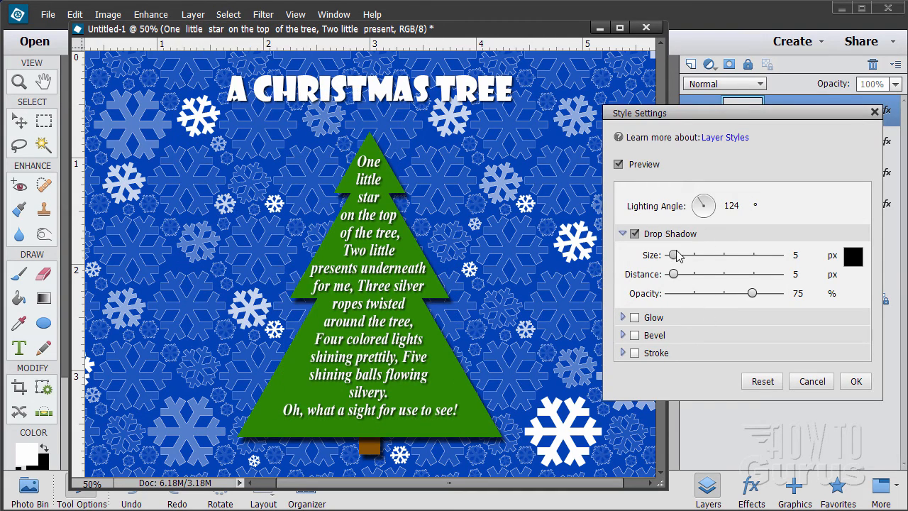
pyautogui.moveTo(677, 278); pyautogui.dragTo(676, 276)
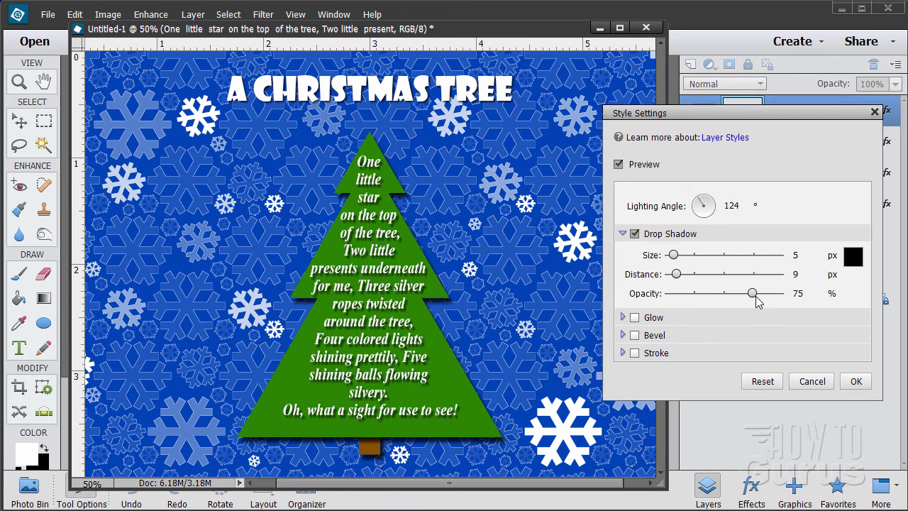
pyautogui.moveTo(752, 293); pyautogui.dragTo(816, 299)
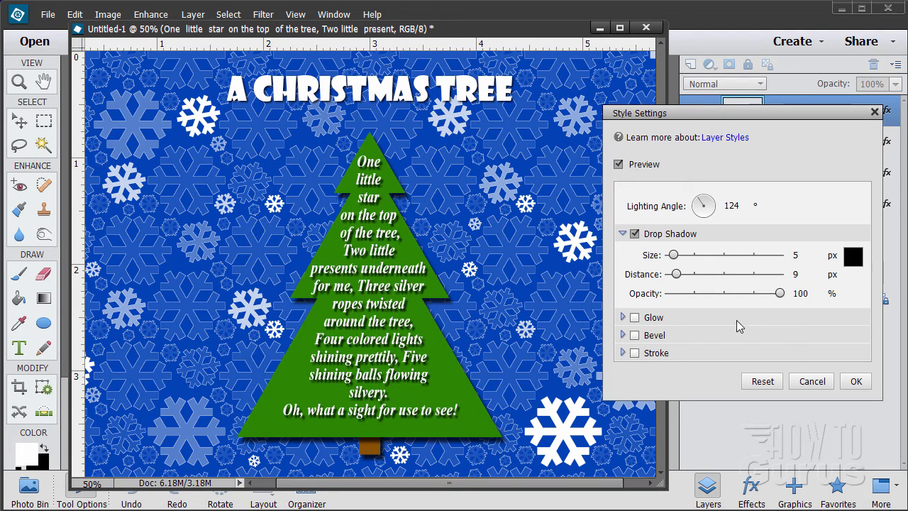
pyautogui.moveTo(780, 293)
pyautogui.mouseDown()
pyautogui.moveTo(751, 294)
pyautogui.moveTo(797, 302)
pyautogui.moveTo(774, 297)
pyautogui.mouseUp()
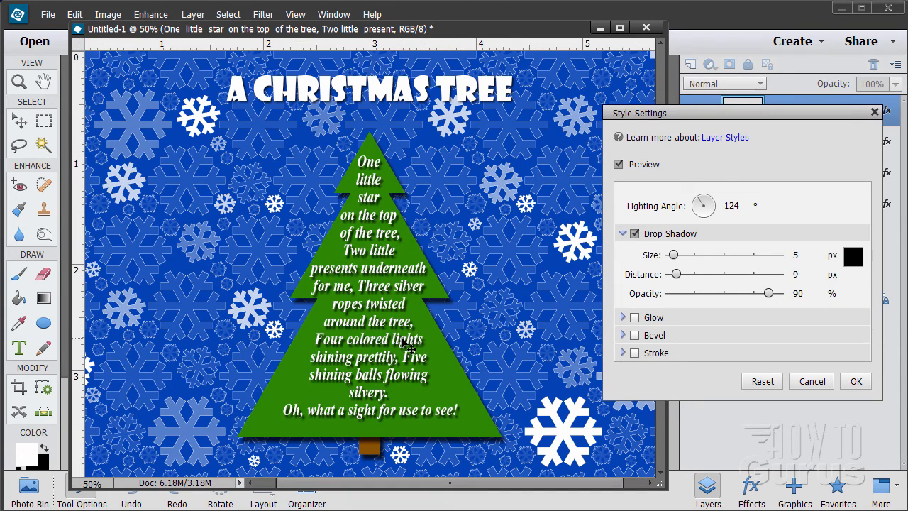
pyautogui.click(856, 382)
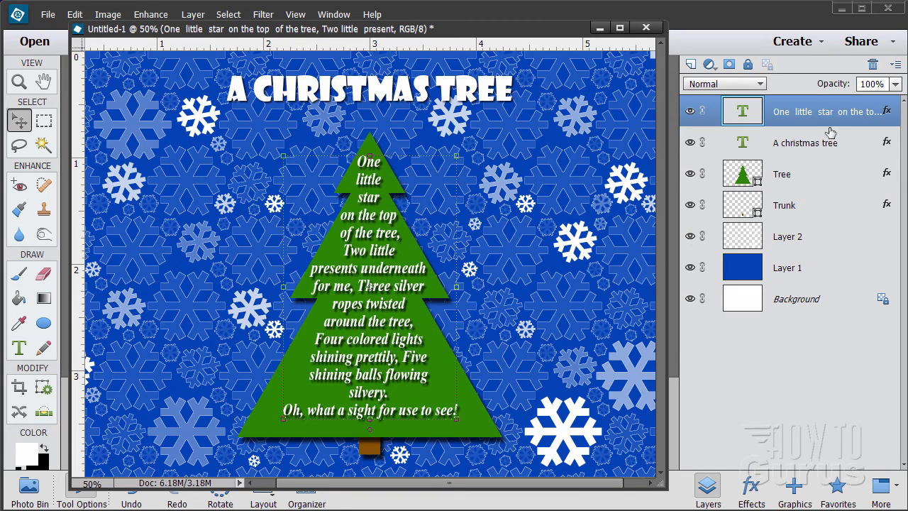
# - Set the "A christmas tree" title layer's drop shadow to a size of 10 px and a distance of 10 px
pyautogui.click(805, 143)
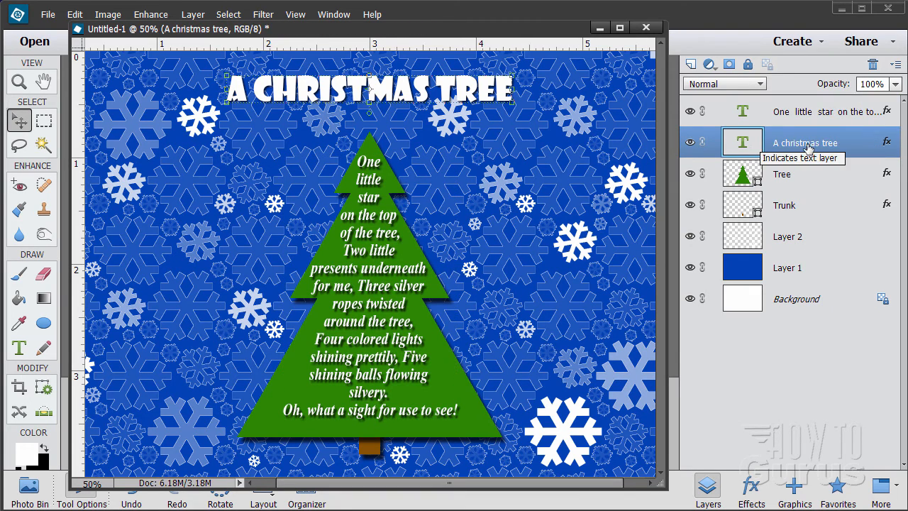
pyautogui.click(192, 16)
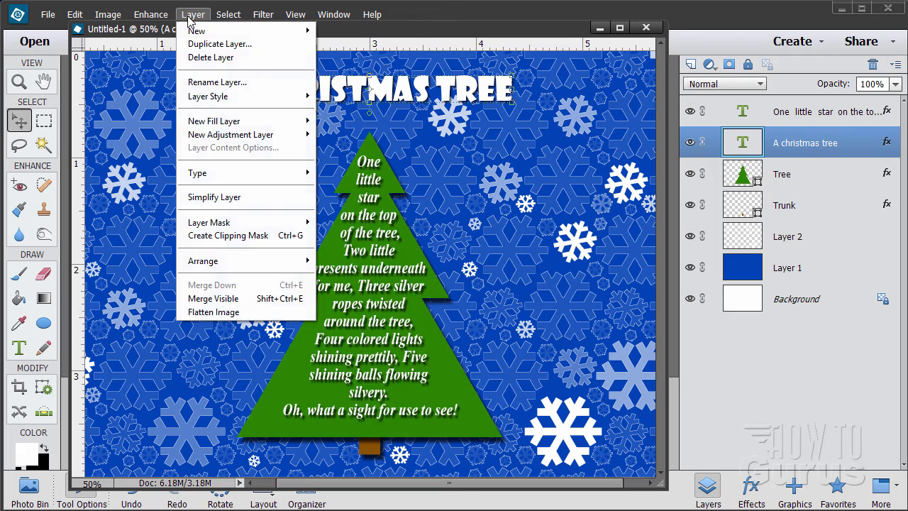
pyautogui.moveTo(217, 95)
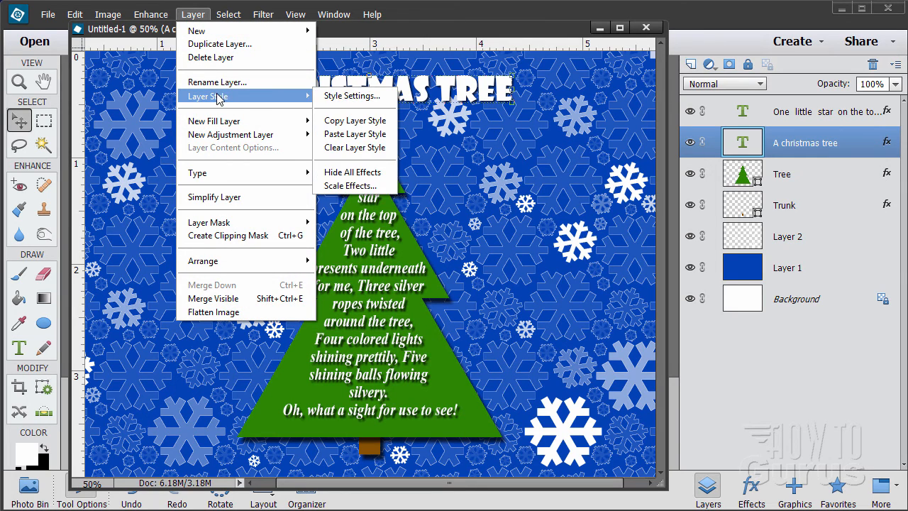
pyautogui.click(340, 96)
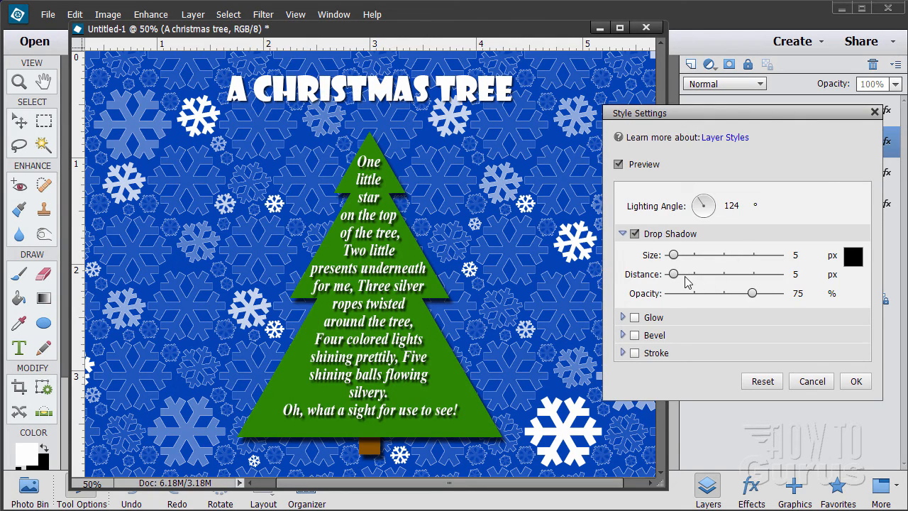
pyautogui.moveTo(679, 274); pyautogui.dragTo(676, 275)
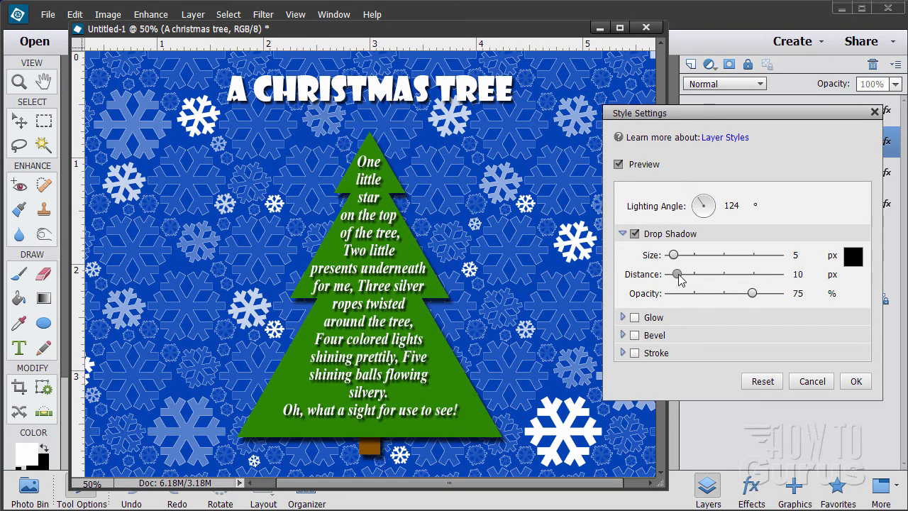
pyautogui.moveTo(674, 255); pyautogui.dragTo(678, 257)
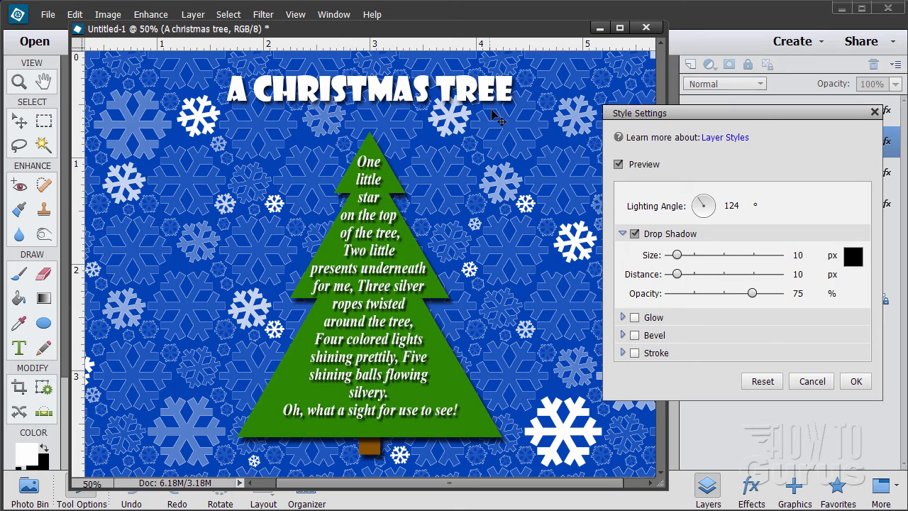
pyautogui.click(856, 381)
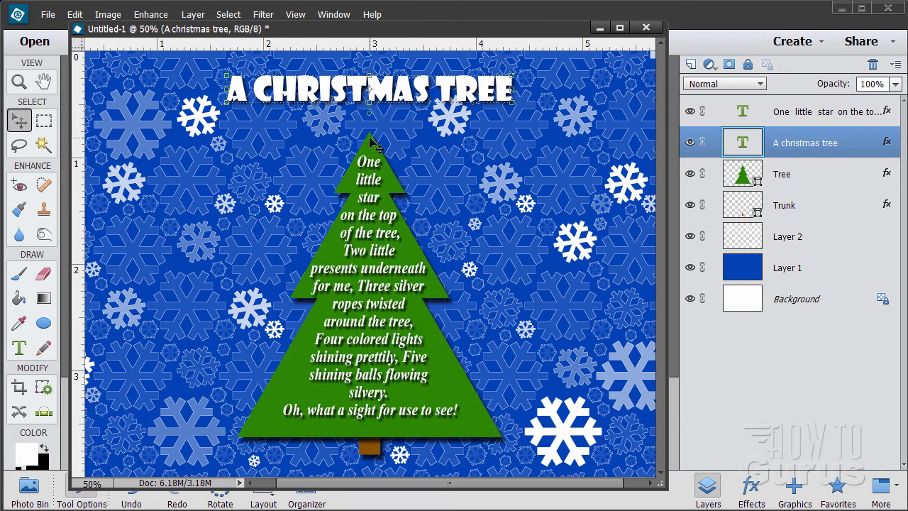
# - With the Tree layer active, find and select the faceted five-point star in the library of shape graphics
pyautogui.click(832, 176)
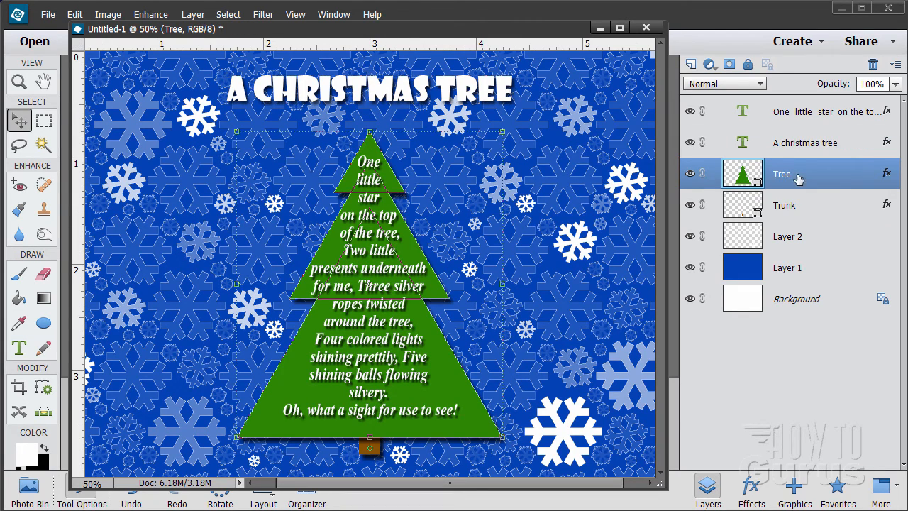
pyautogui.click(796, 488)
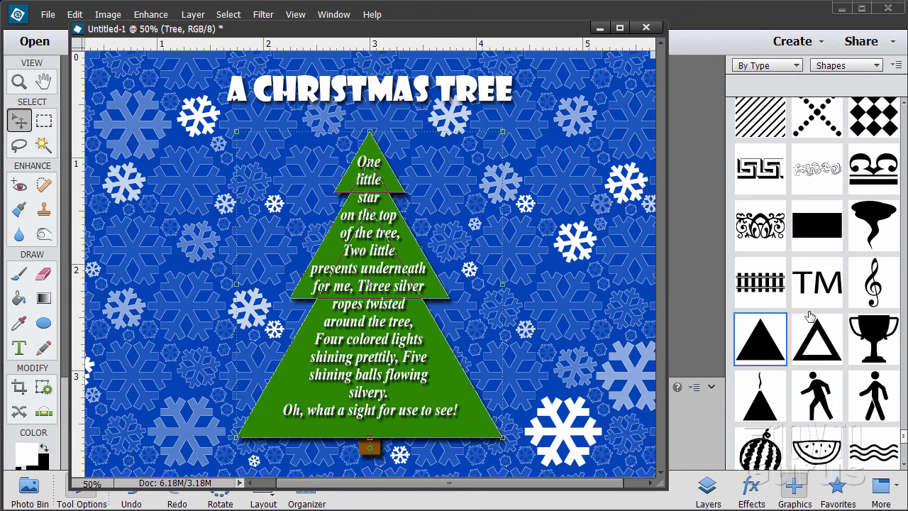
pyautogui.scroll(5, 818, 318)
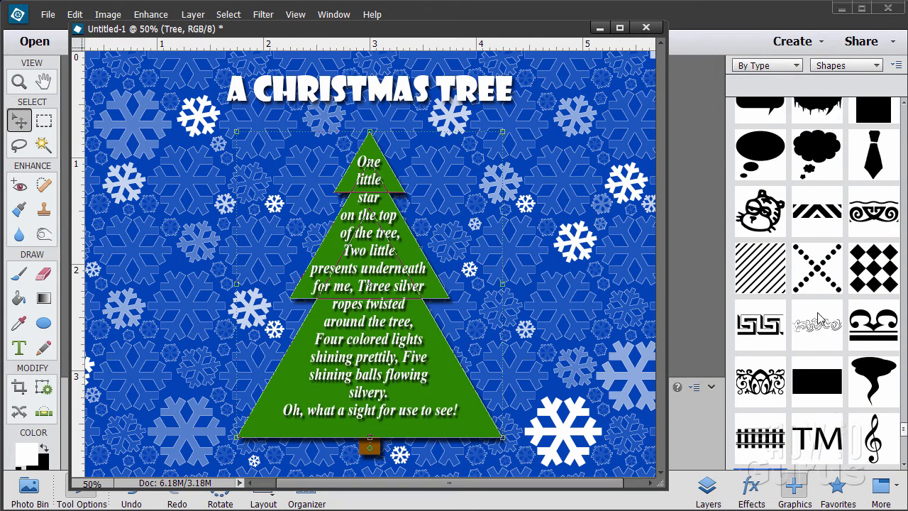
pyautogui.scroll(10, 818, 317)
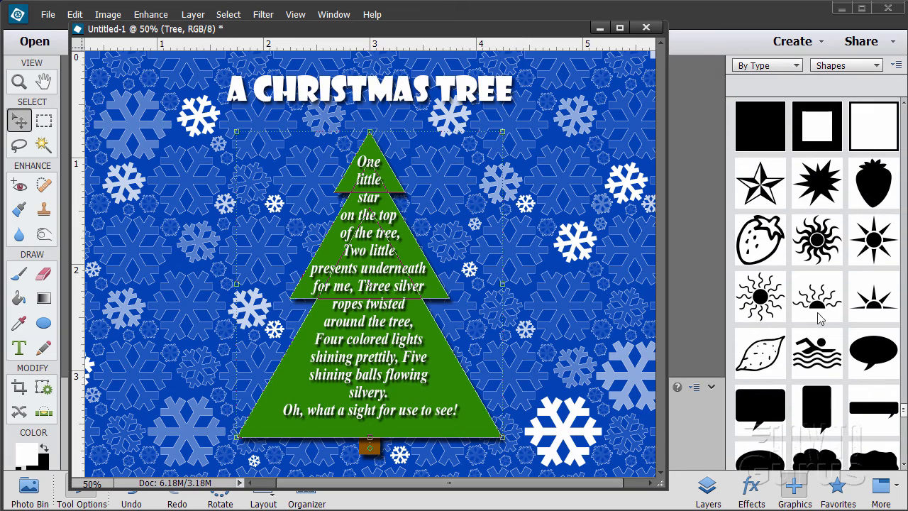
pyautogui.click(762, 203)
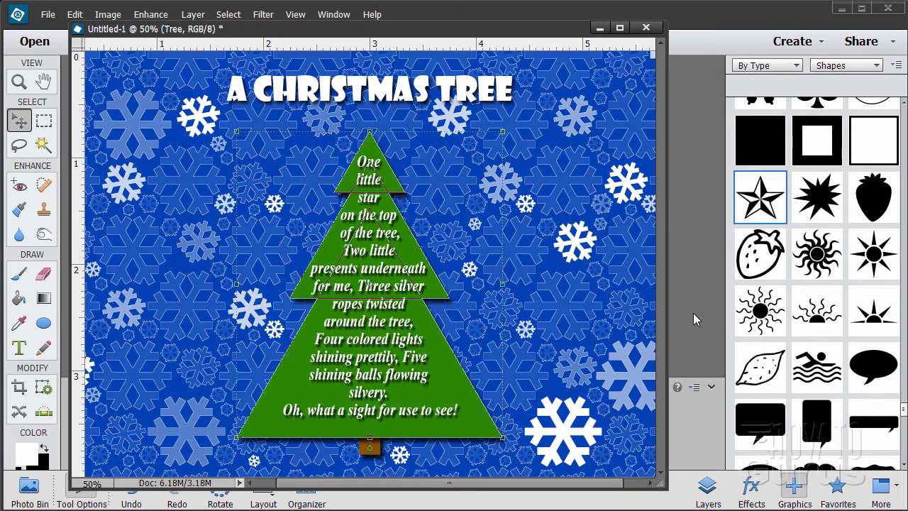
# - Lock all pixels on the poem text layer and the "A christmas tree" title layer
pyautogui.click(708, 491)
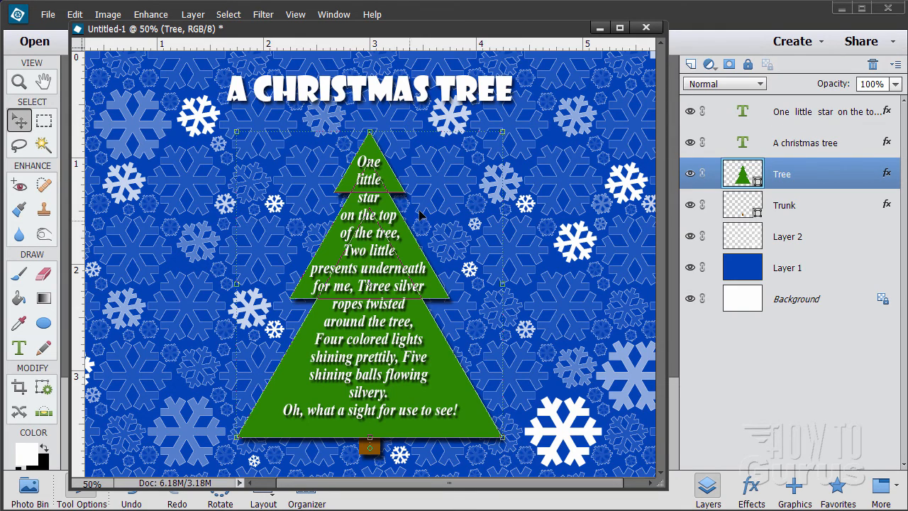
pyautogui.click(805, 120)
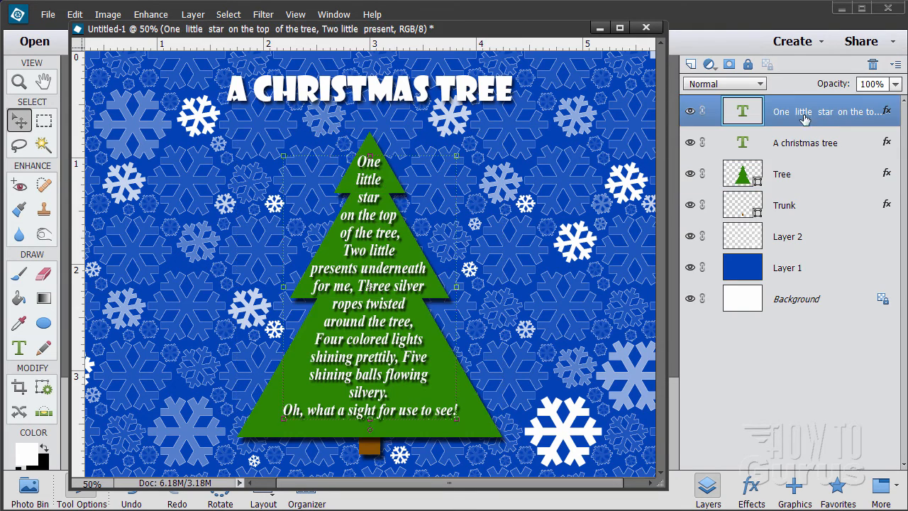
pyautogui.click(753, 68)
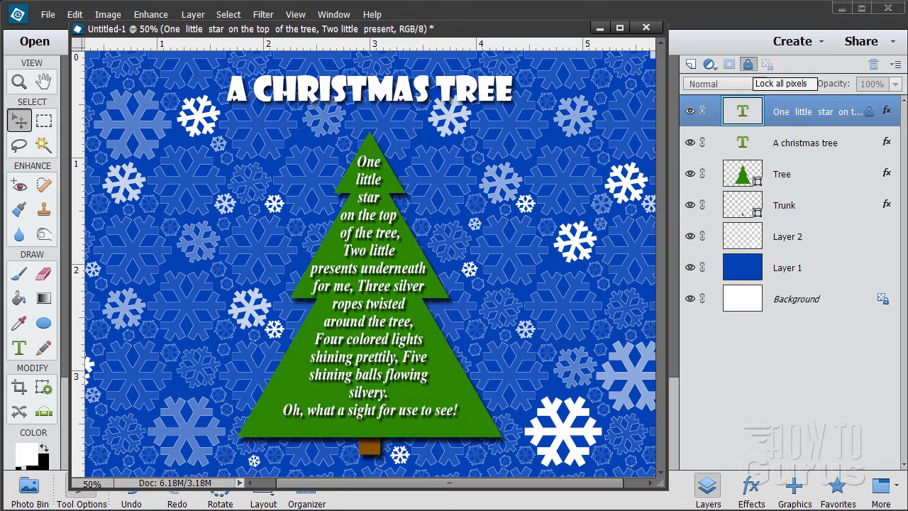
pyautogui.click(849, 149)
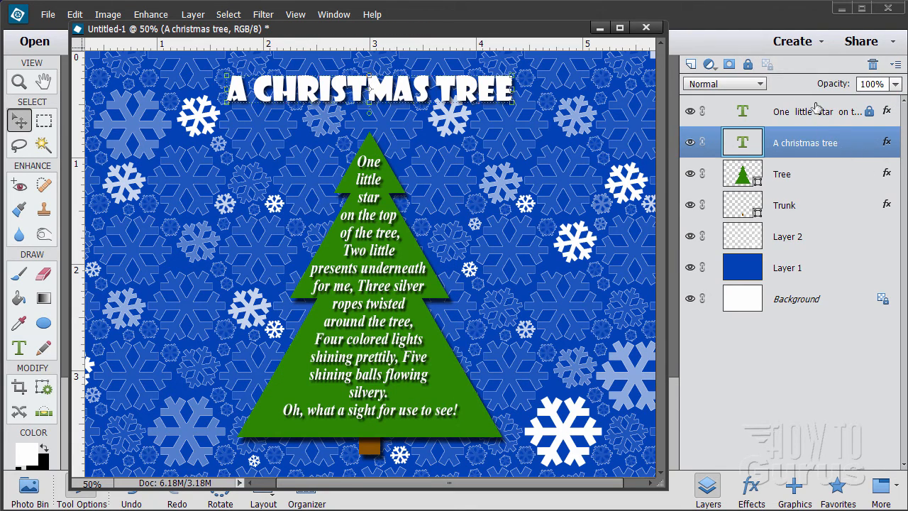
pyautogui.click(748, 64)
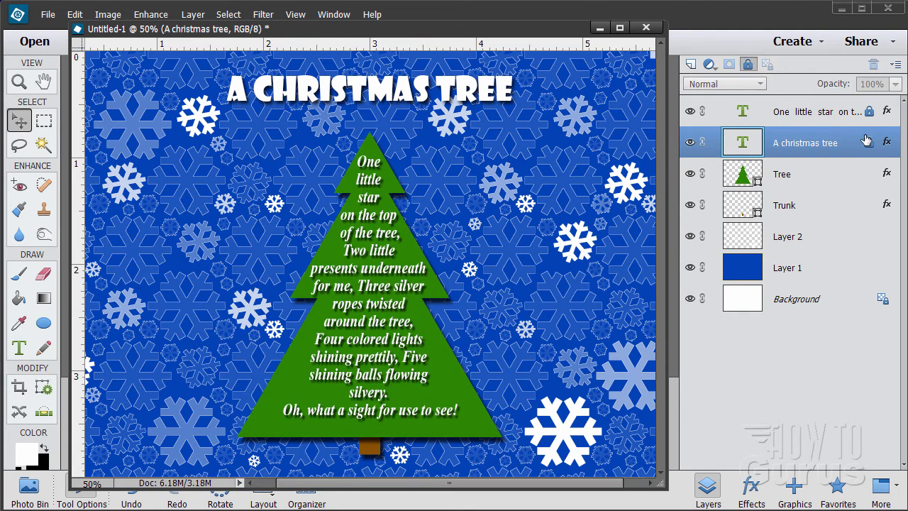
# - Try to set the shape tool's fill colour to white while the Tree layer is active
pyautogui.click(830, 180)
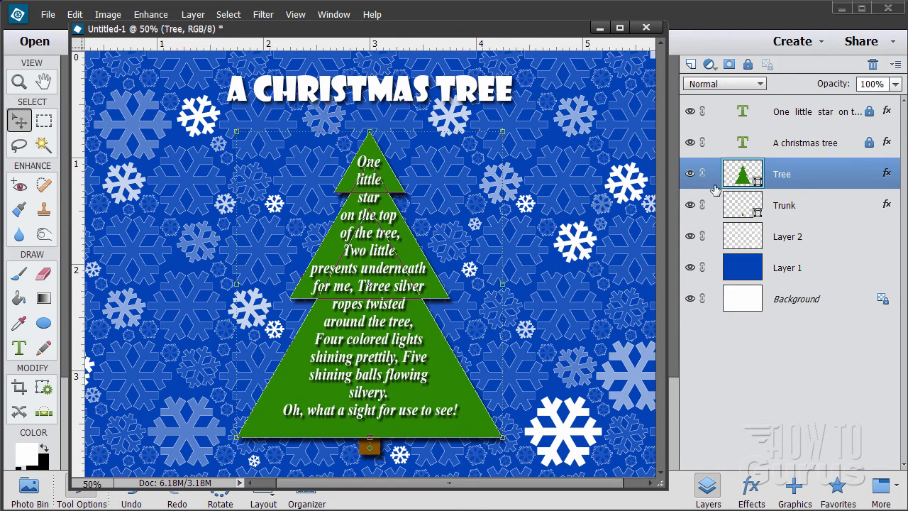
pyautogui.click(793, 488)
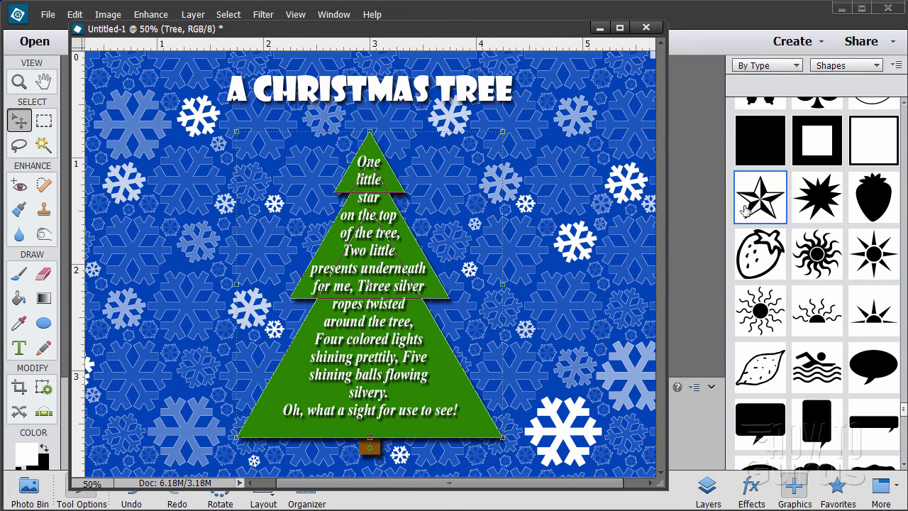
pyautogui.click(44, 324)
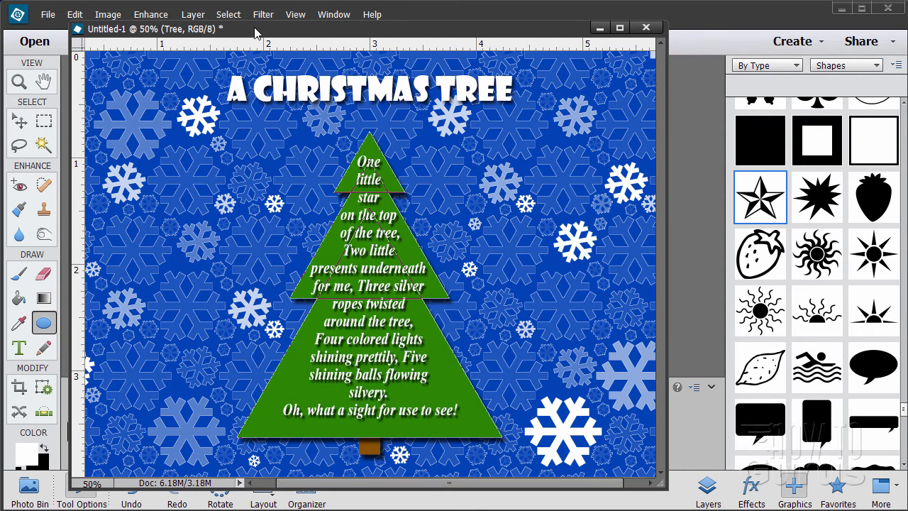
pyautogui.moveTo(255, 33); pyautogui.dragTo(447, 38)
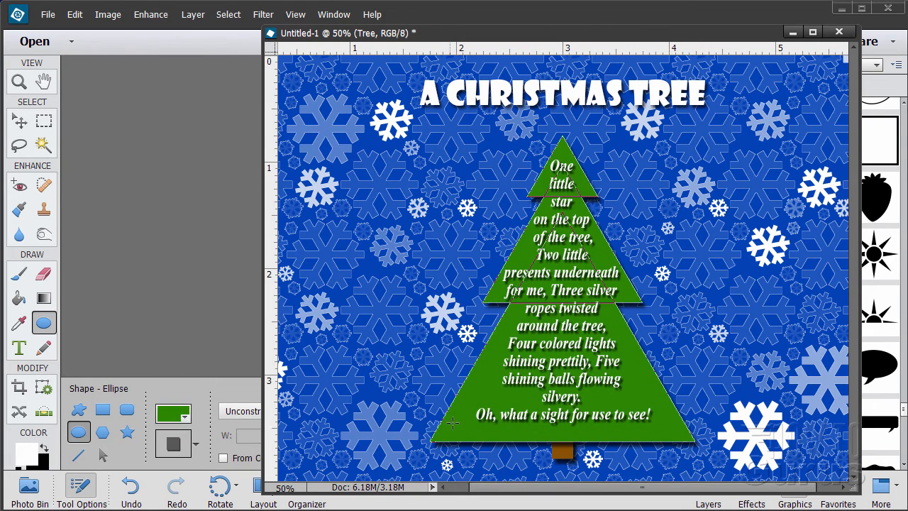
pyautogui.click(183, 418)
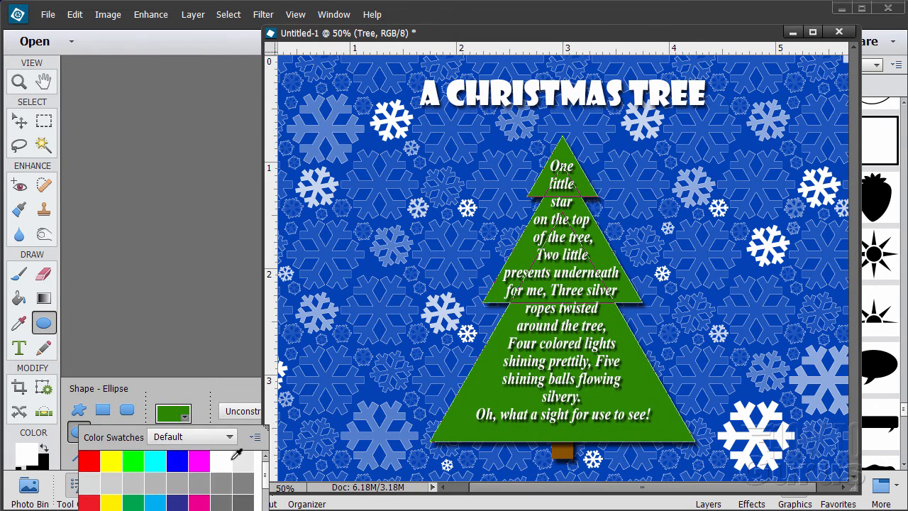
pyautogui.click(226, 458)
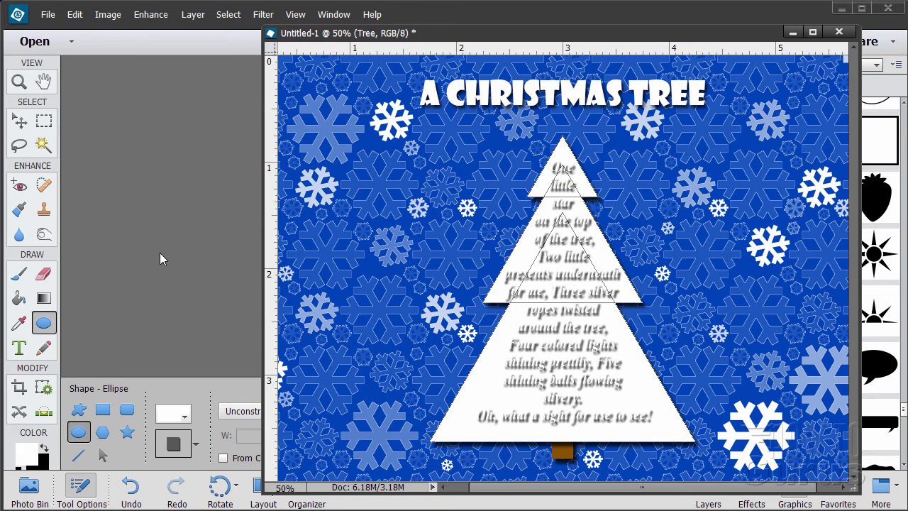
# - Undo the colour fill change on the Tree layer and move the document window back to uncover the tool options area
pyautogui.click(75, 14)
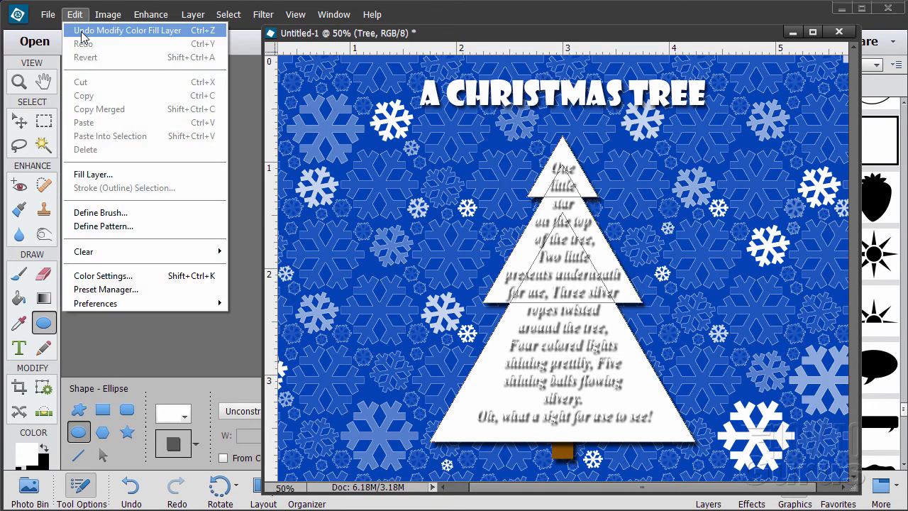
pyautogui.click(96, 29)
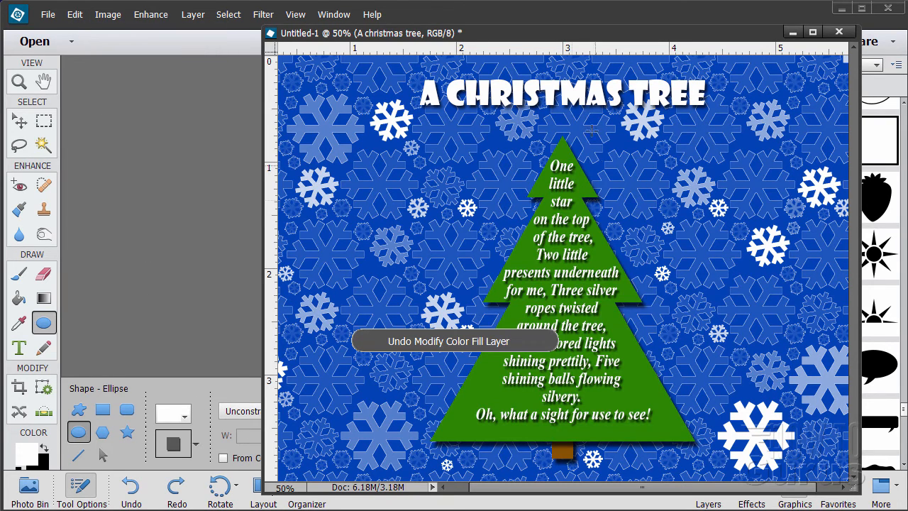
pyautogui.moveTo(550, 39); pyautogui.dragTo(356, 34)
# - Create a new empty layer directly above the Tree layer and nudge the document window into place
pyautogui.click(708, 488)
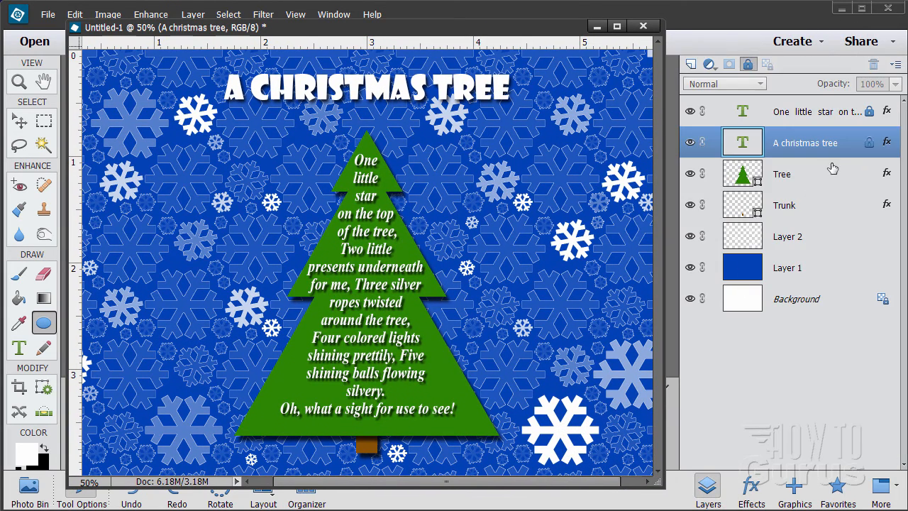
pyautogui.click(831, 173)
pyautogui.hotkey('ctrl', 'shift', 'alt', 'n')
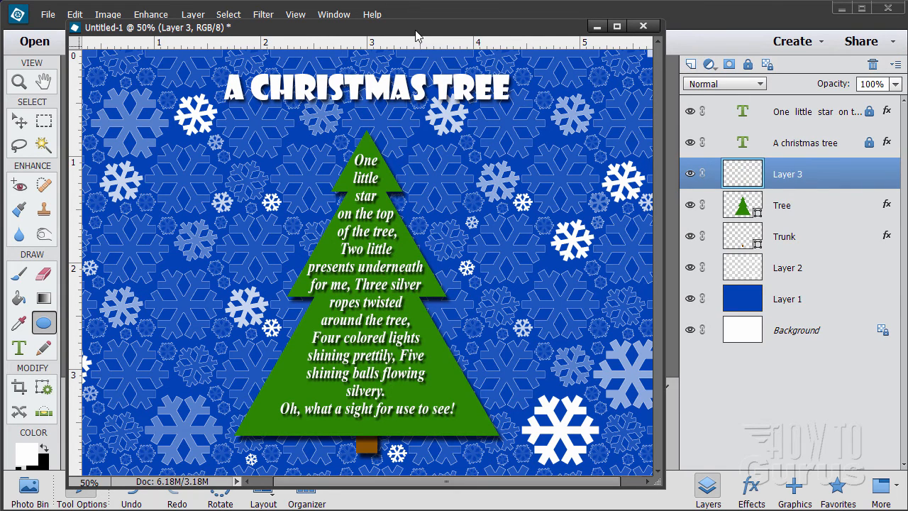
pyautogui.moveTo(415, 30); pyautogui.dragTo(343, 25)
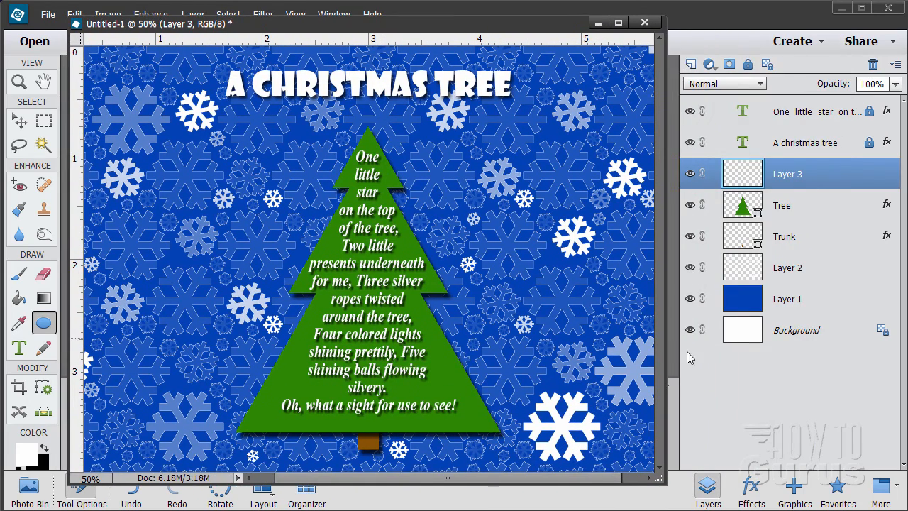
# - Add the faceted star graphic to the card, shrink it to about 0.4 inch wide, and set it on the treetop
pyautogui.click(794, 487)
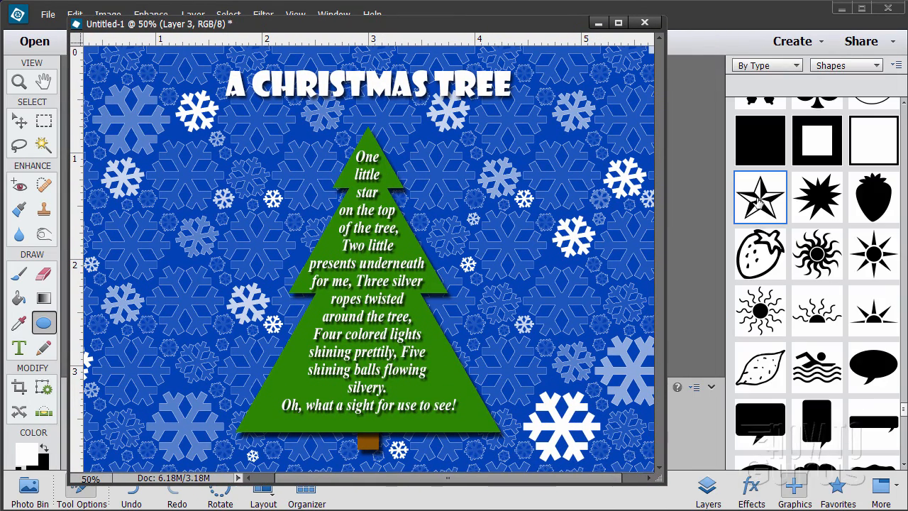
pyautogui.doubleClick(759, 202)
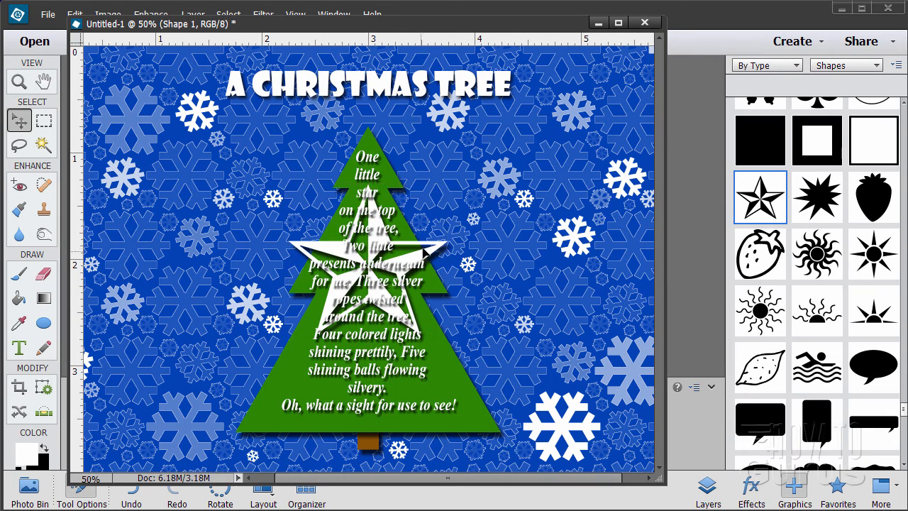
pyautogui.moveTo(426, 256); pyautogui.dragTo(424, 122)
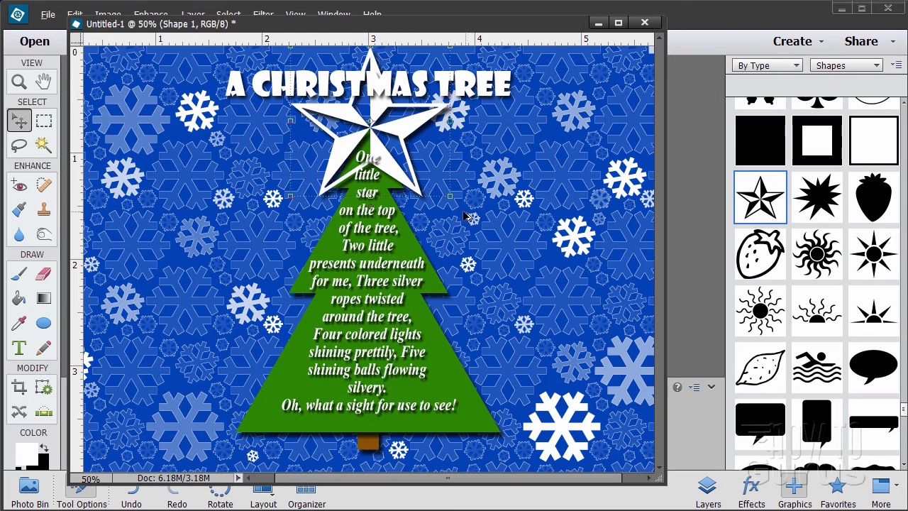
pyautogui.moveTo(448, 198); pyautogui.dragTo(392, 142)
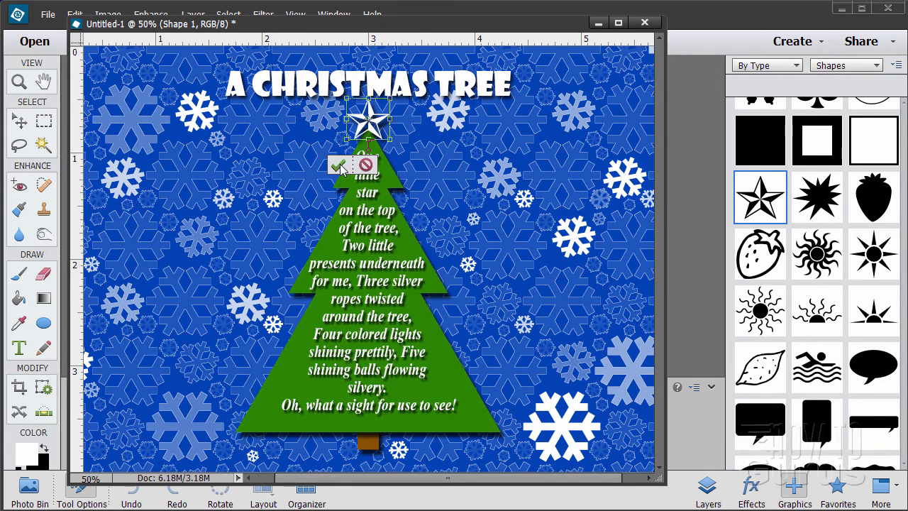
pyautogui.press('Return')
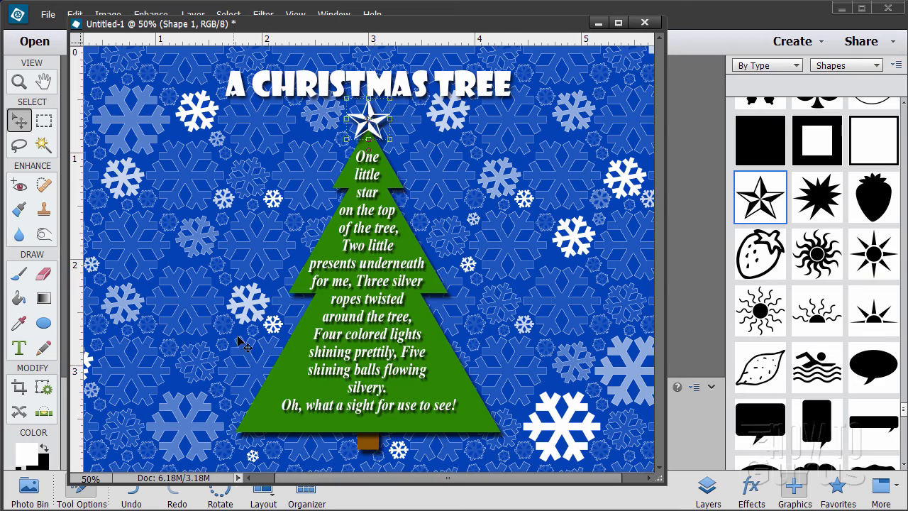
# - Shorten the green tree slightly by raising the bottom edge of the Tree shape above the trunk
pyautogui.click(709, 486)
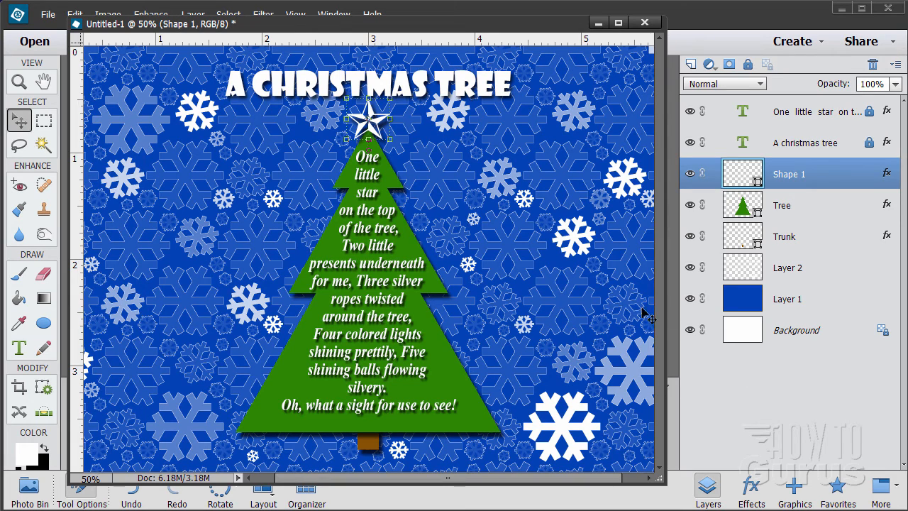
pyautogui.click(791, 210)
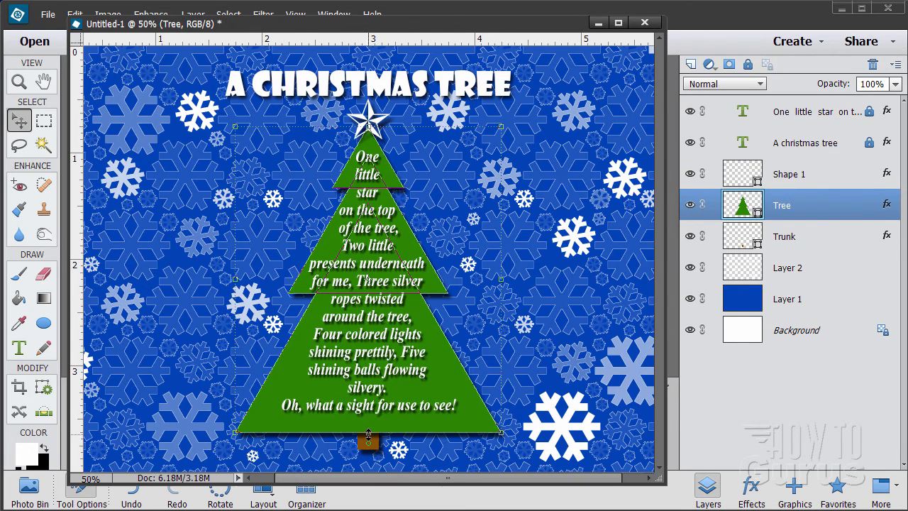
pyautogui.moveTo(368, 434); pyautogui.dragTo(368, 429)
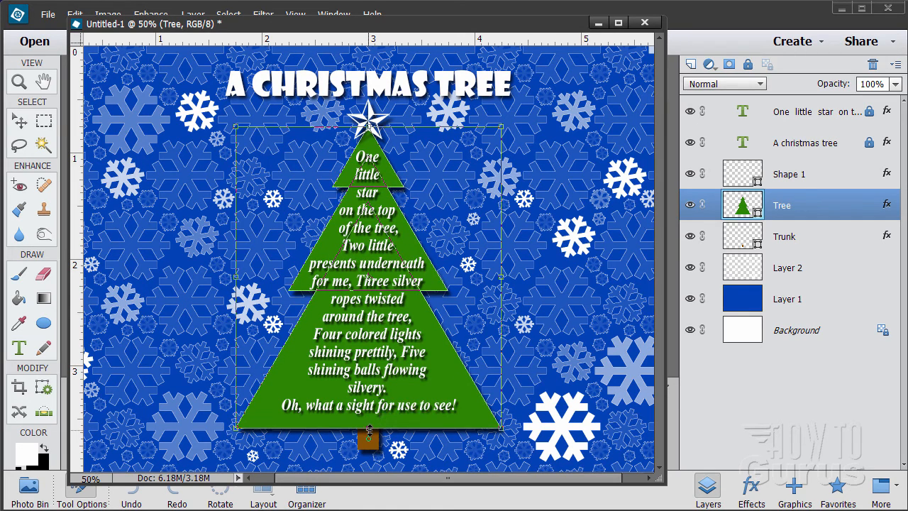
pyautogui.click(477, 438)
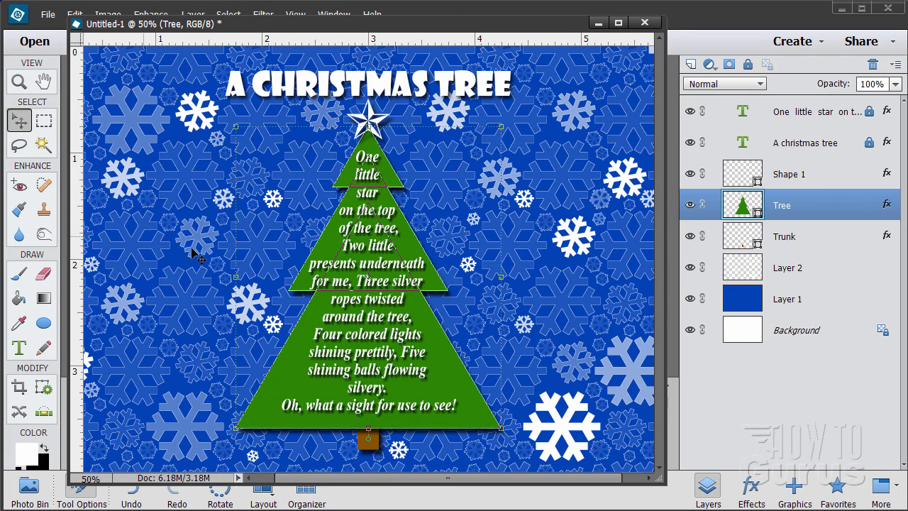
# - Duplicate the snowflake layer Layer 2 and toggle the copy's visibility to compare the effect, leaving it shown
pyautogui.click(828, 273)
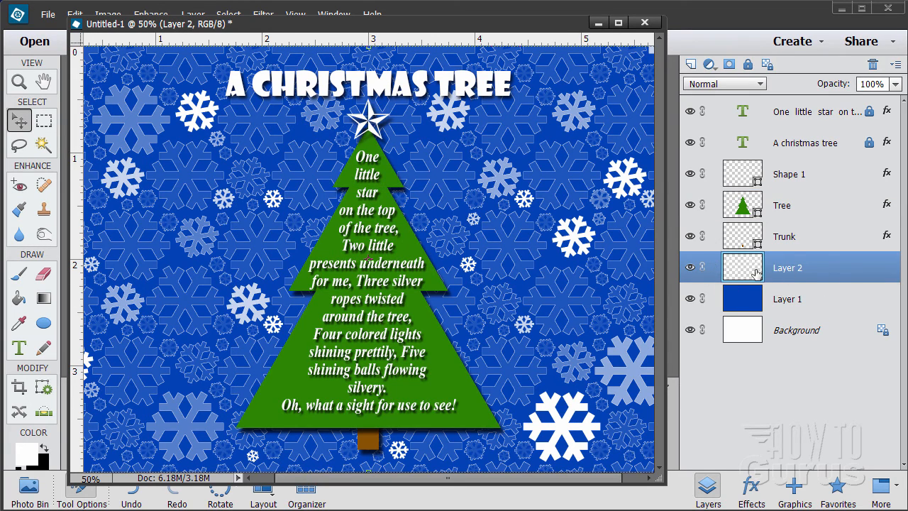
pyautogui.moveTo(783, 267); pyautogui.dragTo(690, 65)
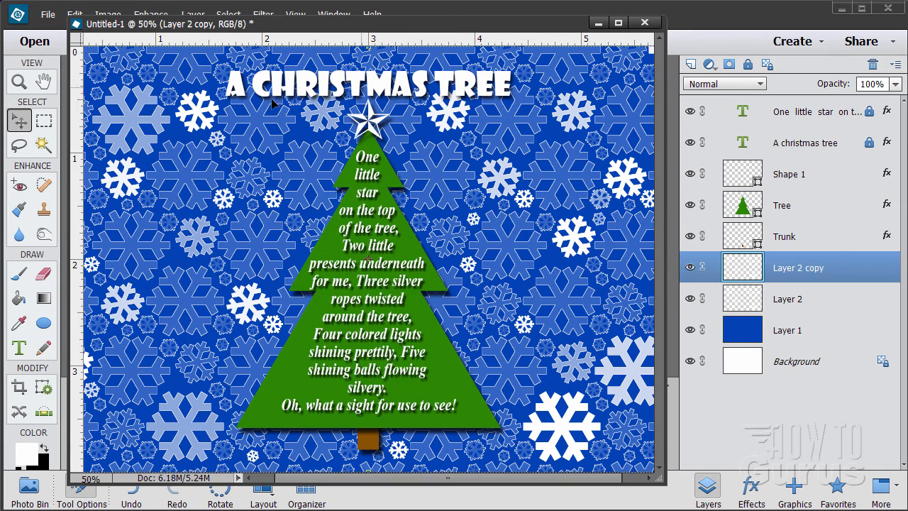
pyautogui.click(690, 268)
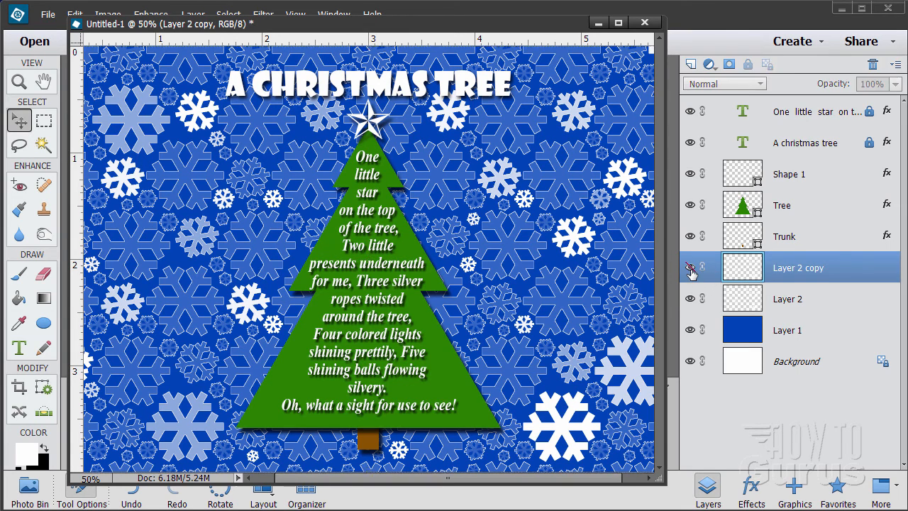
pyautogui.click(690, 267)
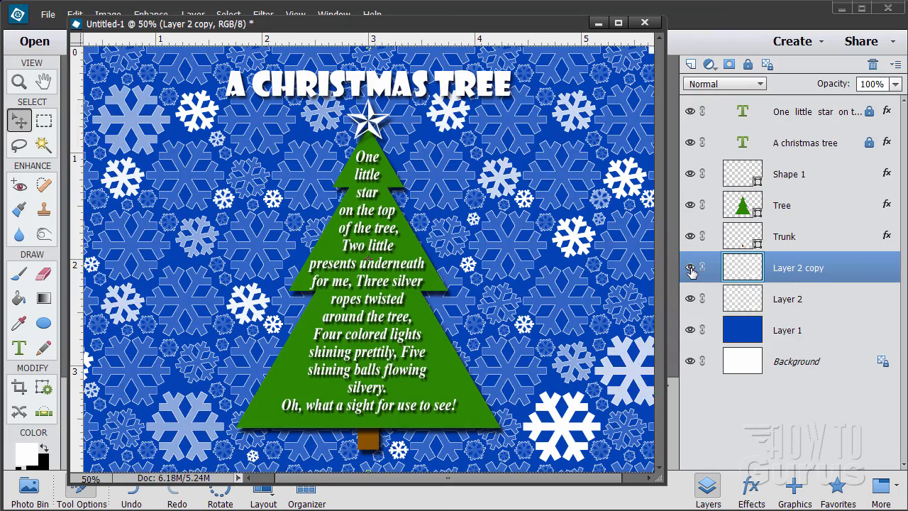
pyautogui.click(690, 268)
pyautogui.click(690, 268)
pyautogui.click(690, 268)
pyautogui.click(690, 268)
# - Load the outlines of Layer 2 copy's snowflakes as a selection and set up the Gradient tool with the Spectrum gradient
pyautogui.keyDown('ctrl'); pyautogui.click(741, 273); pyautogui.keyUp('ctrl')
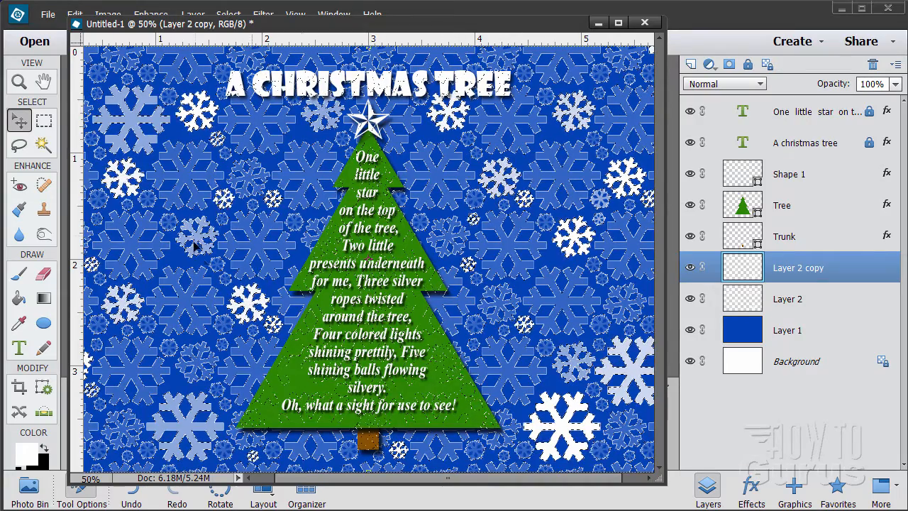
pyautogui.moveTo(270, 27); pyautogui.dragTo(359, 24)
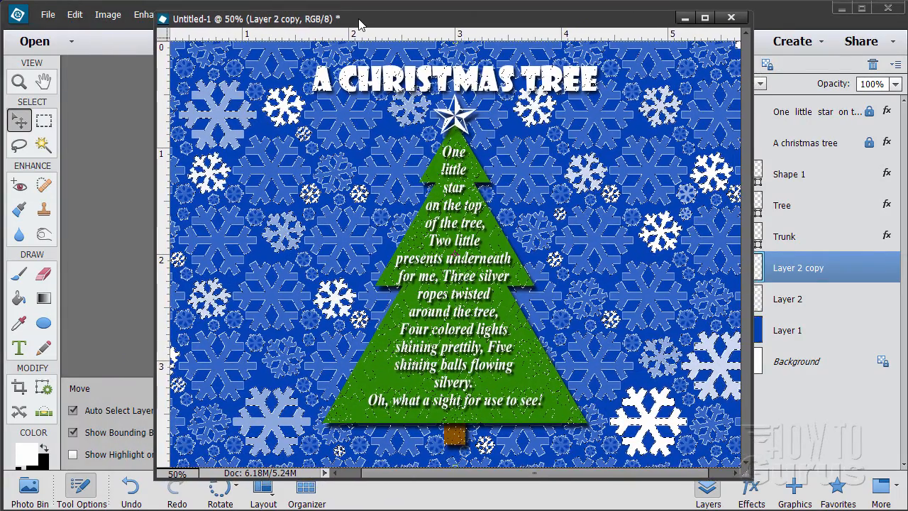
pyautogui.click(43, 298)
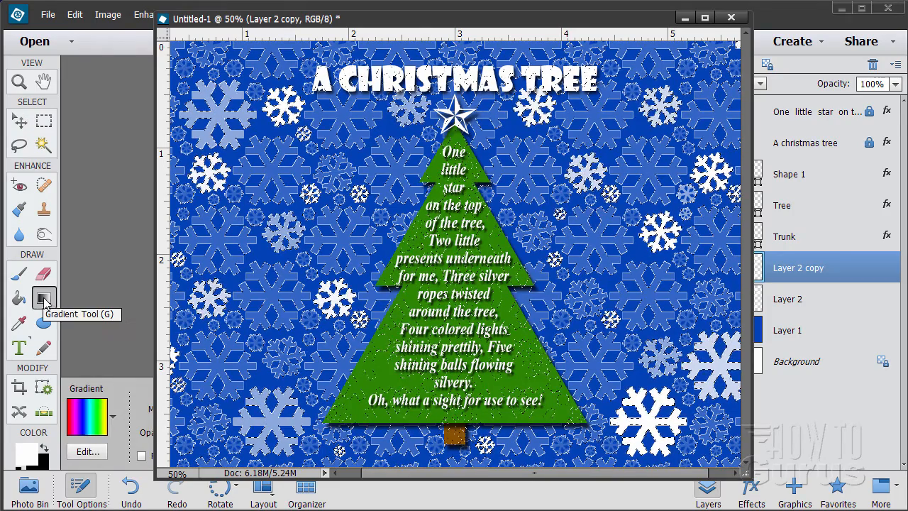
pyautogui.click(86, 417)
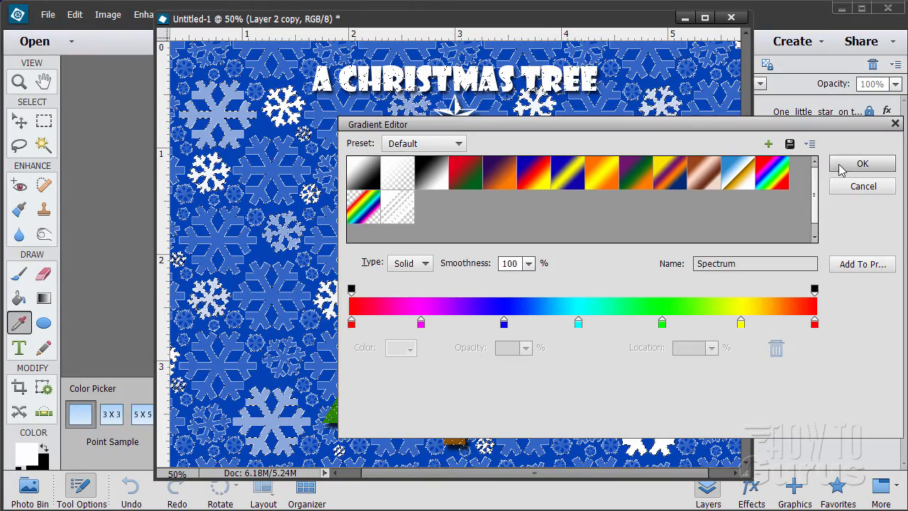
pyautogui.click(861, 165)
# - Fill the selected snowflakes with the Spectrum gradient diagonally from the card's upper-left to its lower-right corner, and deselect them
pyautogui.moveTo(383, 26); pyautogui.dragTo(291, 21)
pyautogui.moveTo(660, 473); pyautogui.dragTo(804, 492)
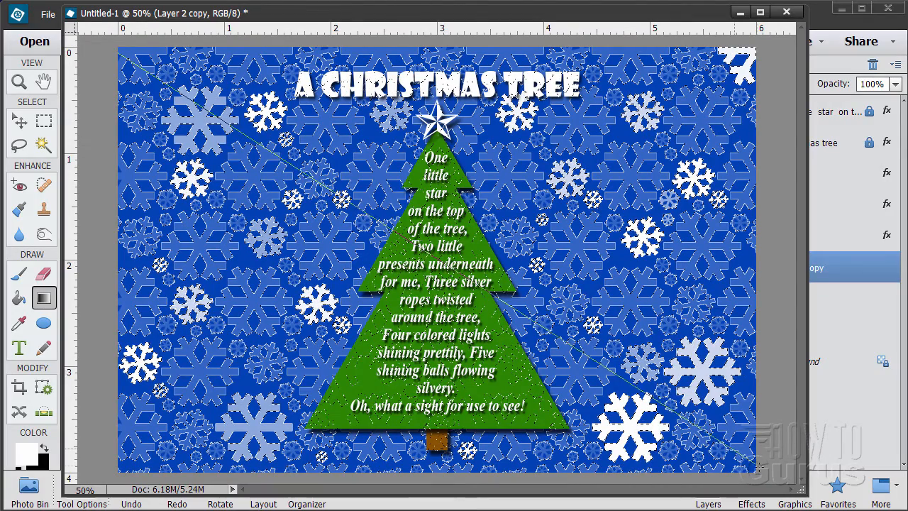
pyautogui.moveTo(770, 474); pyautogui.dragTo(770, 474)
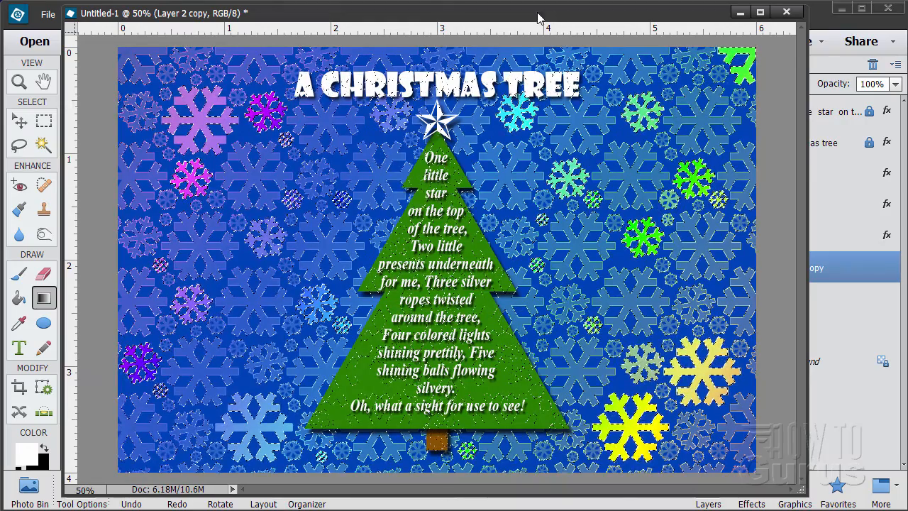
pyautogui.moveTo(541, 16); pyautogui.dragTo(498, 55)
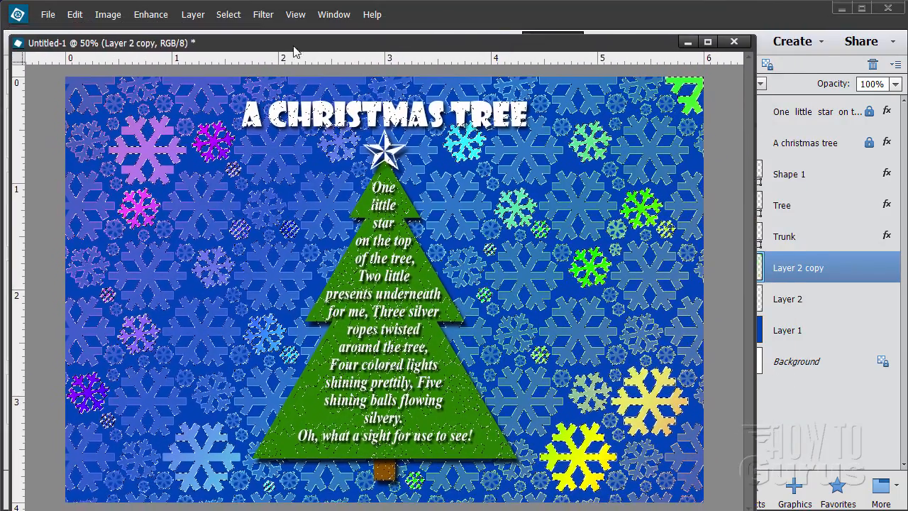
pyautogui.click(228, 15)
pyautogui.click(241, 44)
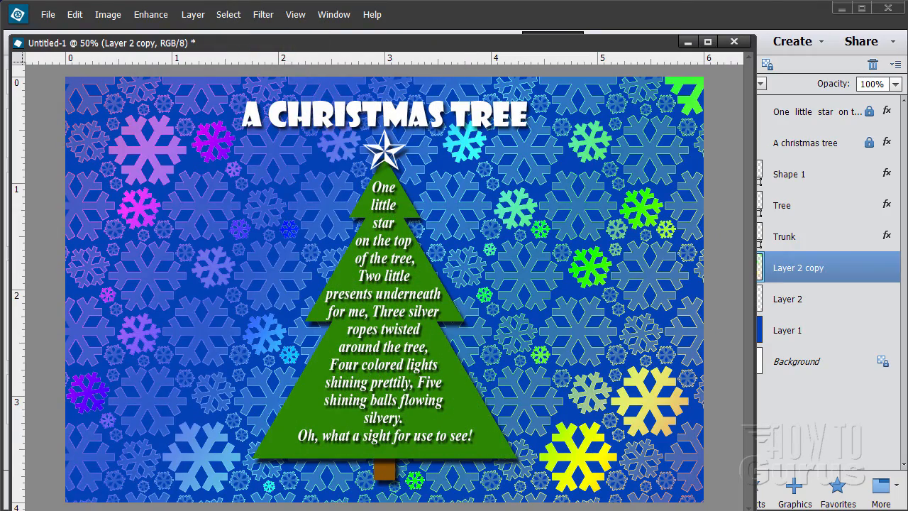
# - Narrow and reposition the document window to uncover the layer blending options, and switch to the Move tool
pyautogui.moveTo(755, 508); pyautogui.dragTo(680, 506)
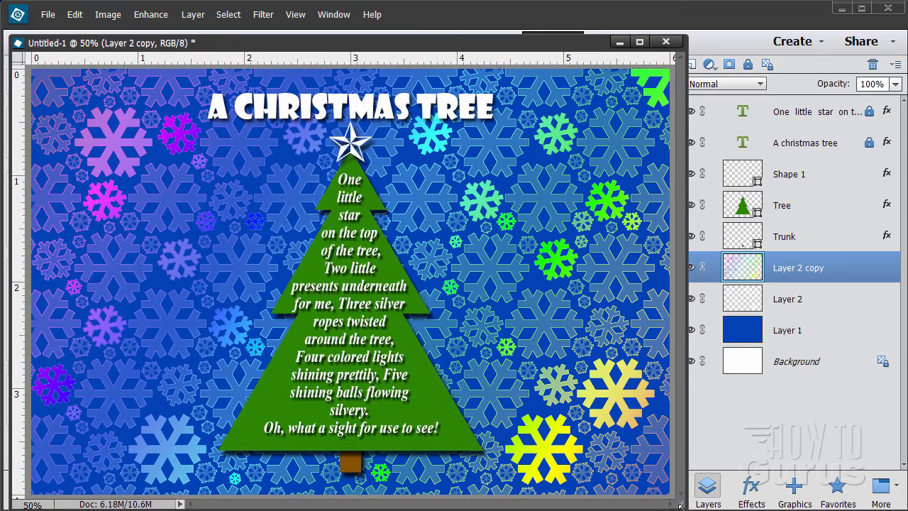
pyautogui.moveTo(372, 51); pyautogui.dragTo(394, 44)
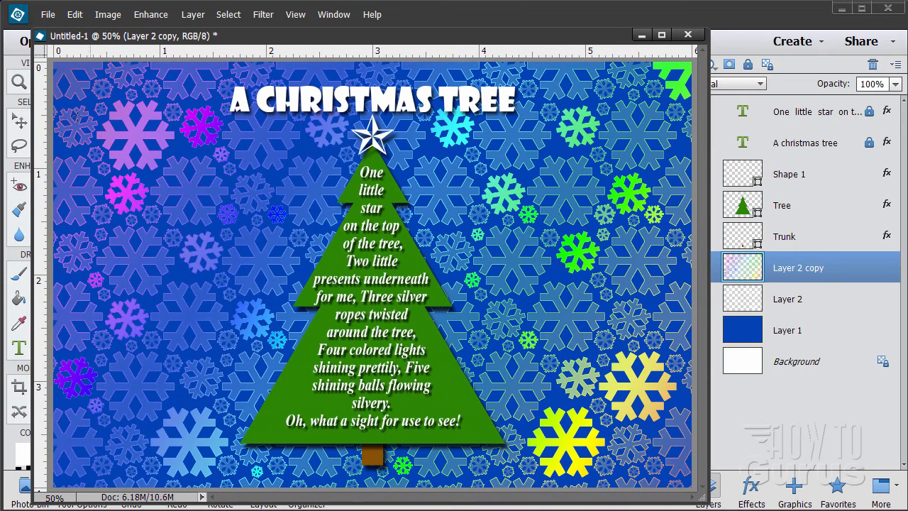
pyautogui.click(19, 123)
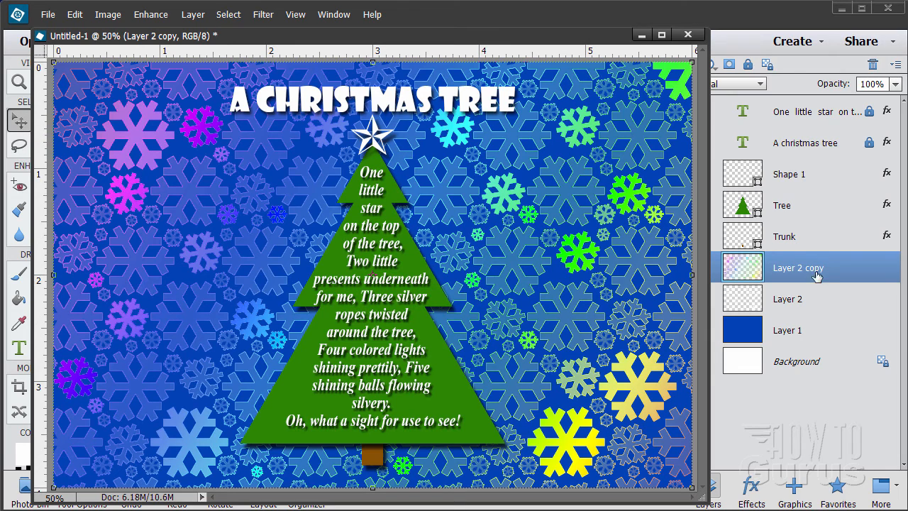
pyautogui.moveTo(607, 36); pyautogui.dragTo(562, 34)
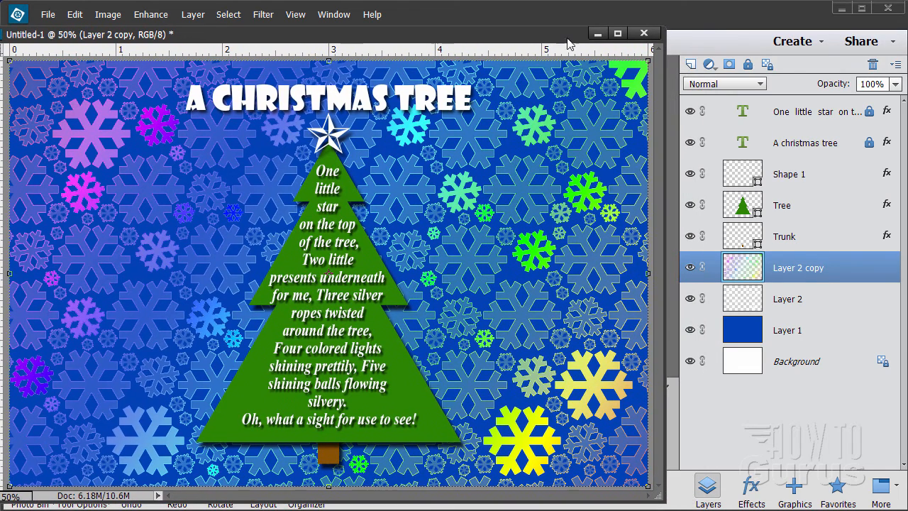
# - Try the Pin Light blend mode on the coloured snowflake copy and return it to Normal for comparison
pyautogui.click(722, 86)
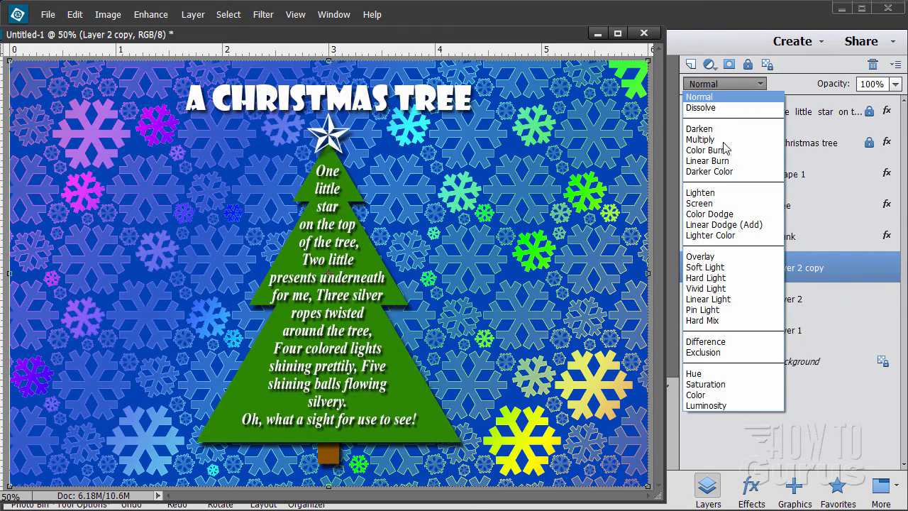
pyautogui.click(725, 310)
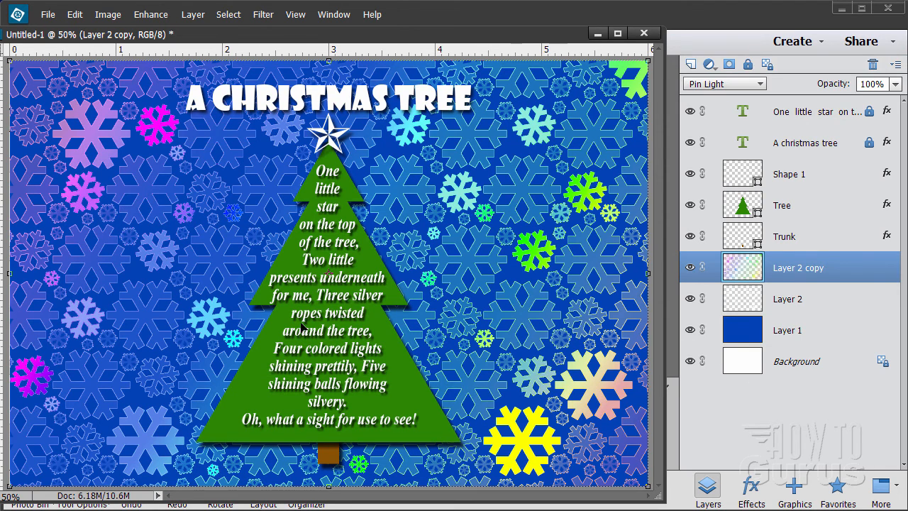
pyautogui.click(724, 84)
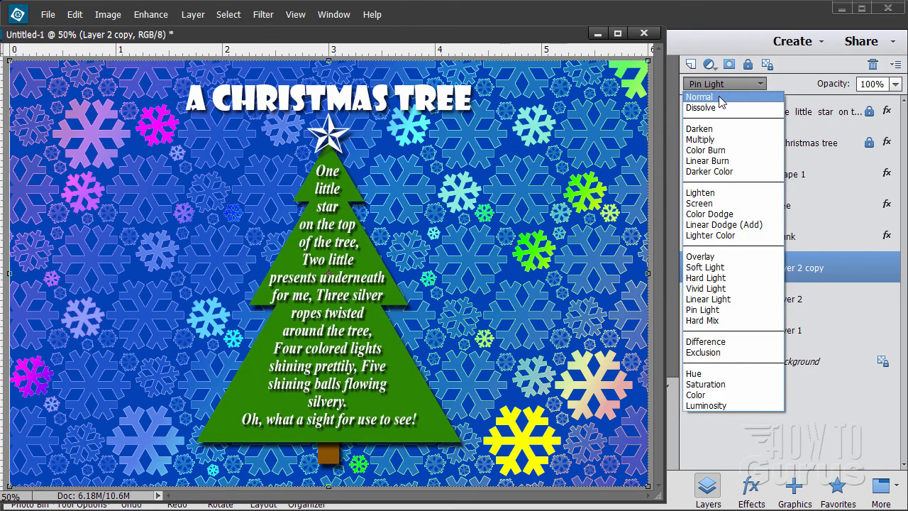
pyautogui.click(702, 91)
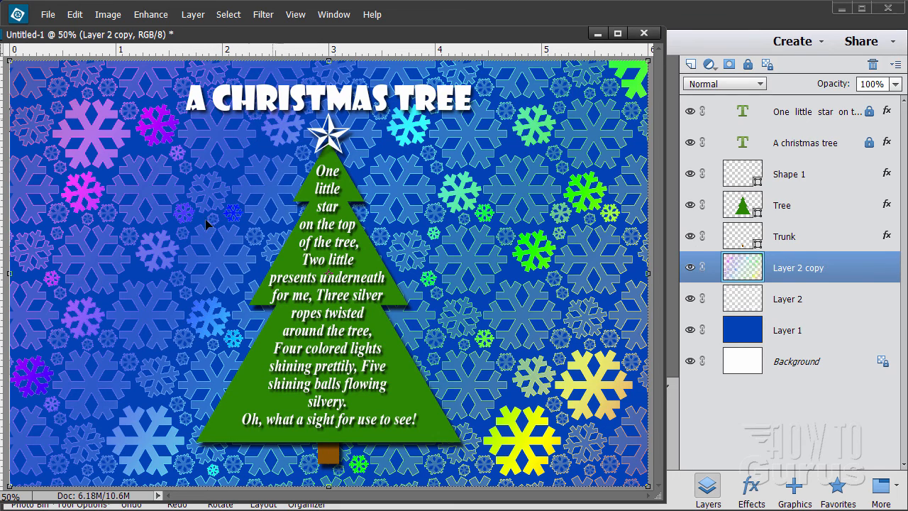
# - Set the blend mode of Layer 2 copy to Pin Light and move the document window back toward the centre
pyautogui.click(752, 84)
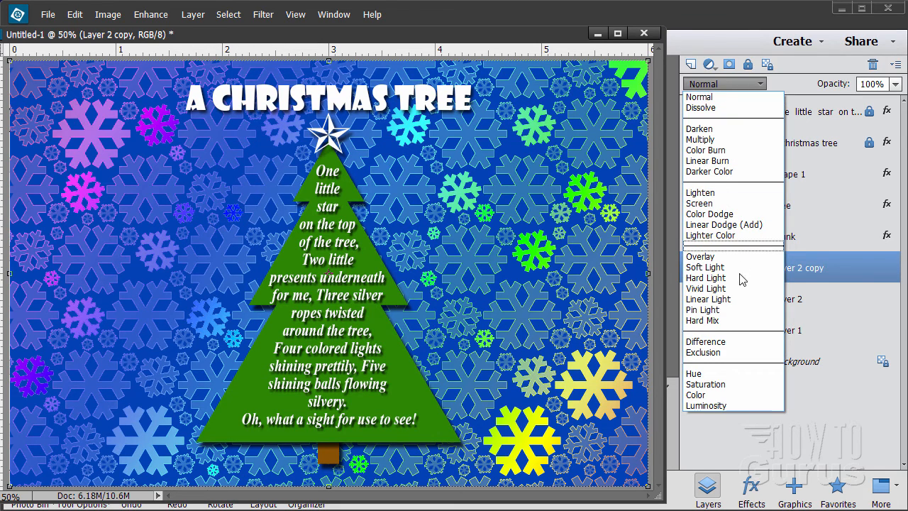
pyautogui.click(729, 310)
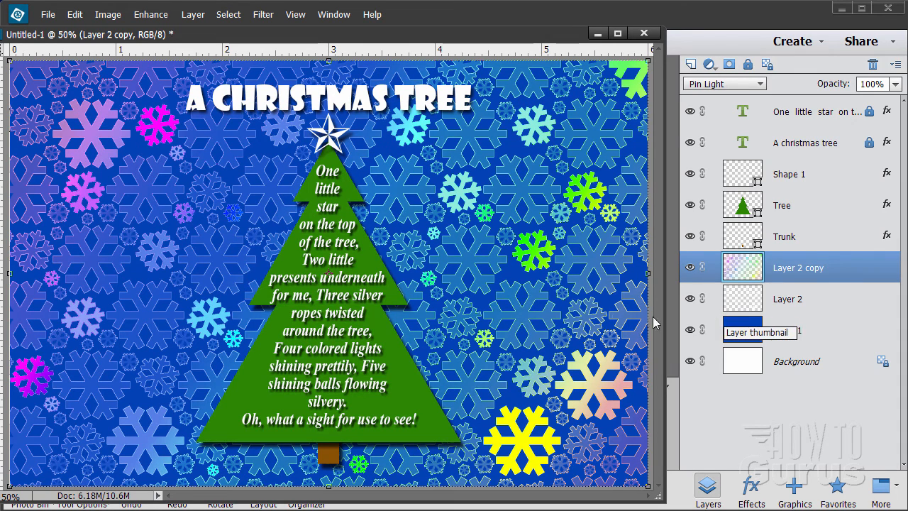
pyautogui.moveTo(473, 35); pyautogui.dragTo(515, 22)
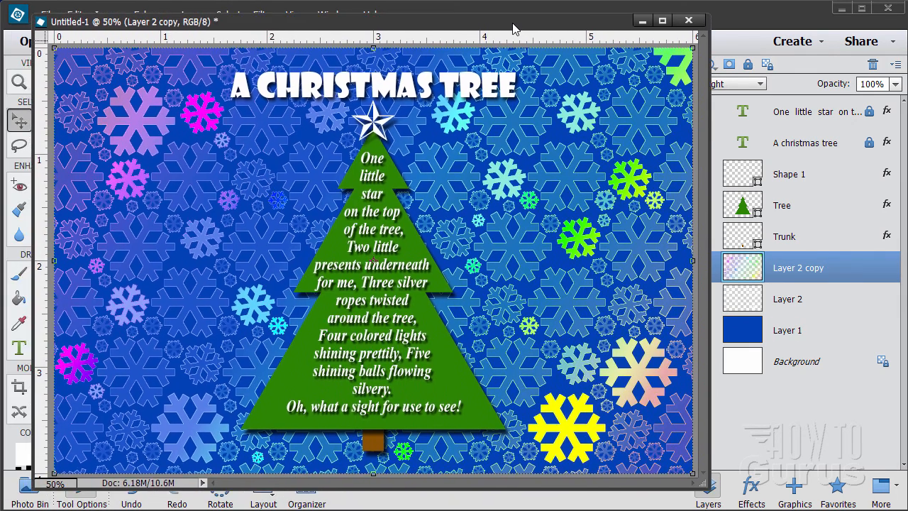